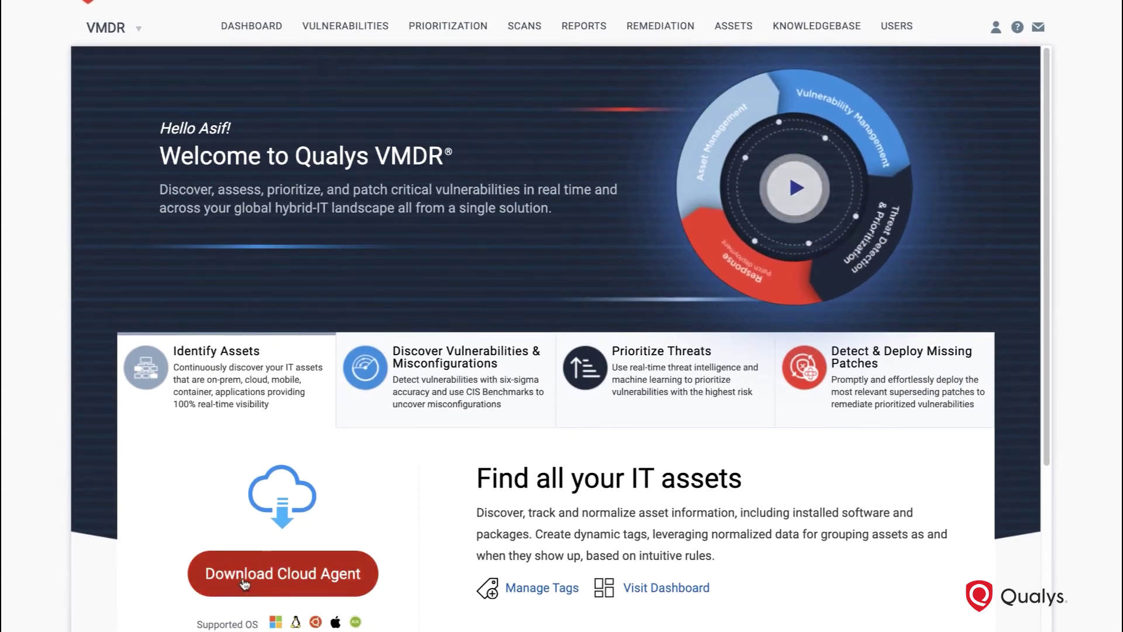
Step: Start the Cloud Agent download and choose the Windows .exe installer
click(223, 594)
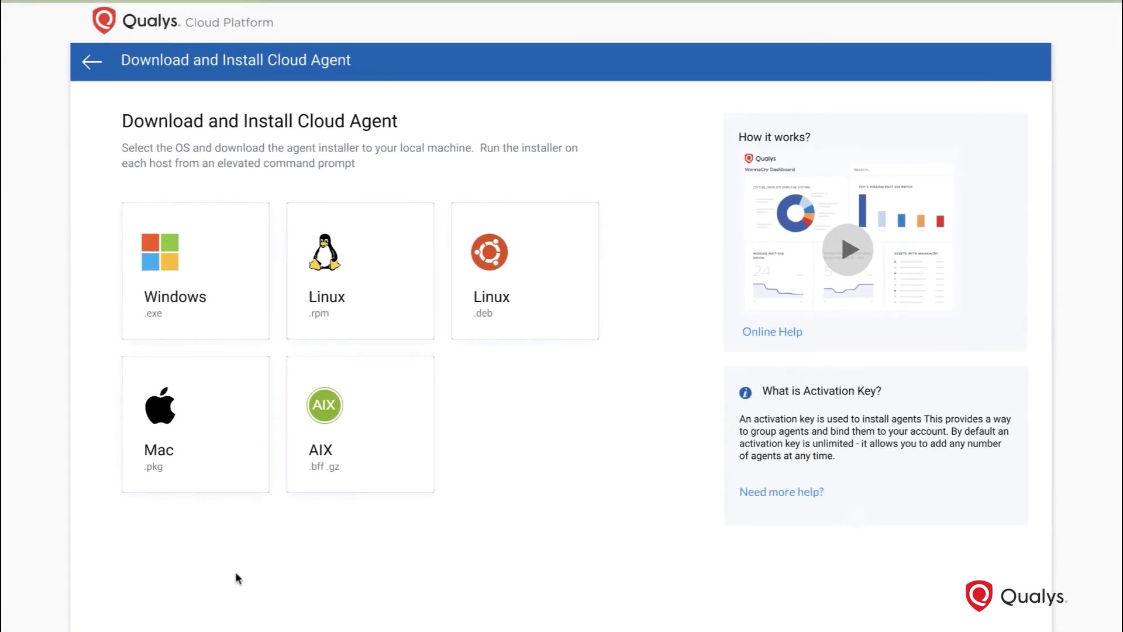
click(194, 320)
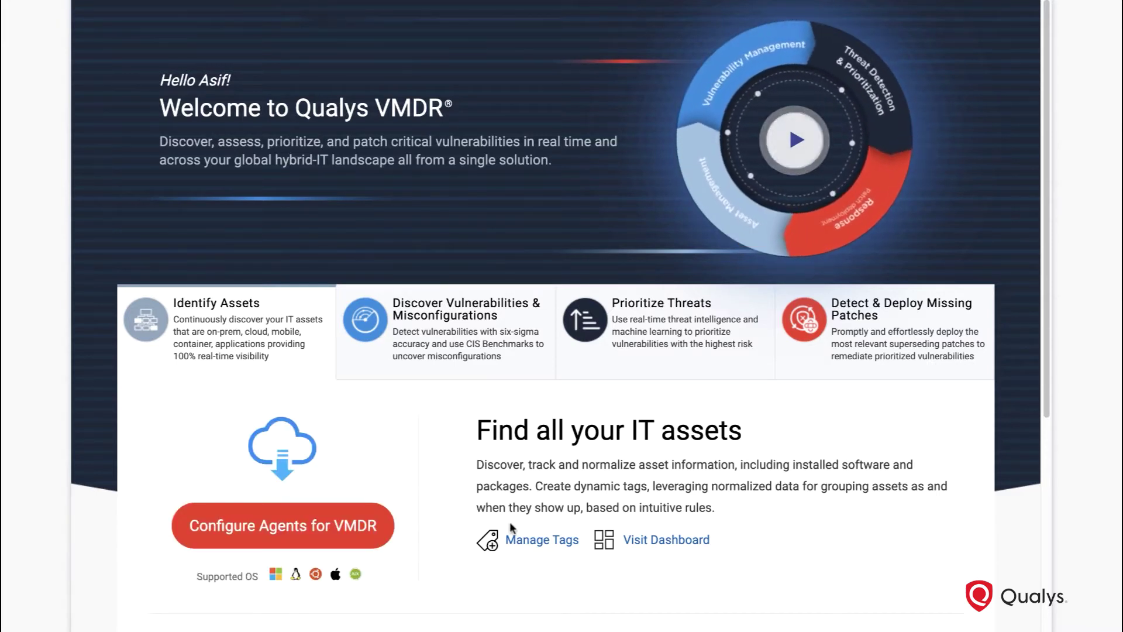
Step: Visit the asset dashboard and review its operating system, category, client hardware and VPN vulnerability widgets
click(642, 544)
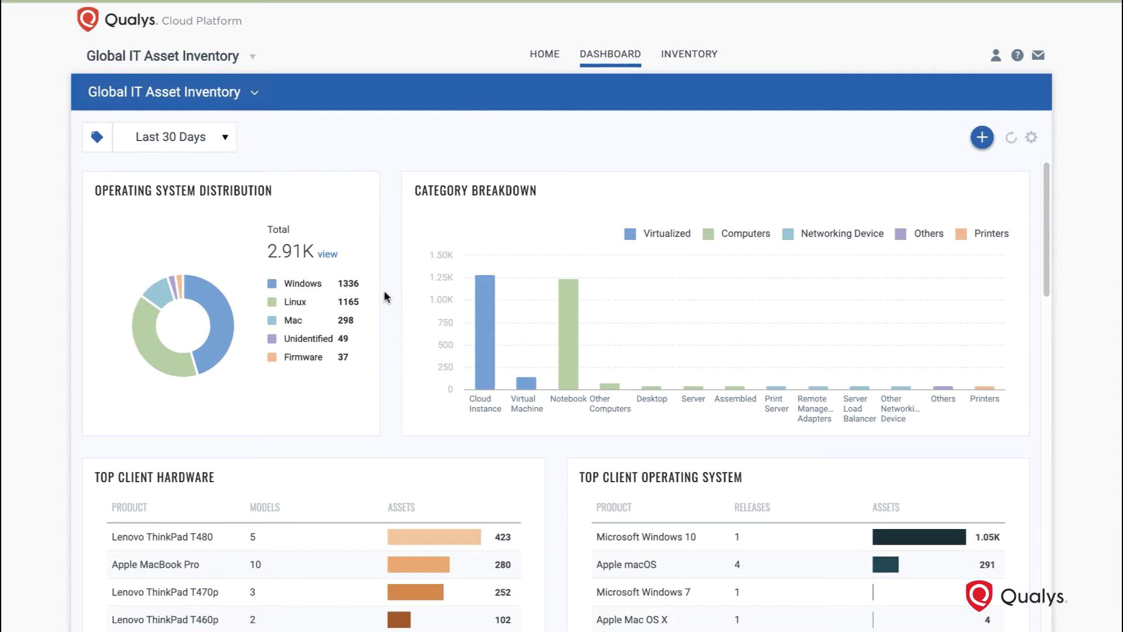
scroll(384, 292, down, 3)
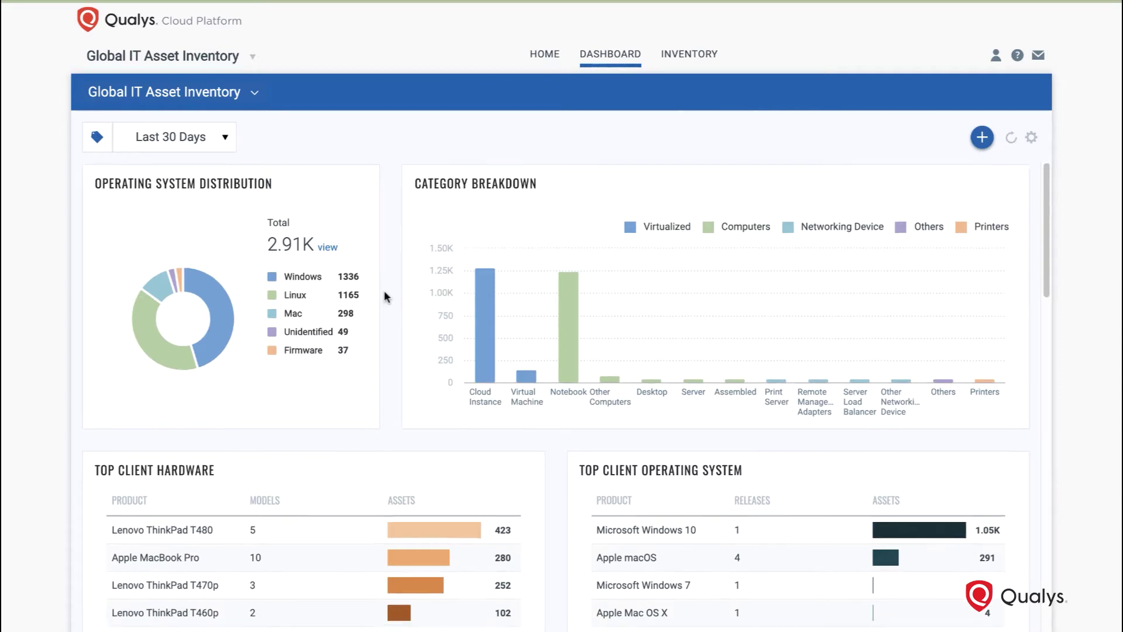
scroll(384, 290, down, 1)
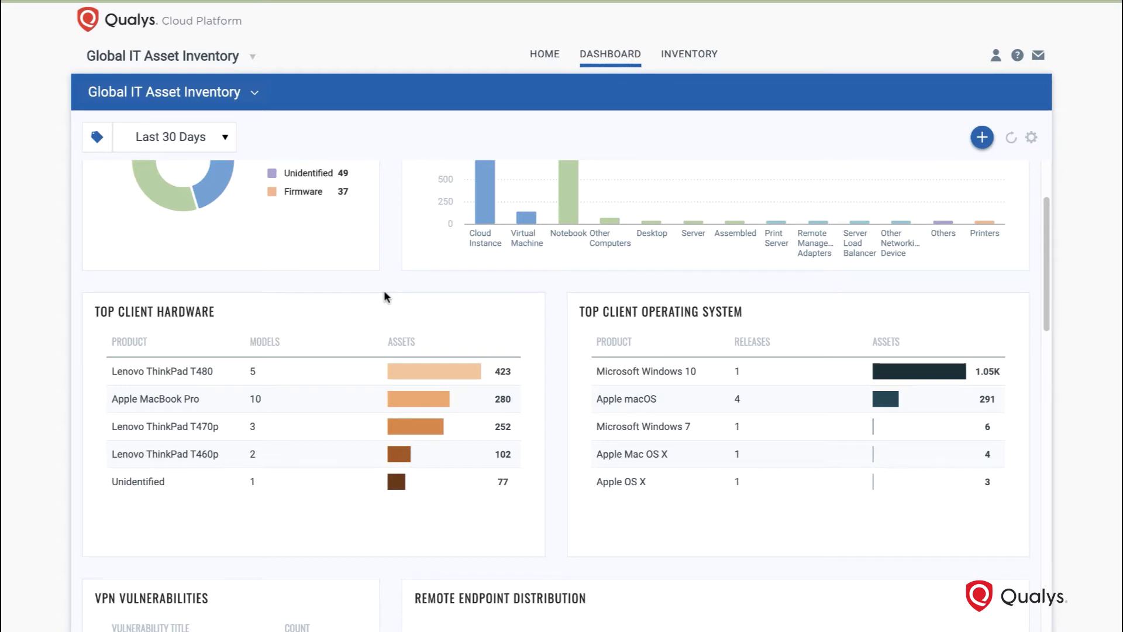
scroll(384, 292, down, 2)
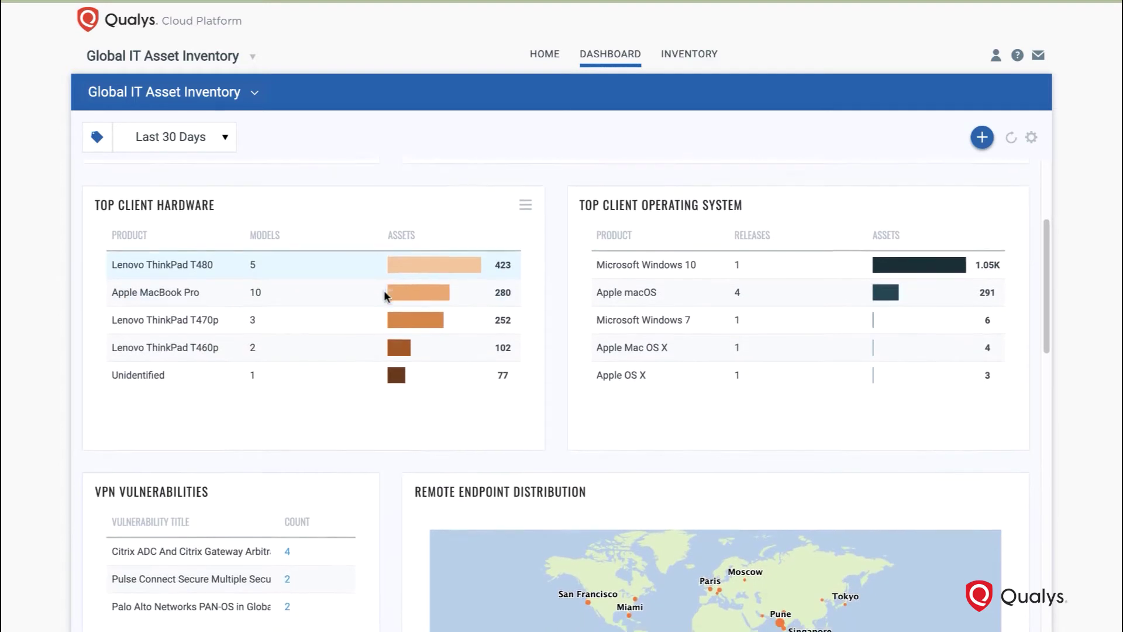
scroll(384, 291, down, 3)
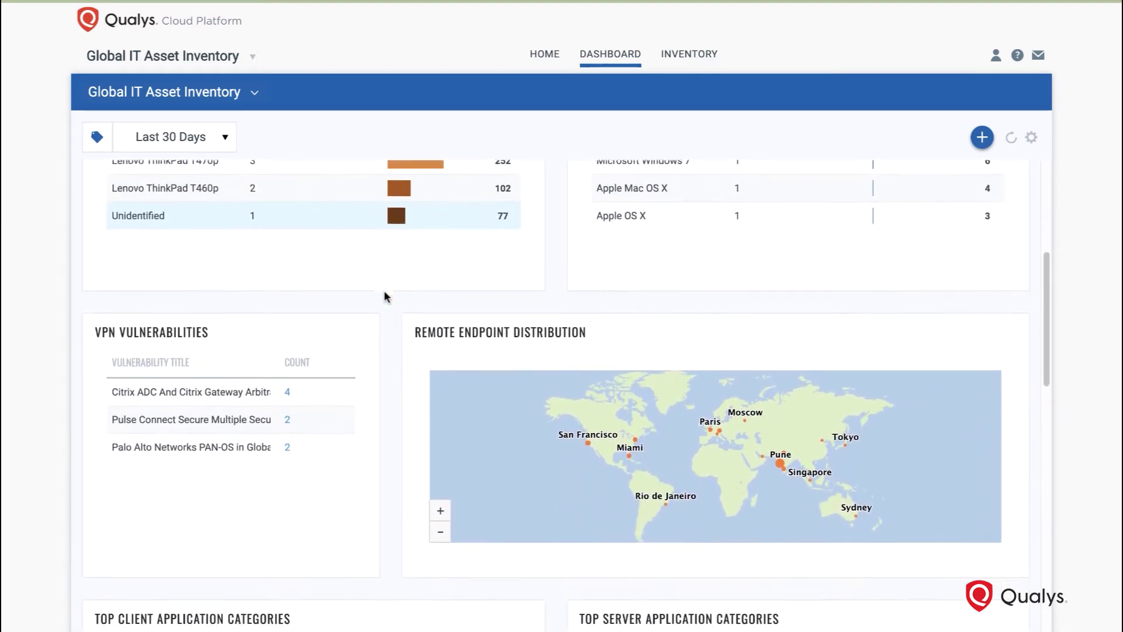
scroll(384, 290, down, 1)
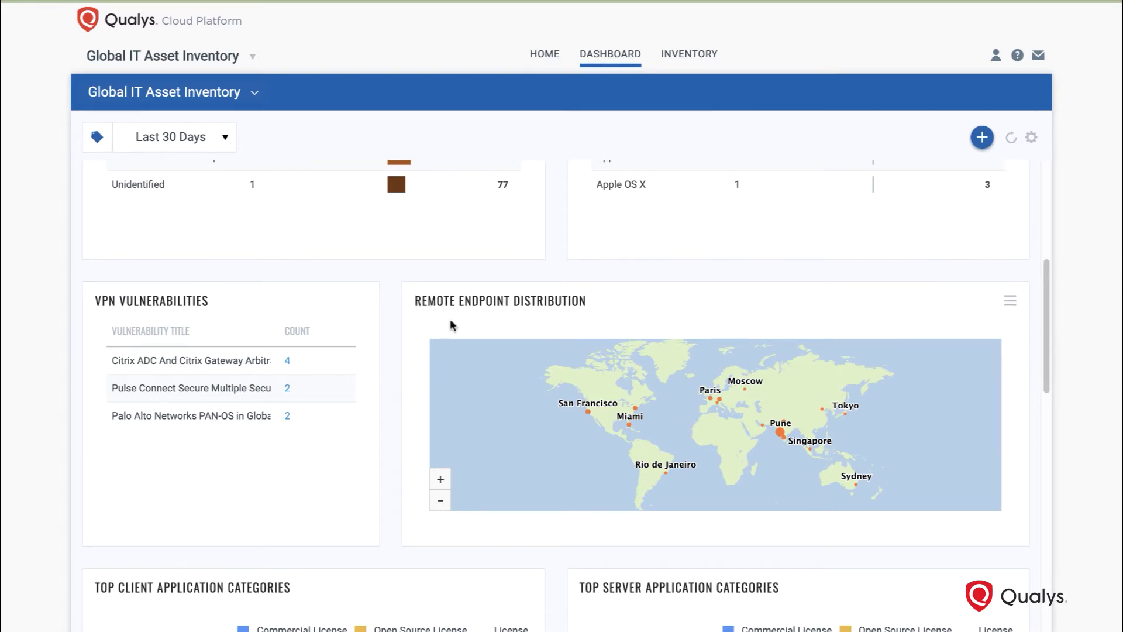
Step: Inspect the endpoint counts for San Francisco, Foster City, New York, Dubai and Pune on the Remote Endpoint Distribution map
mouse_move(505, 377)
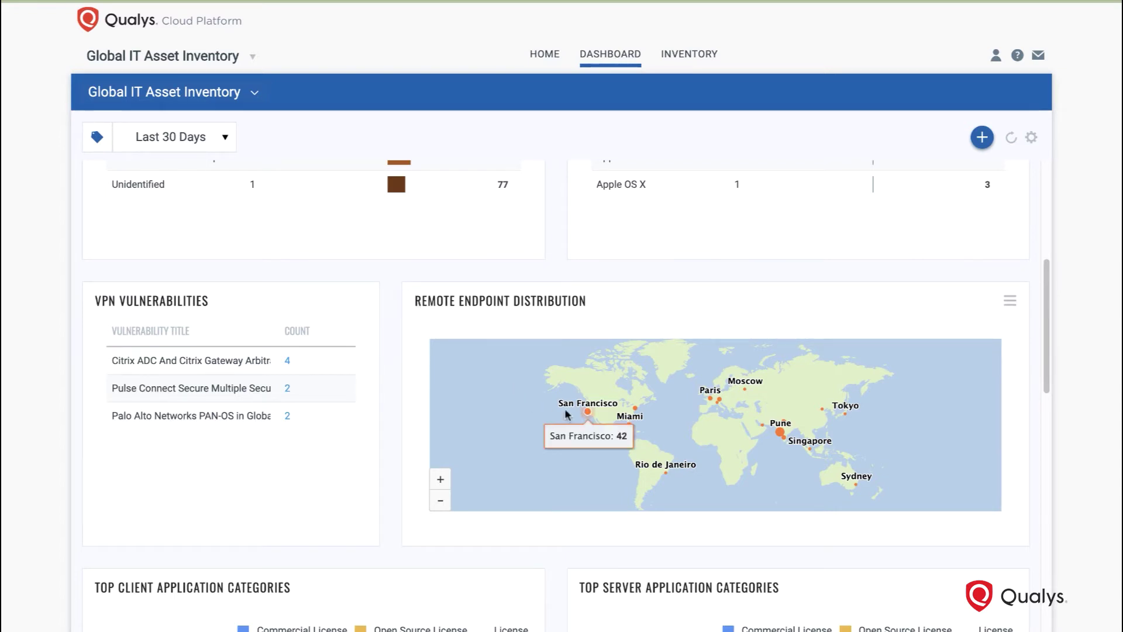
mouse_move(586, 421)
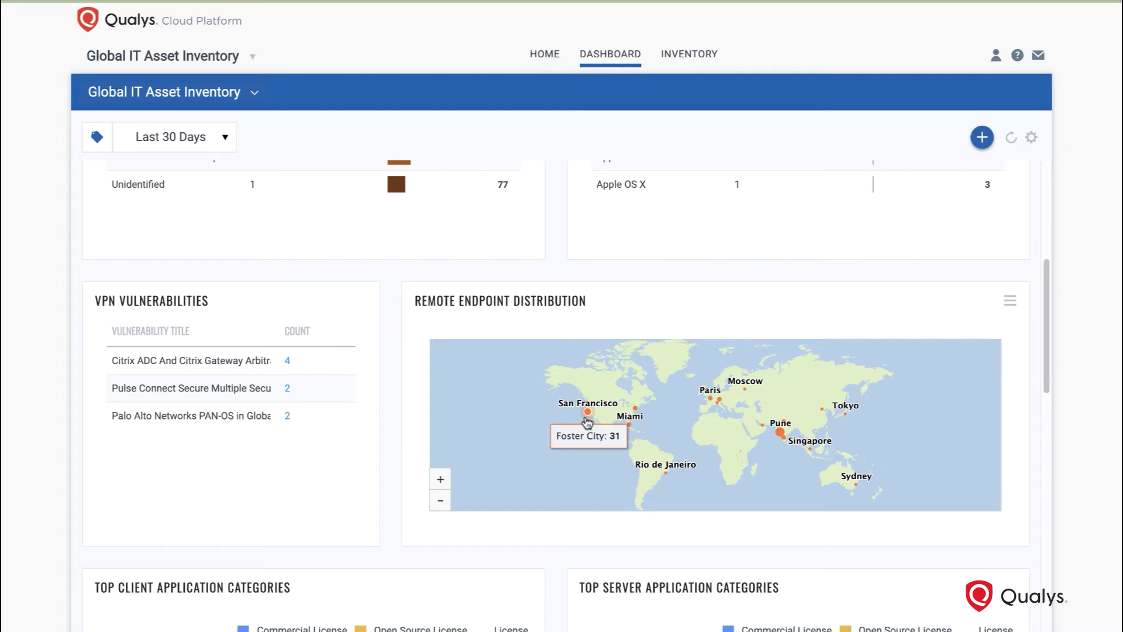
mouse_move(641, 419)
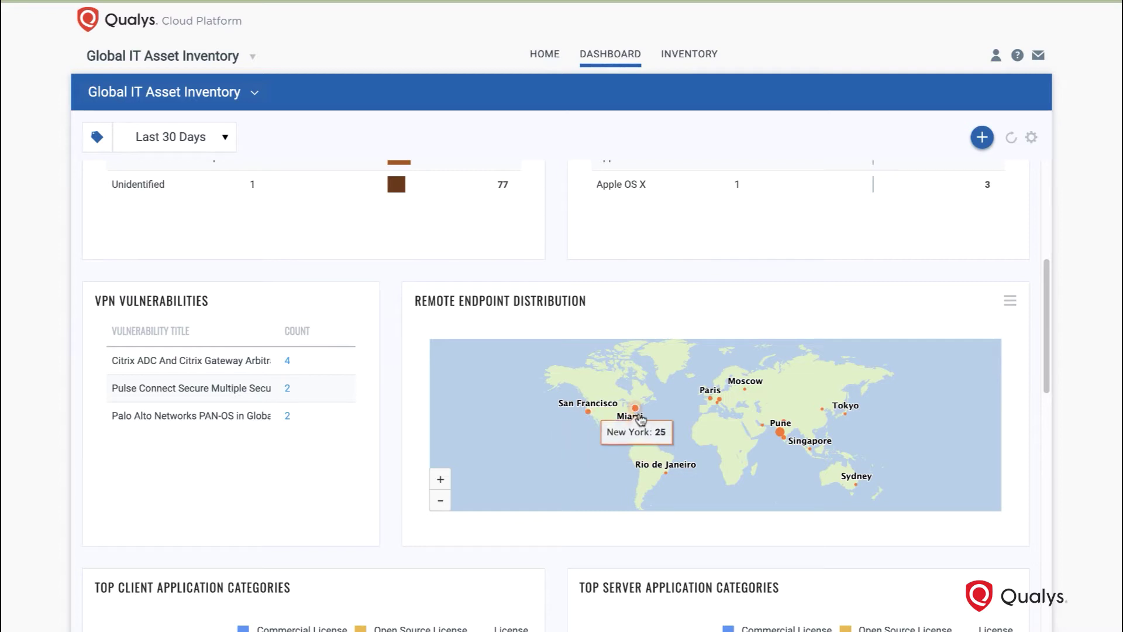
mouse_move(698, 403)
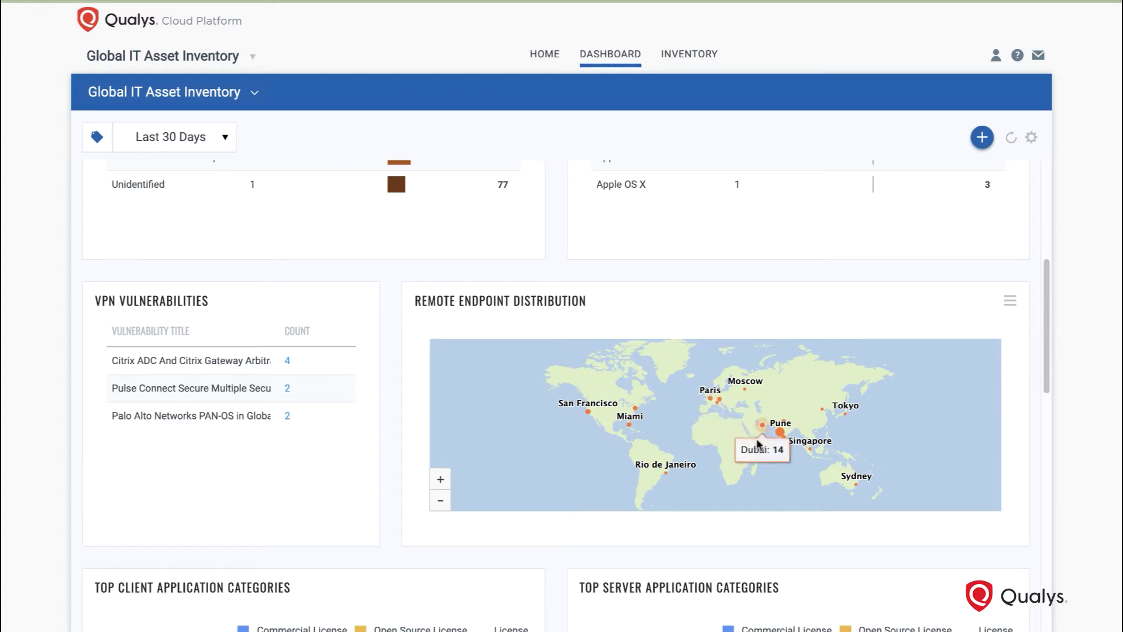
mouse_move(774, 440)
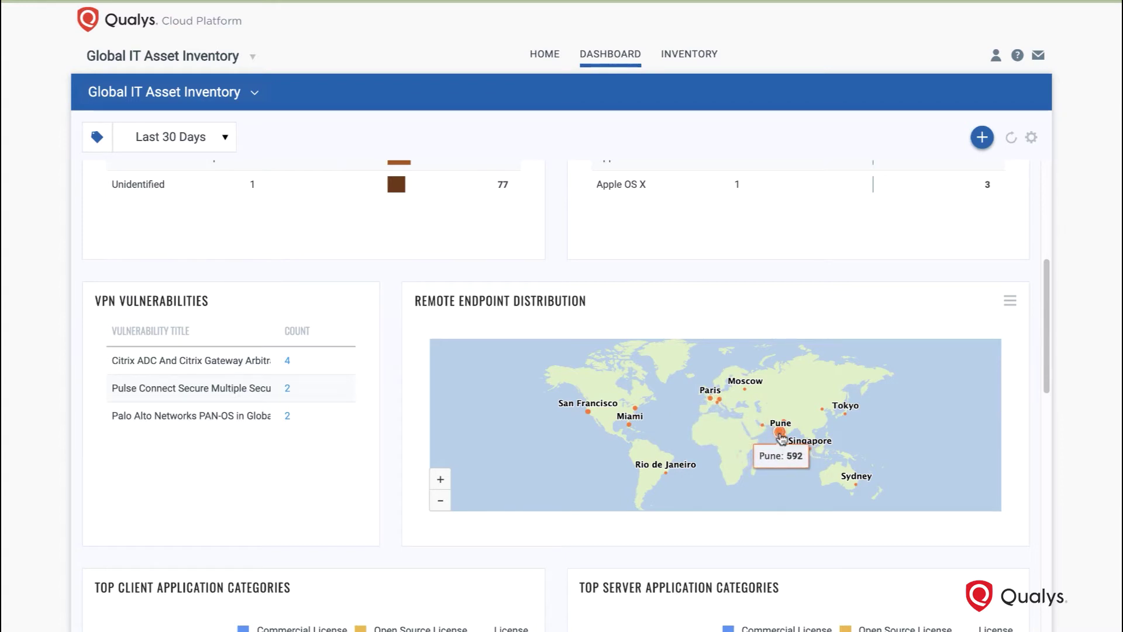
mouse_move(814, 425)
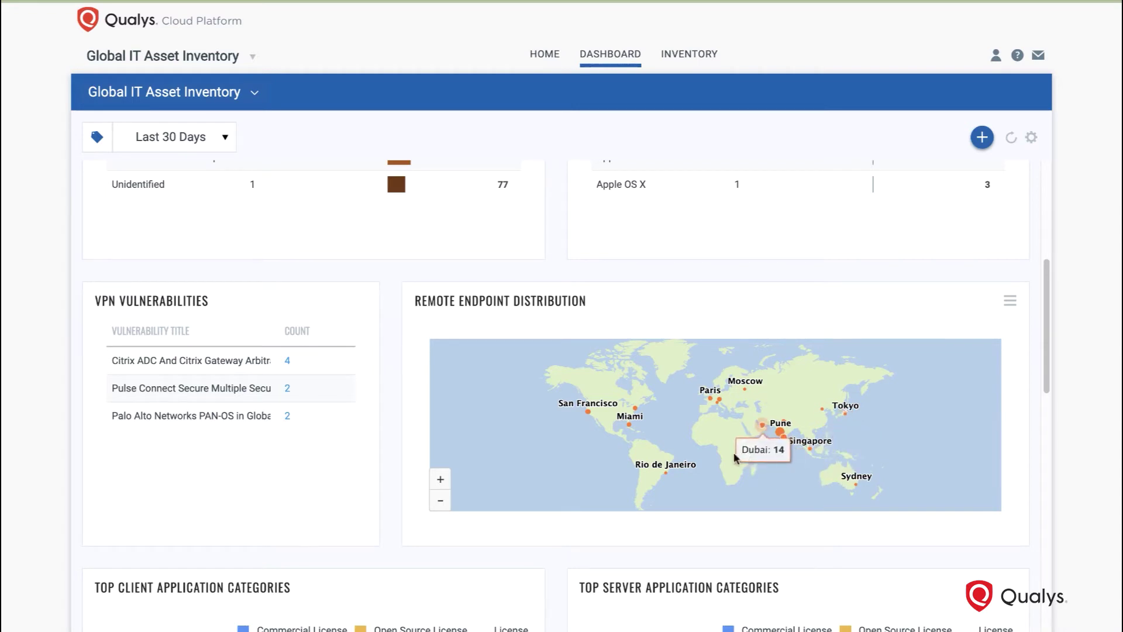
mouse_move(698, 464)
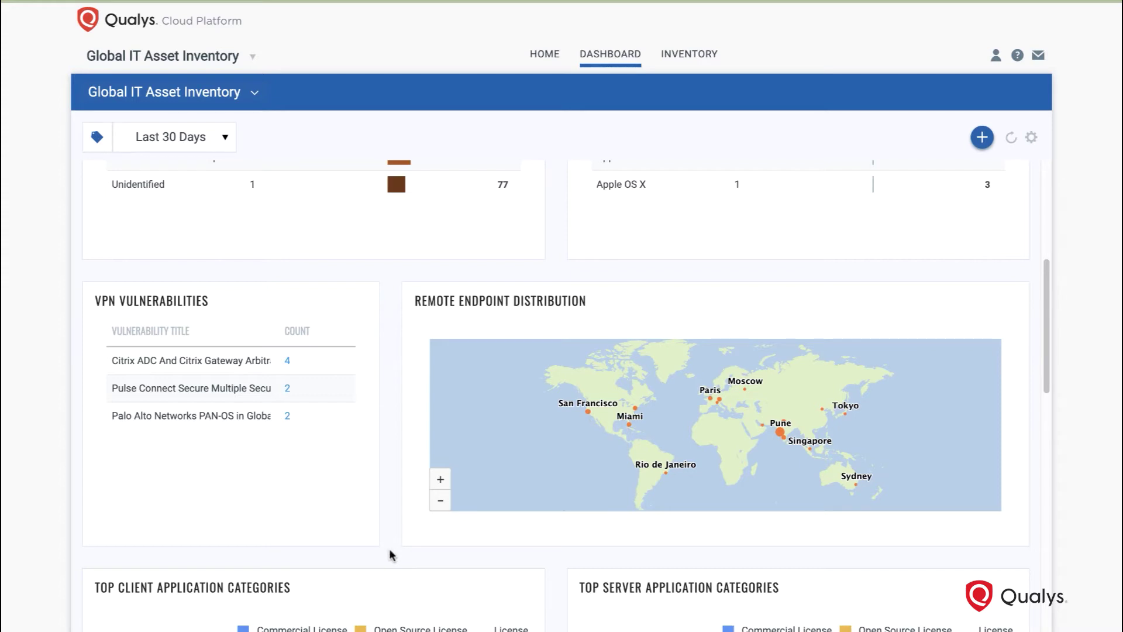
Step: Review the client and server application categories, security hygiene and end-of-life software widgets further down the dashboard
scroll(388, 549, down, 3)
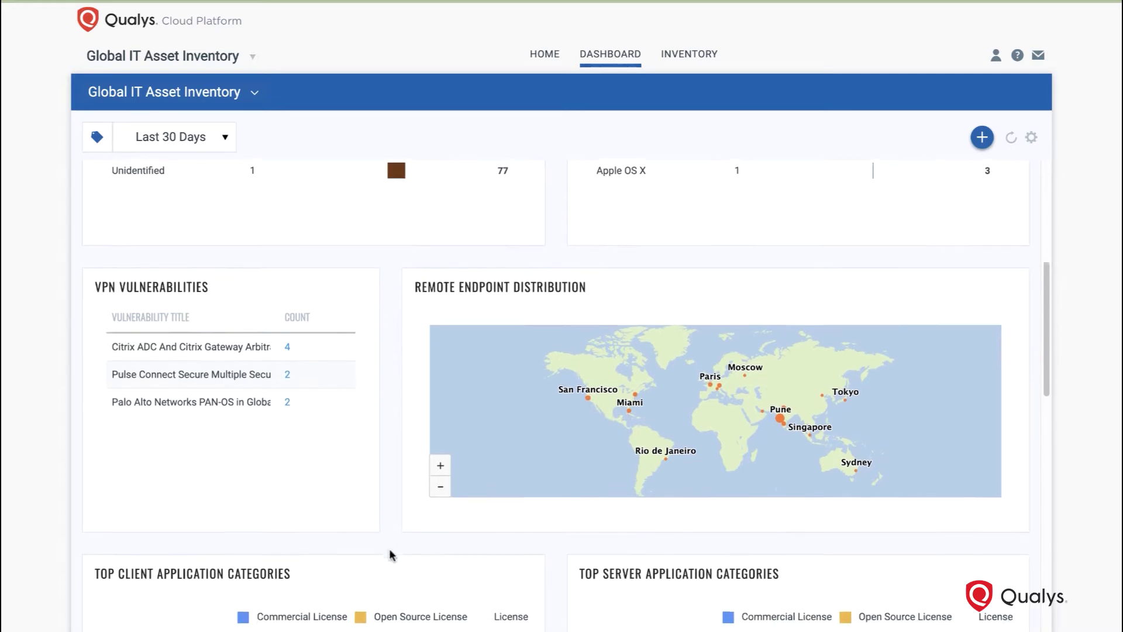
scroll(390, 554, down, 5)
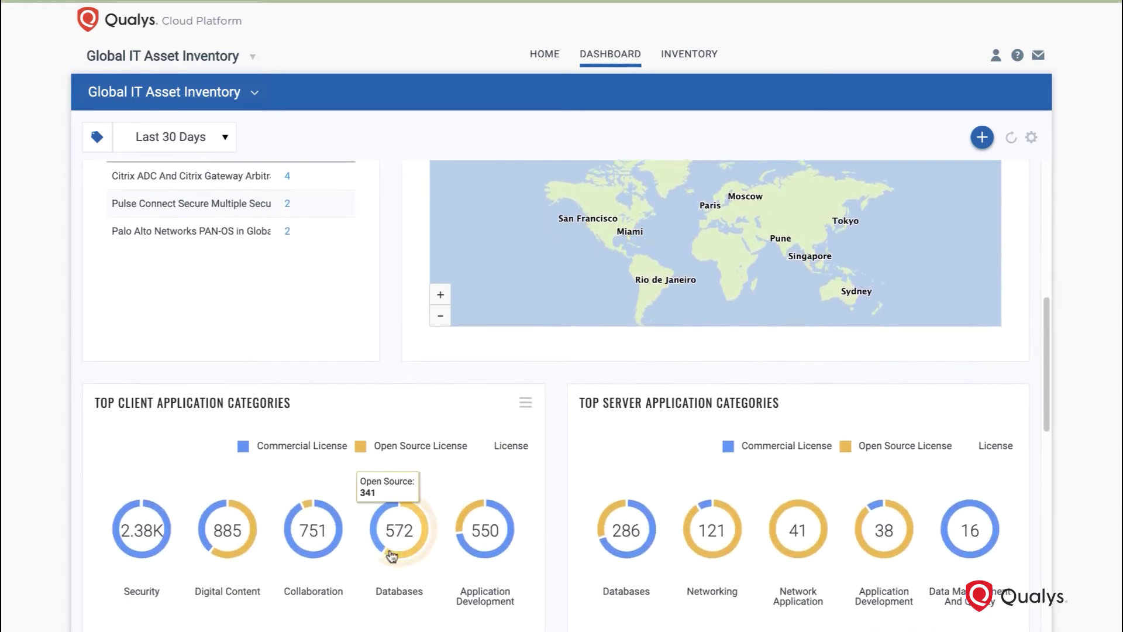
scroll(391, 507, down, 3)
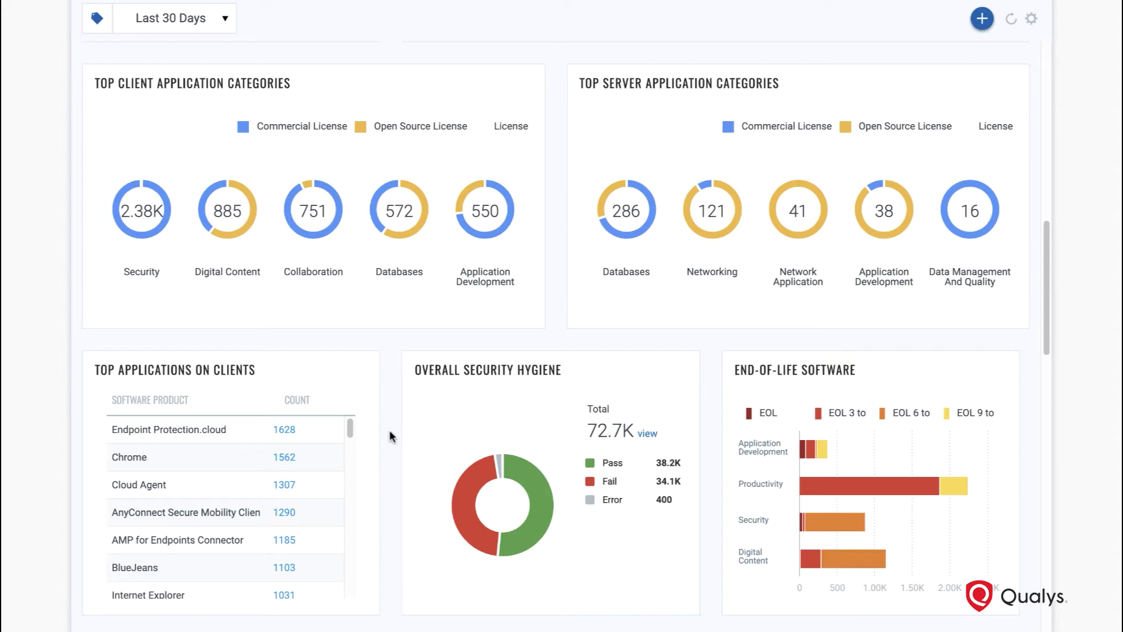
Step: Open the inventory list of Notebook assets from the Category Breakdown chart
scroll(390, 433, up, 3)
scroll(390, 432, up, 5)
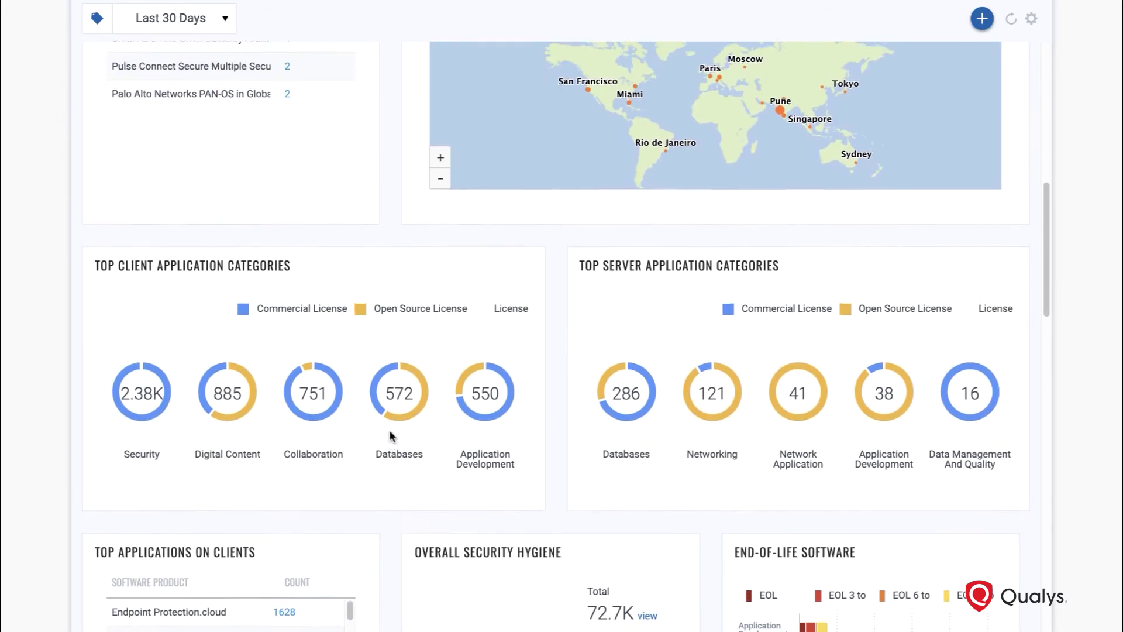
scroll(390, 433, up, 4)
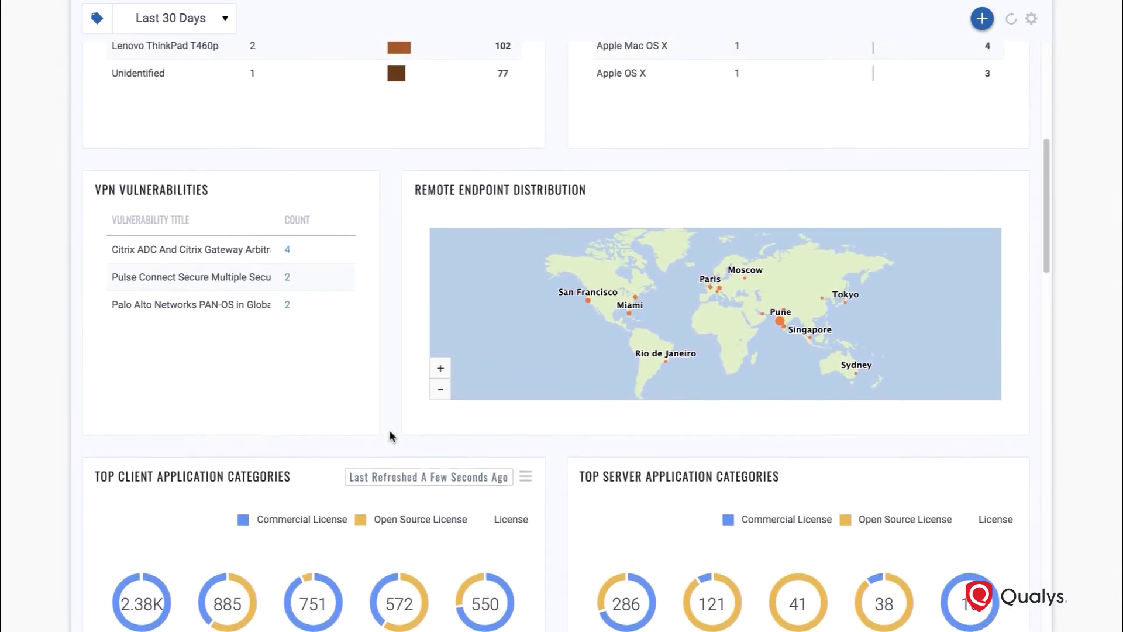
scroll(391, 436, up, 5)
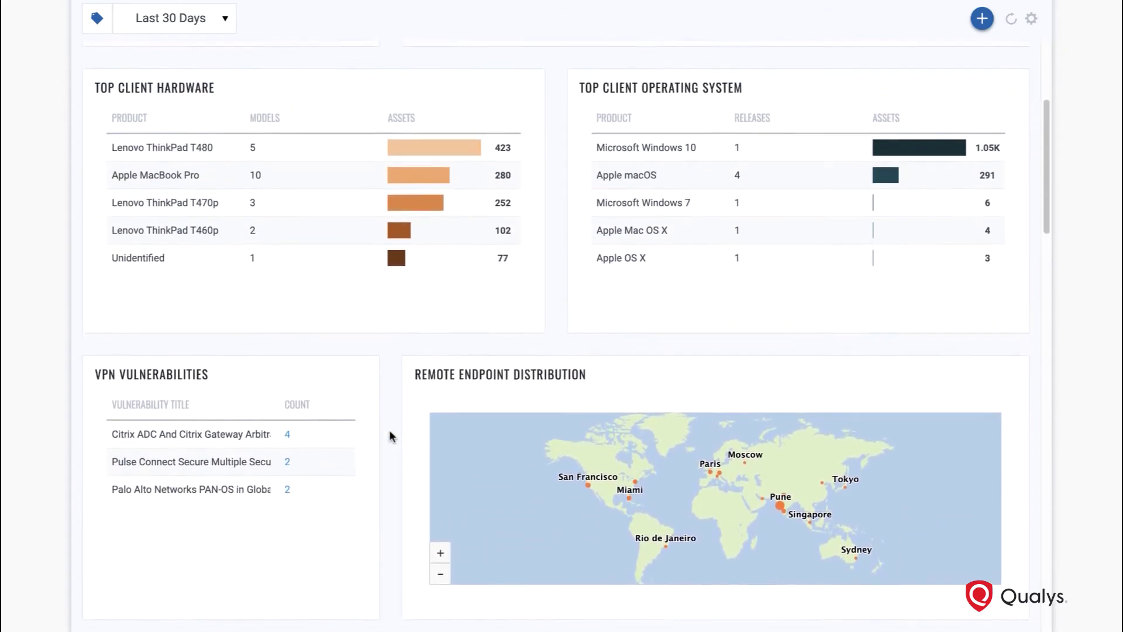
scroll(390, 433, up, 3)
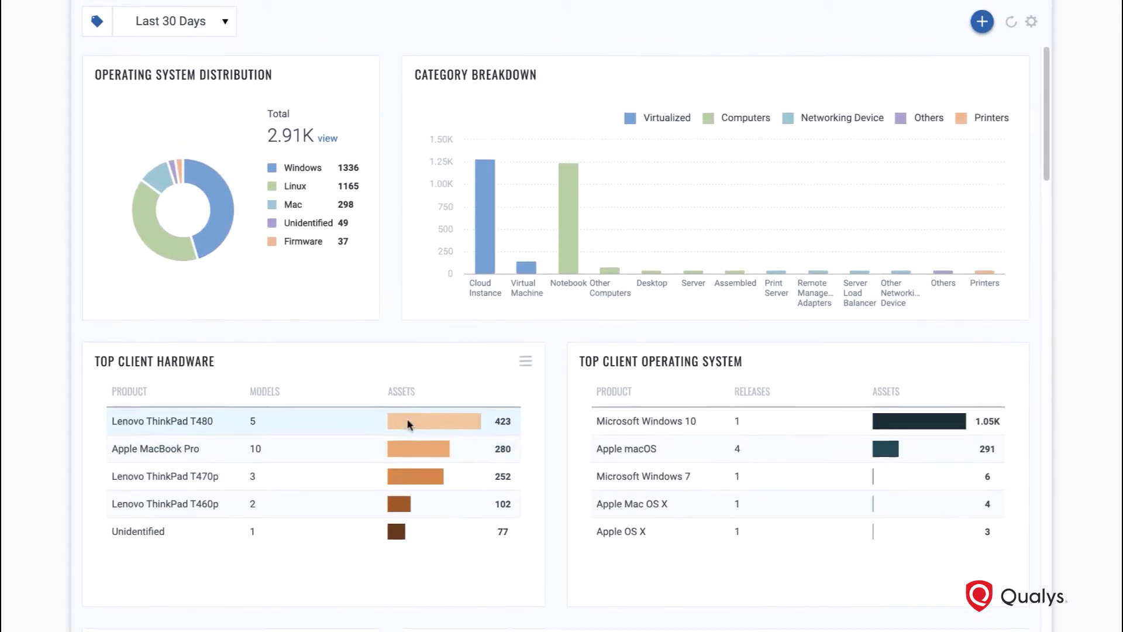
scroll(444, 416, up, 2)
scroll(541, 404, up, 1)
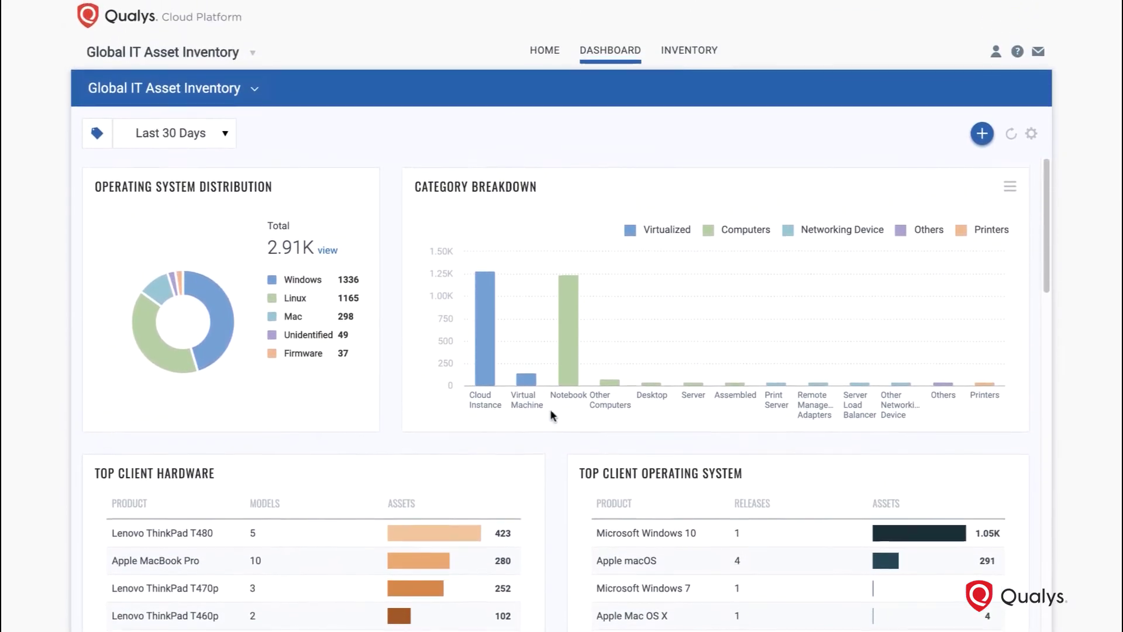
mouse_move(569, 389)
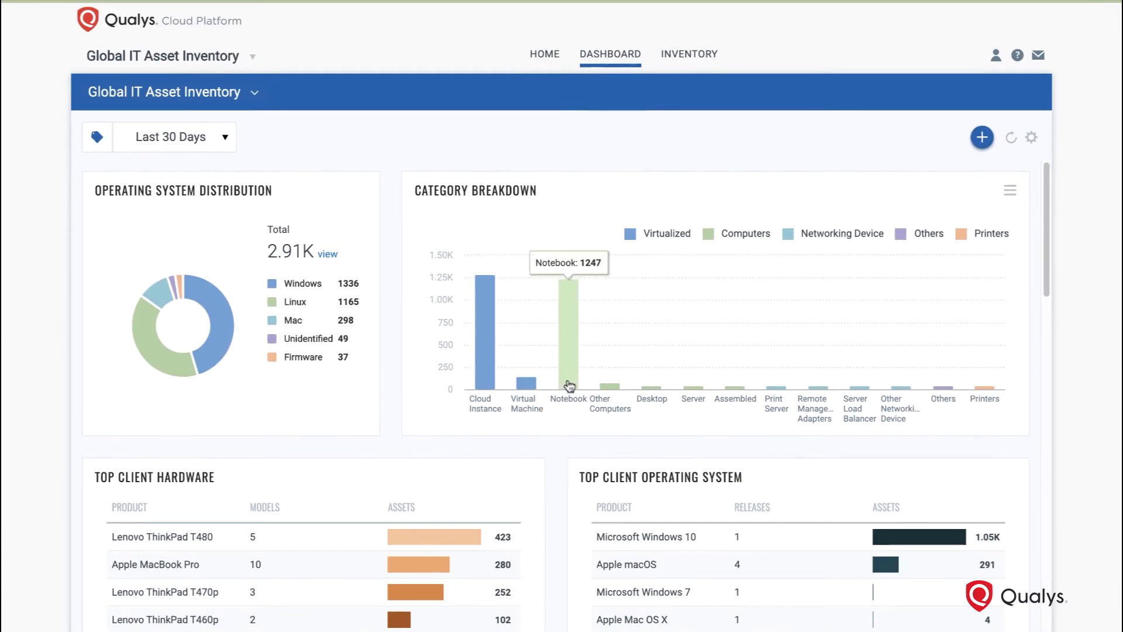
click(569, 389)
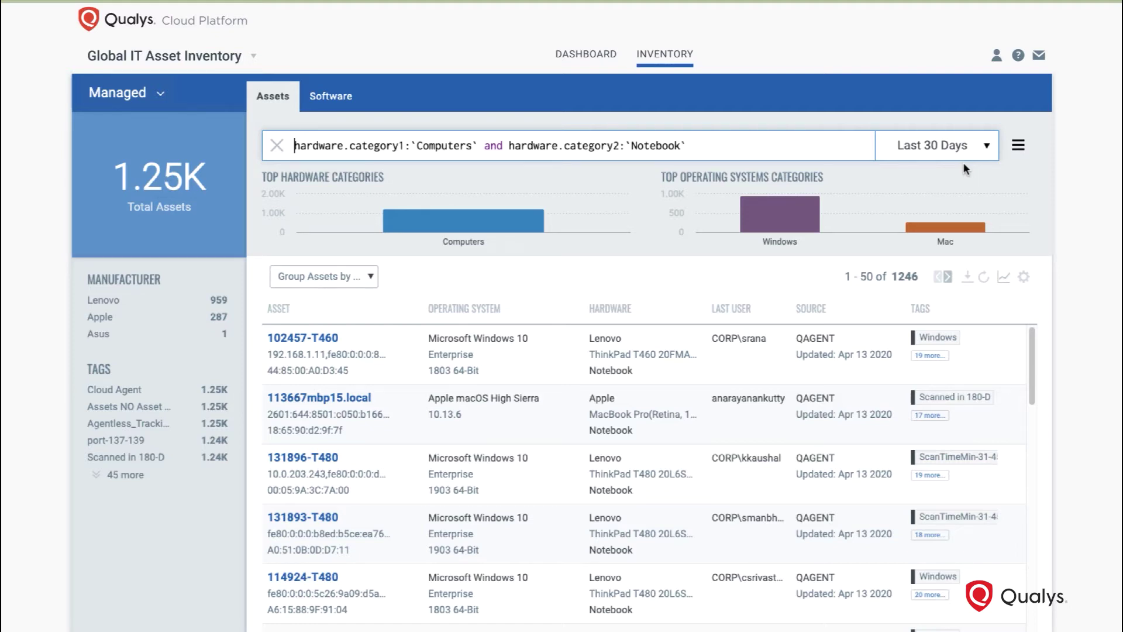
Step: Create a red tag named Remote Endpoints, with the same description, from the current Computers and Notebook asset query
click(1014, 147)
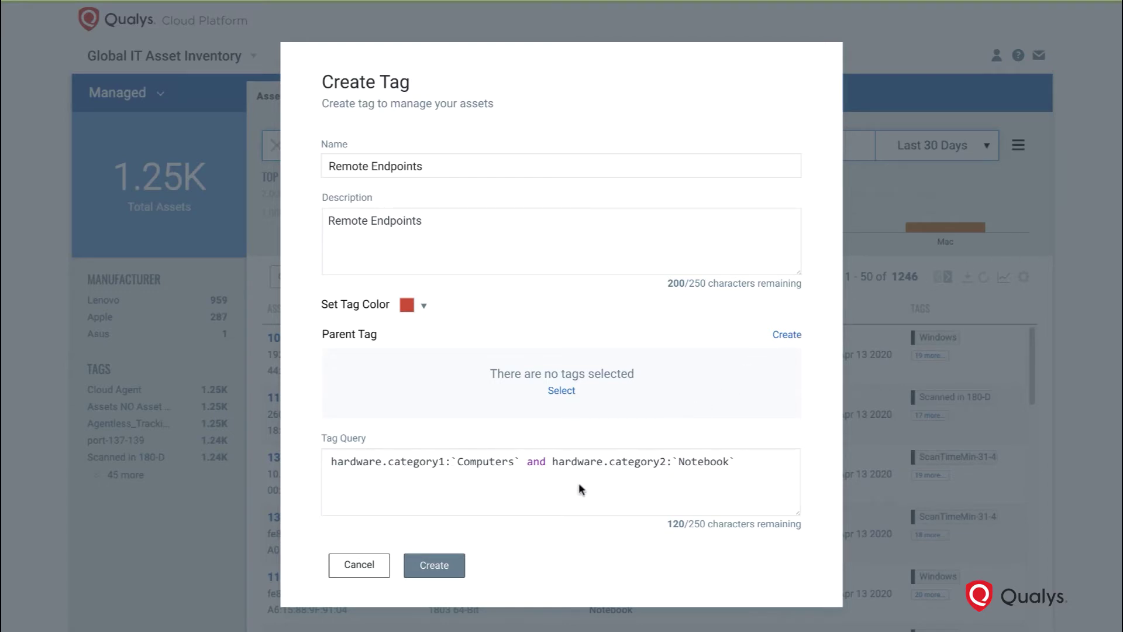
click(441, 566)
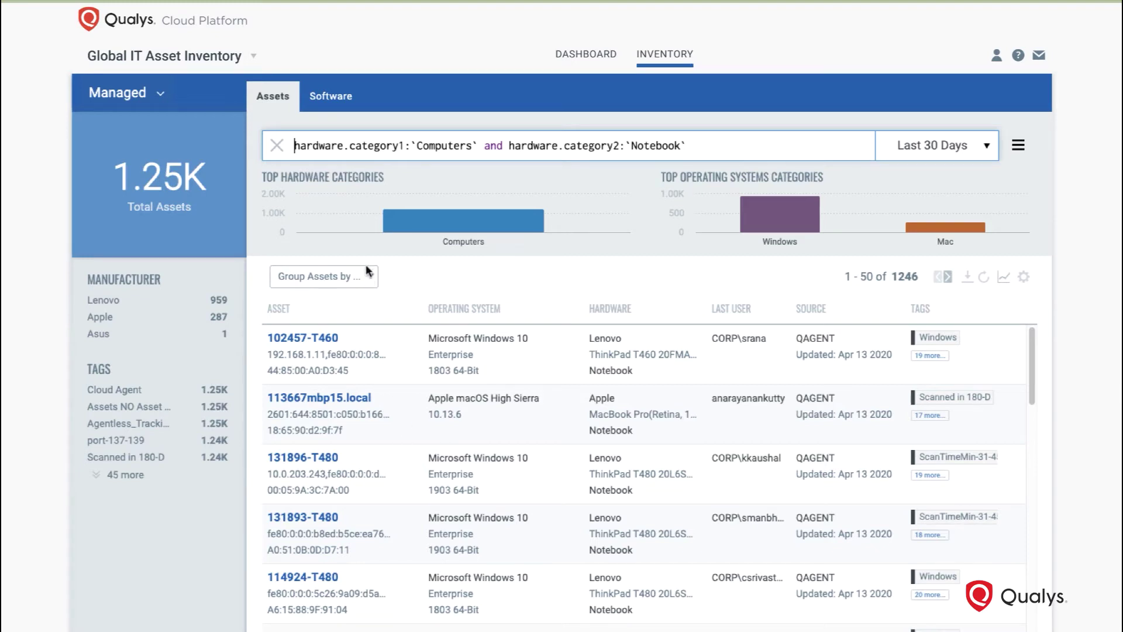
Step: Show the software installed on the notebooks and group it by Category
click(339, 101)
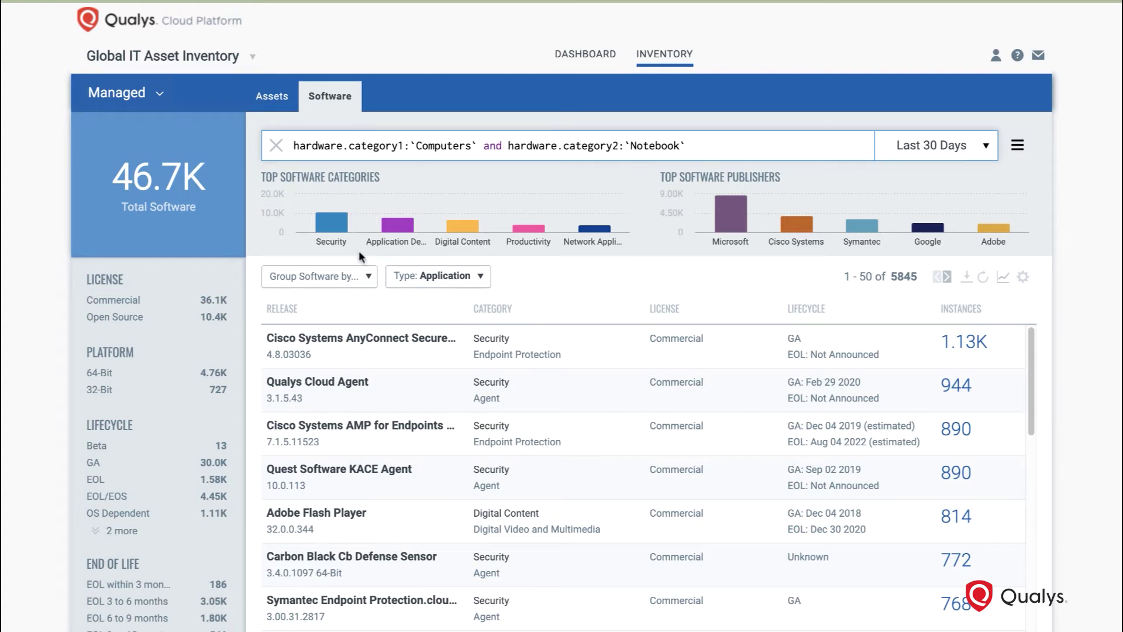
click(367, 278)
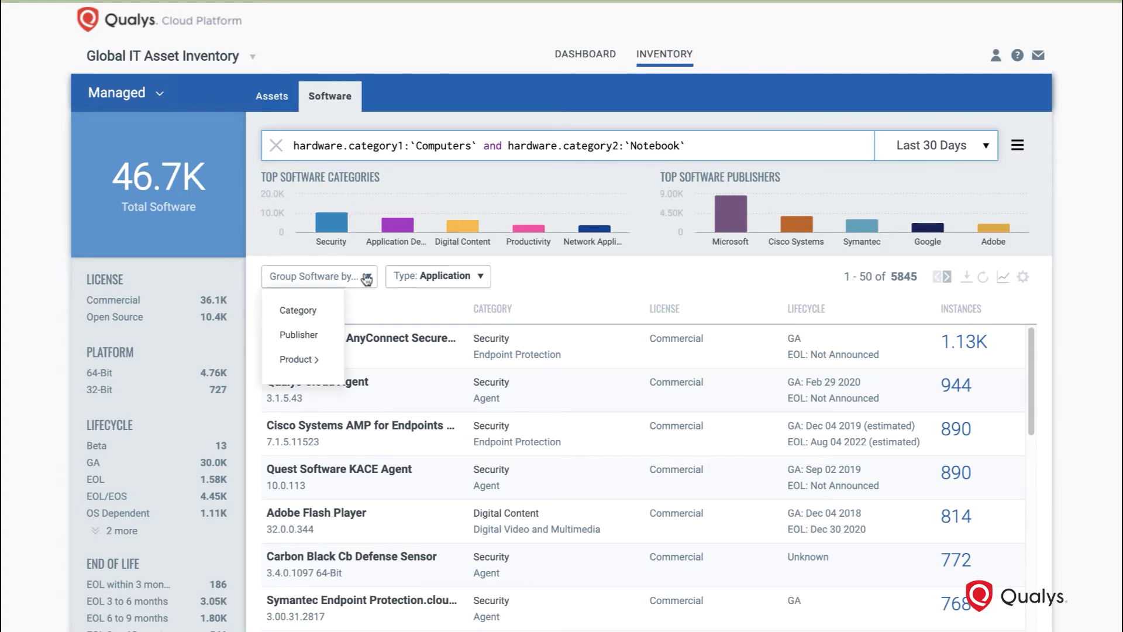
click(310, 310)
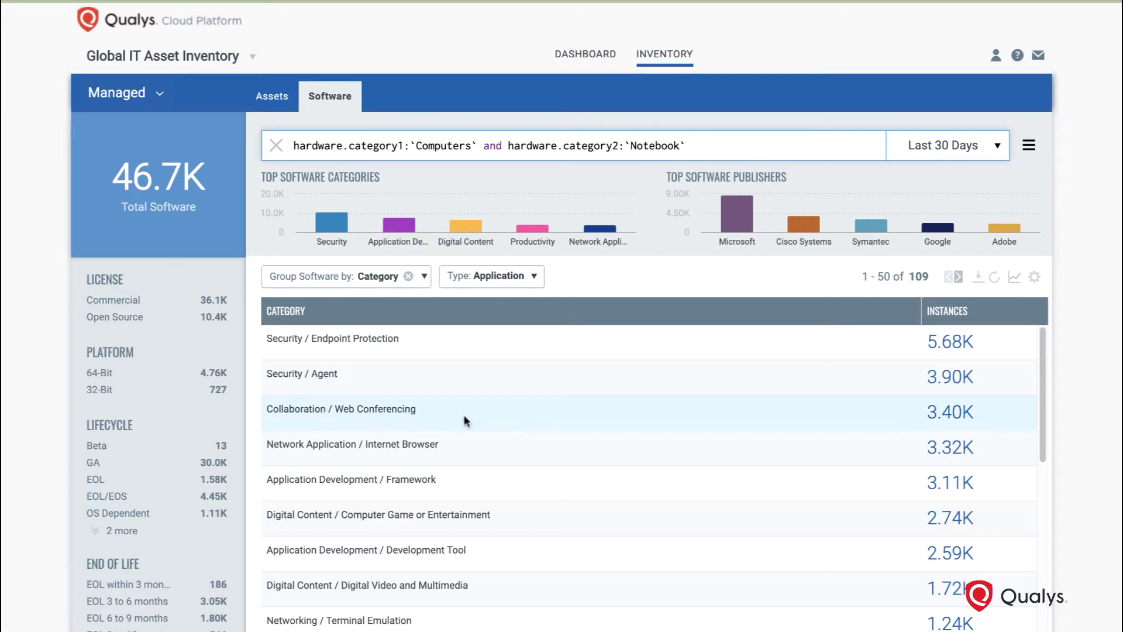
Step: Narrow the software list to Collaboration / Web Conferencing, grouped by Publisher, and drill down to Zoom Video Communications releases
click(950, 413)
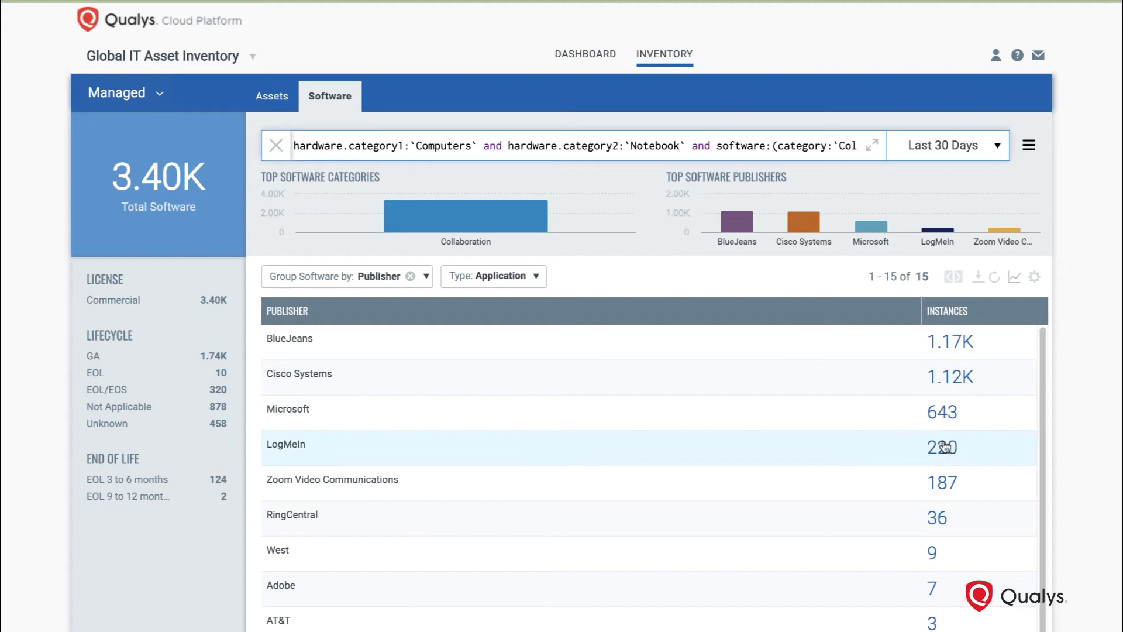
click(943, 485)
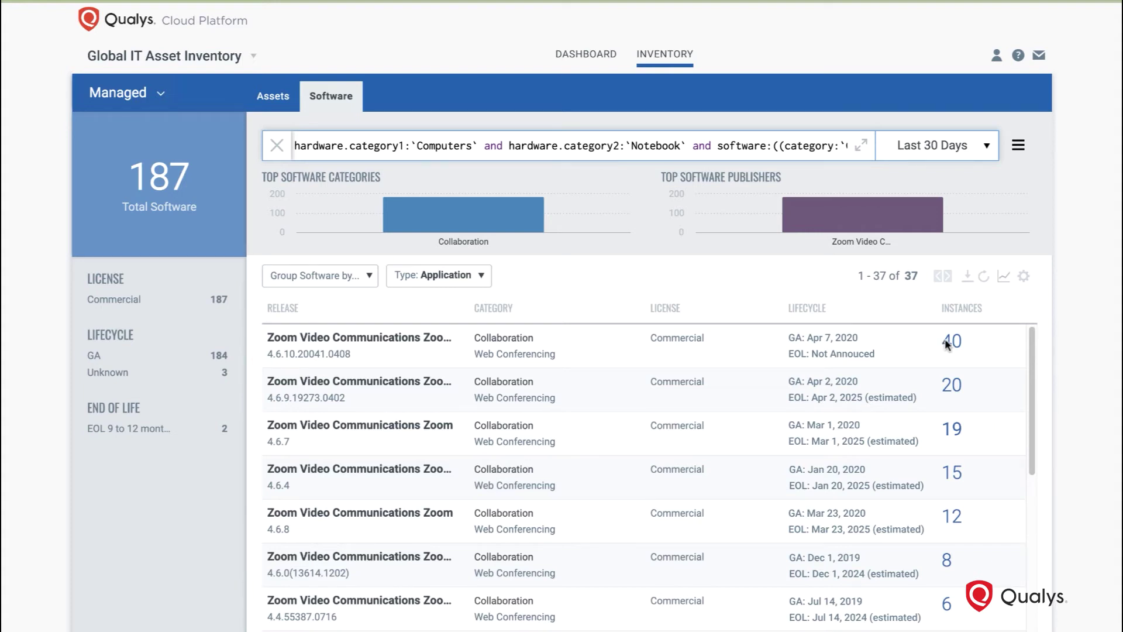
Step: Create a green tag named Zoom Endpoints from the current query, described as "Remote Endpoints with Zoom Video Communications client"
click(1016, 148)
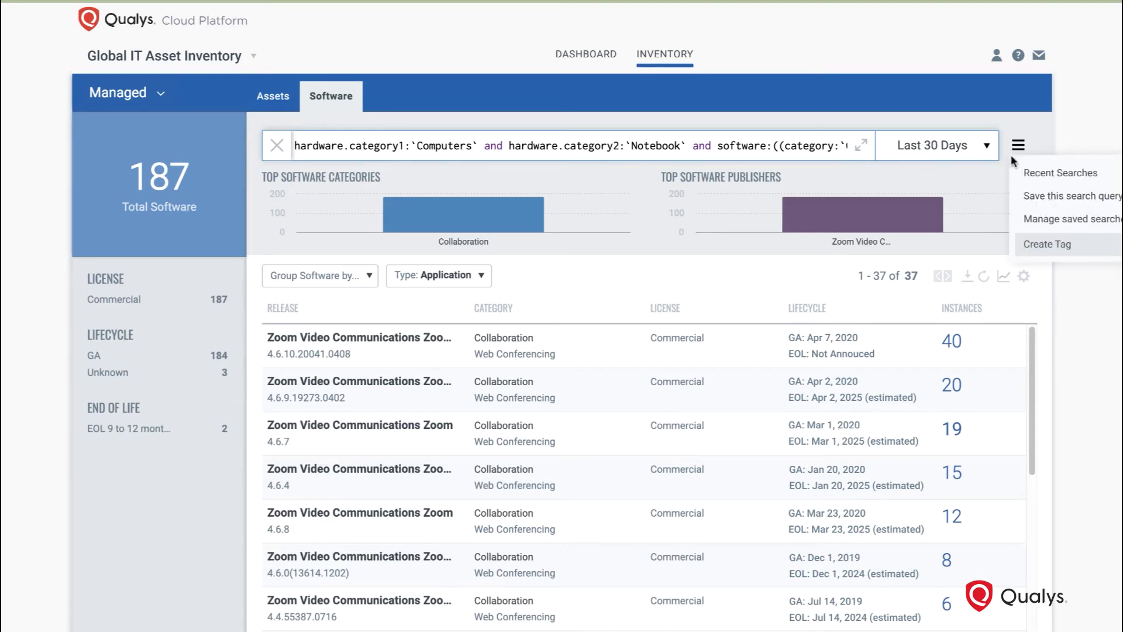
click(1039, 245)
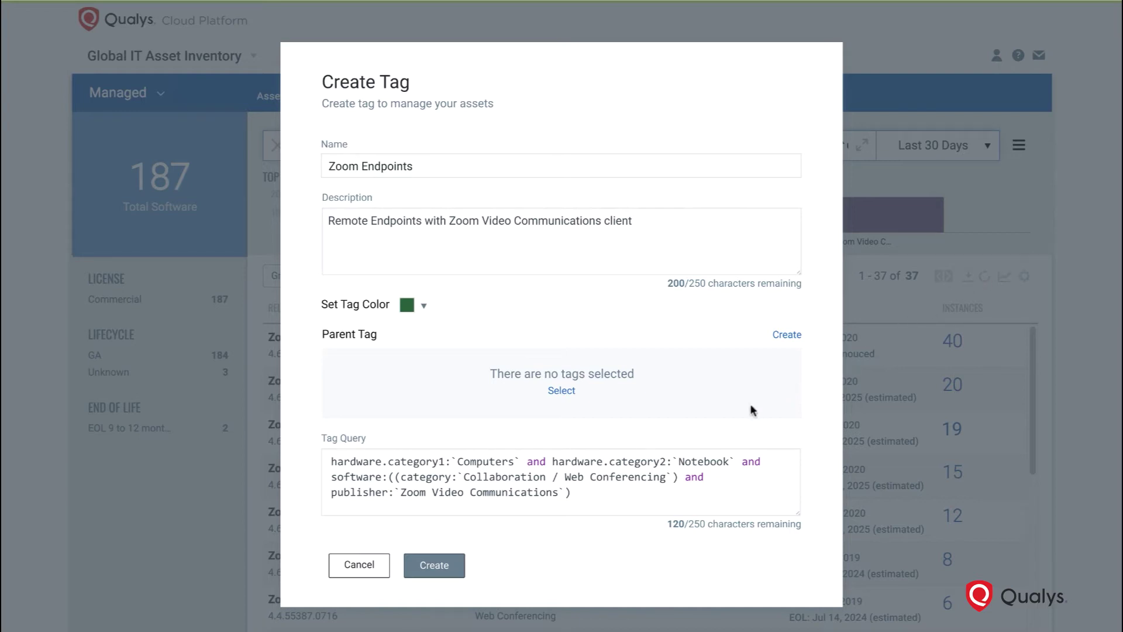
click(439, 564)
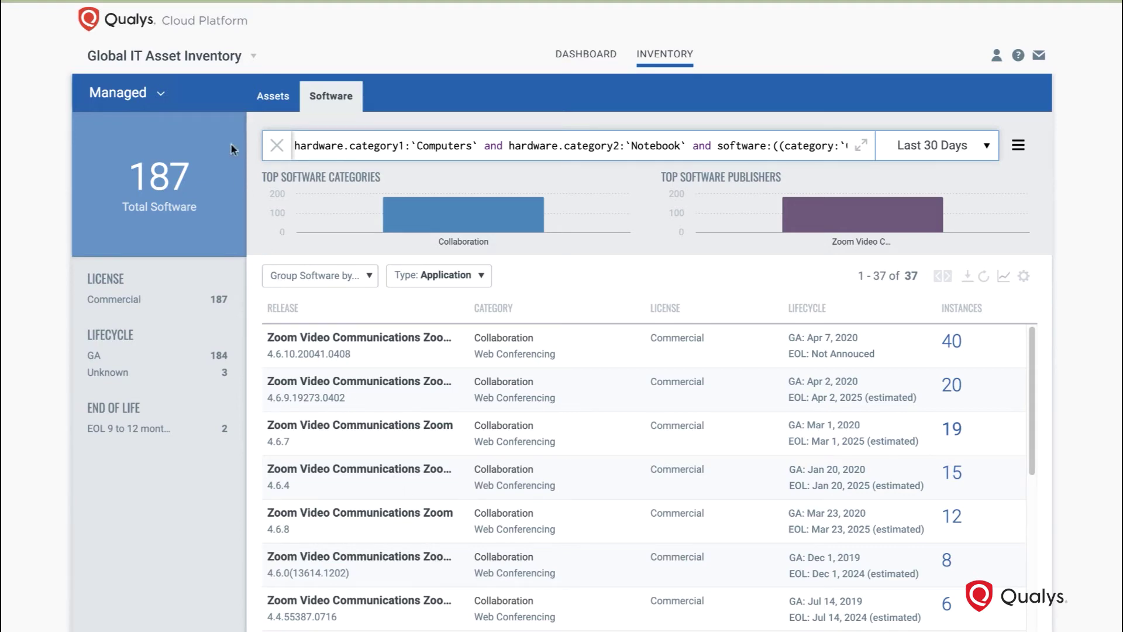
Step: Switch to VMDR and look through the widgets of the Vulnerabilities Enterprise View dashboard
click(199, 59)
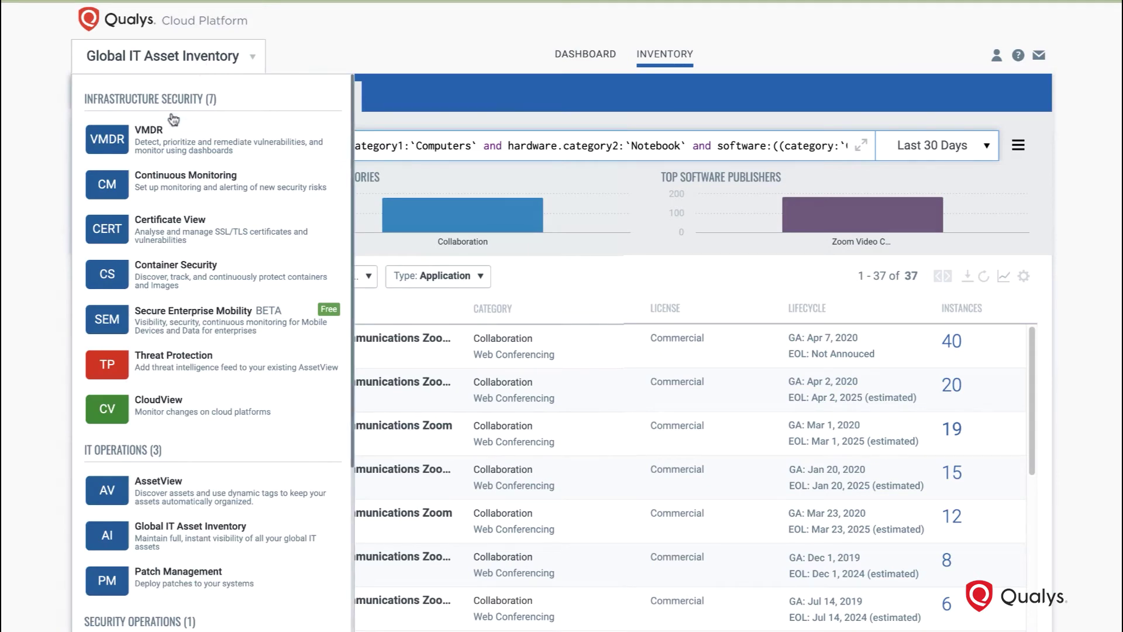
click(172, 139)
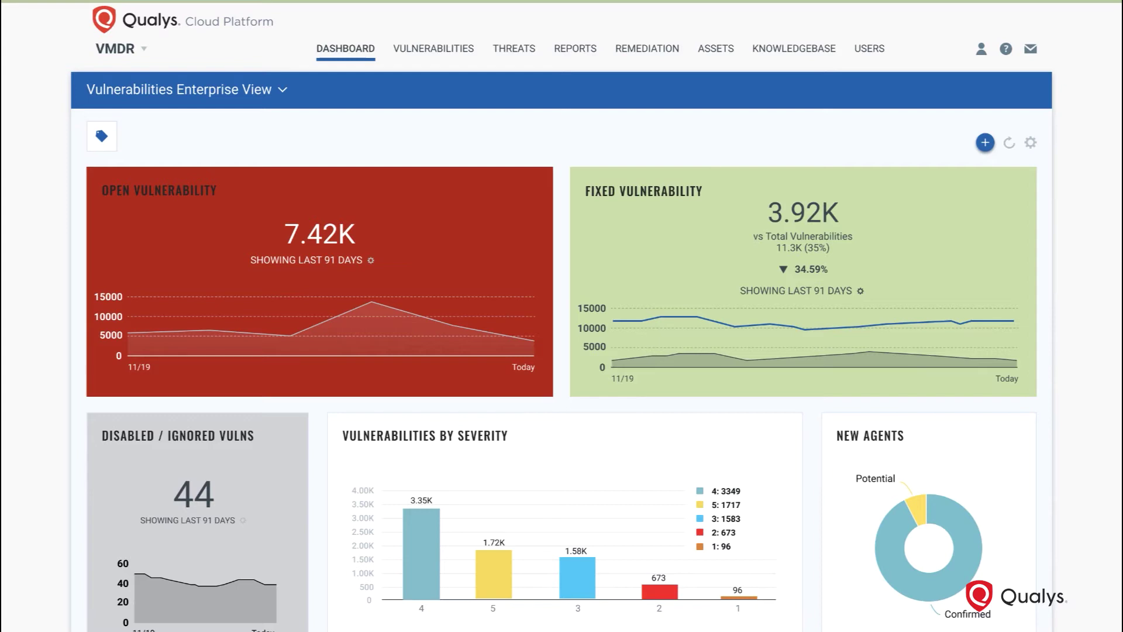
scroll(562, 316, down, 3)
scroll(562, 316, down, 4)
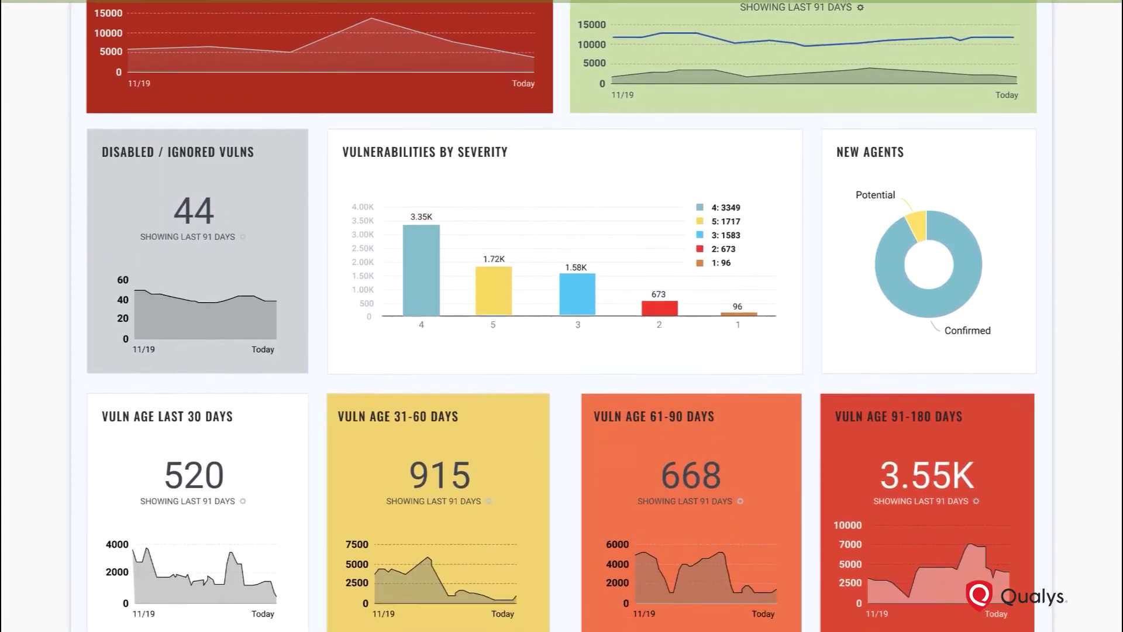
scroll(562, 316, down, 3)
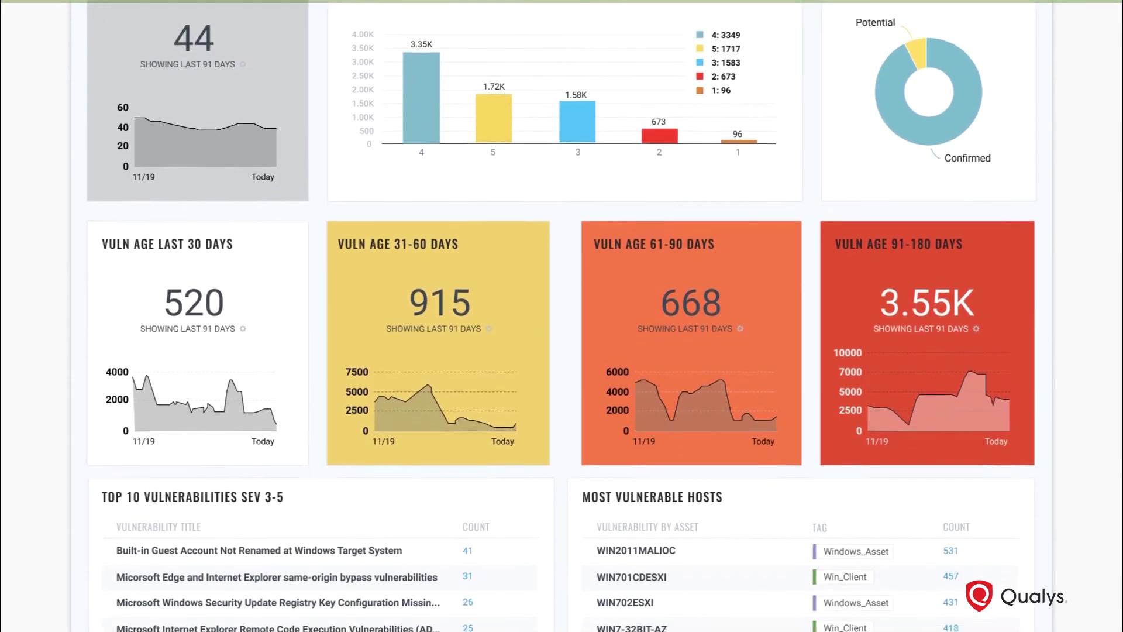
scroll(562, 316, down, 1)
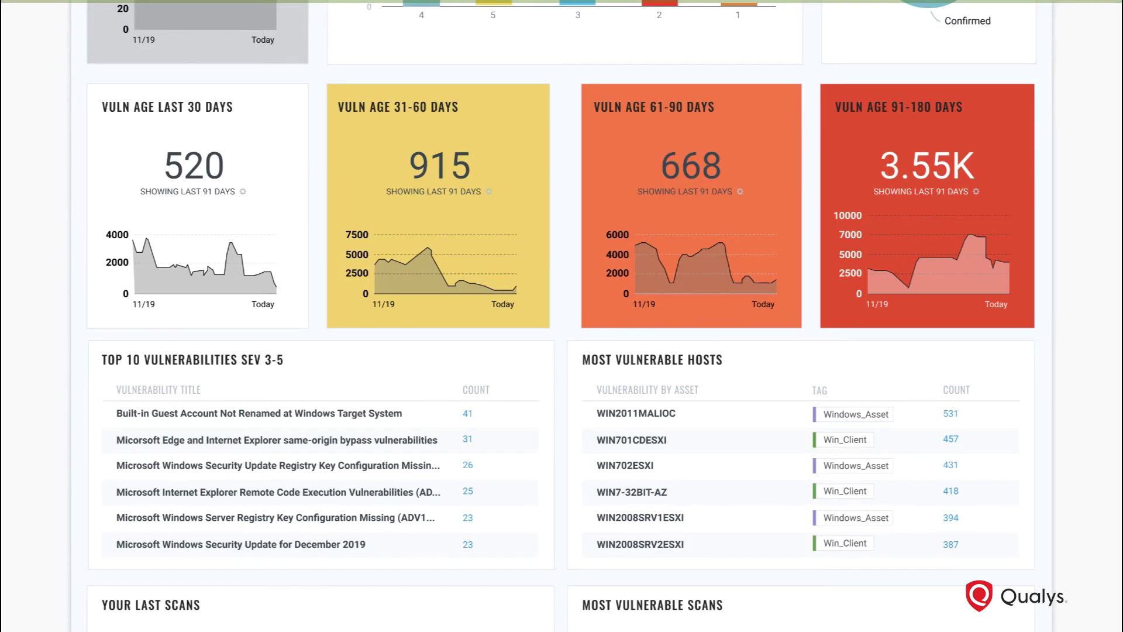
scroll(561, 316, up, 4)
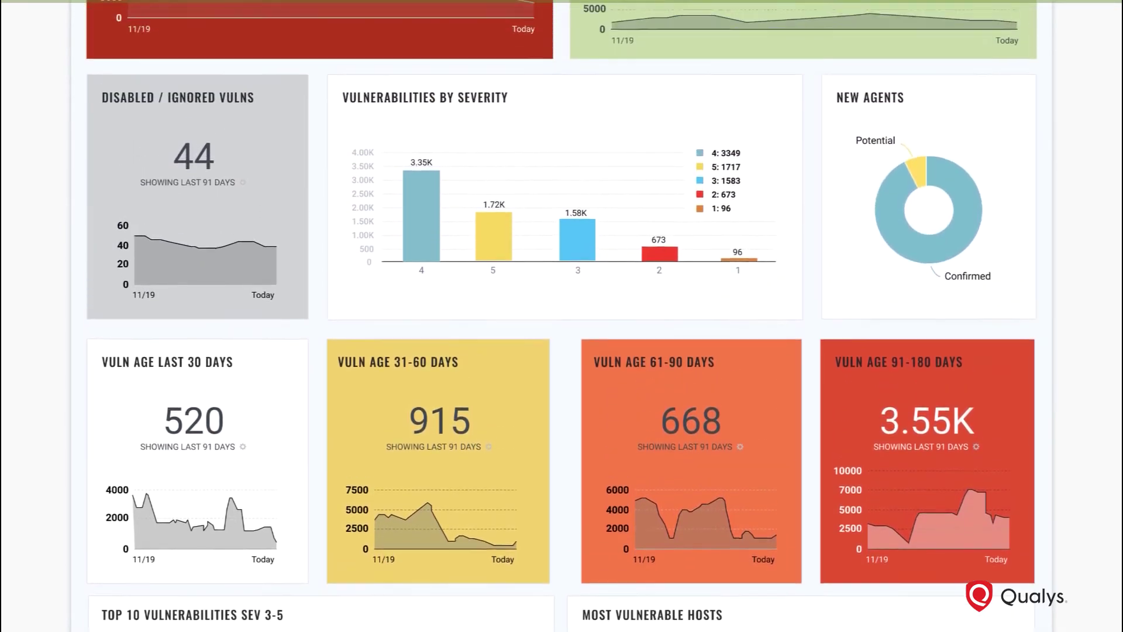
scroll(560, 316, up, 4)
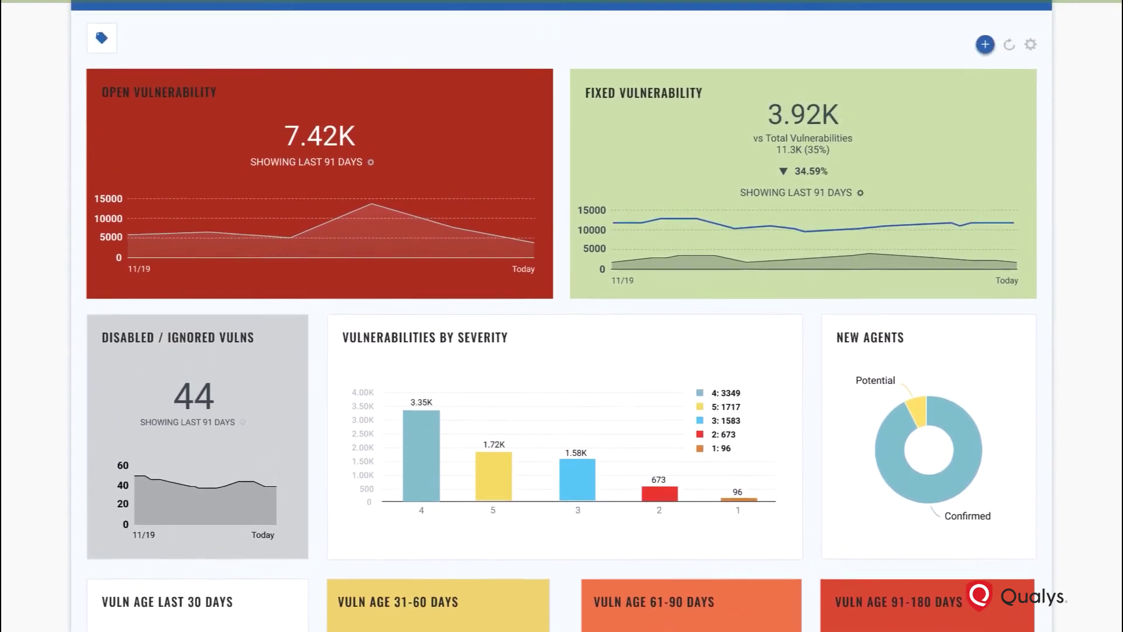
scroll(604, 442, up, 2)
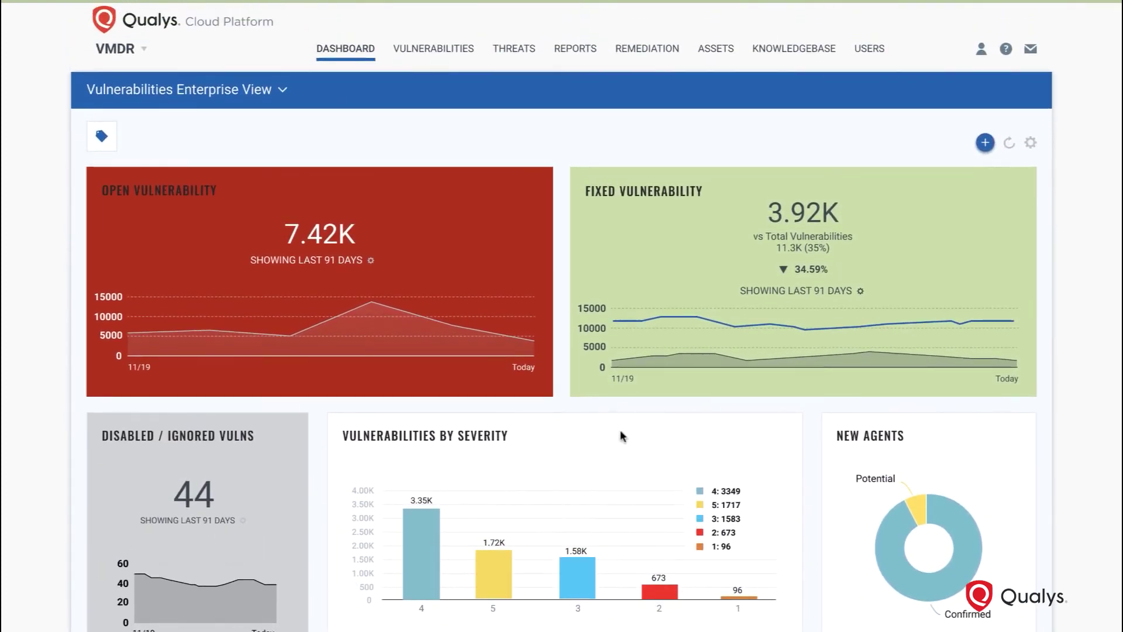
Step: Start a Count widget named "HIGH - 1st-Found < 30 Days" with the query vulnerabilities.firstFound>now-30d and vulnerabilities.vulnerability.cvssInfo.baseScore:[7 .. 10]
click(985, 142)
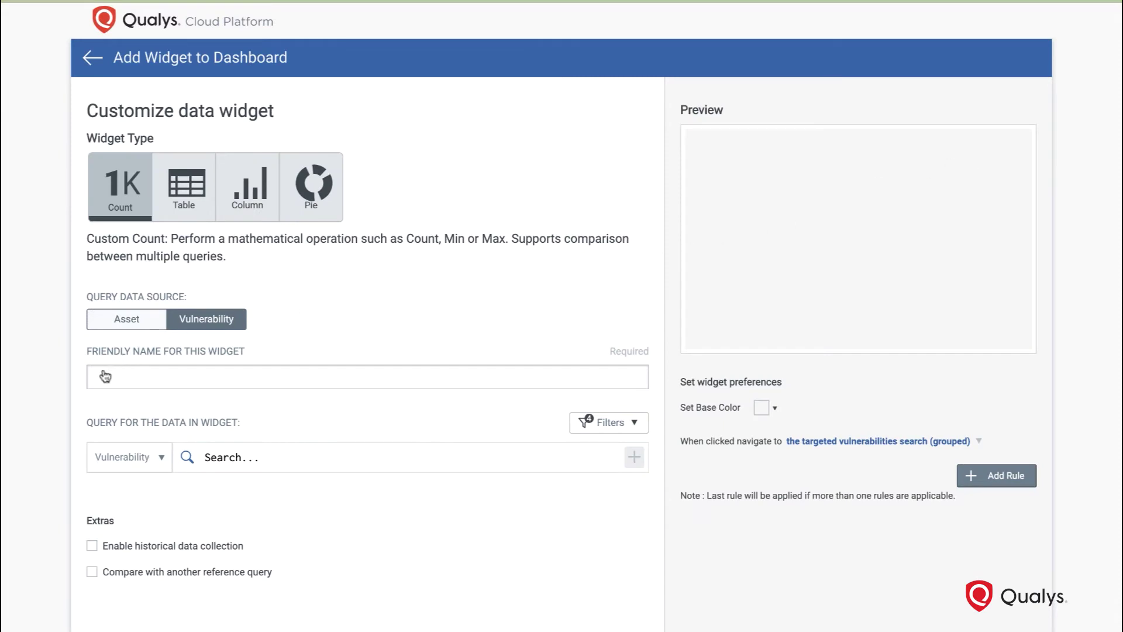
text(HIGH - 1st-Found < 30 Days)
key(Tab)
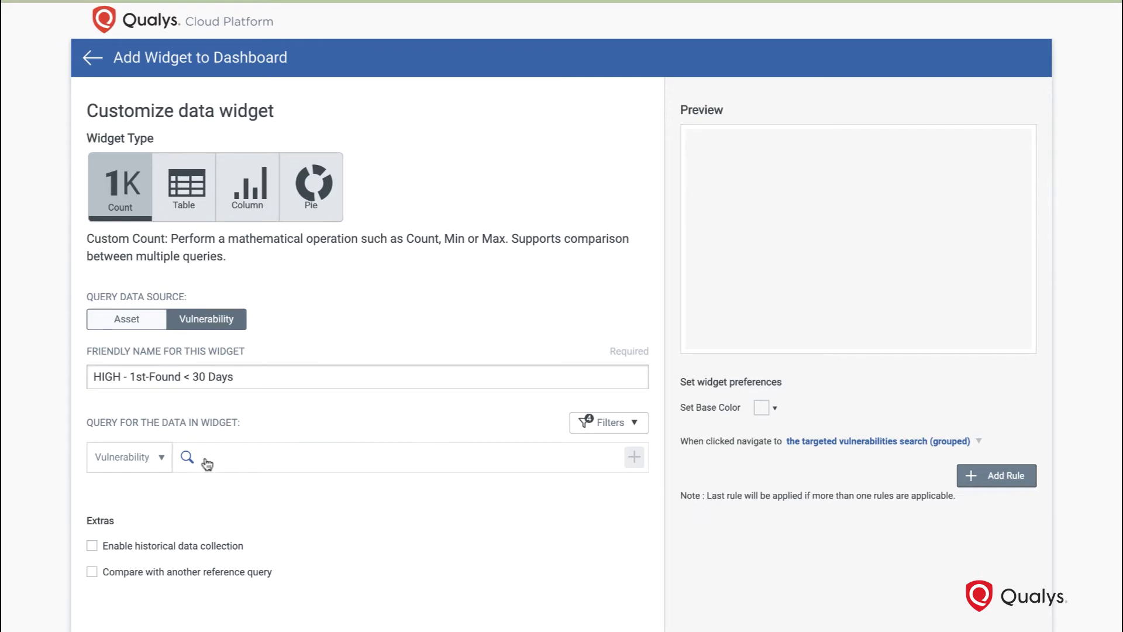
text(vulnerabilities.firstFound>now-30d and vulnerabilities.vulnerability.cvssInfo.baseScore:[7 .. 10])
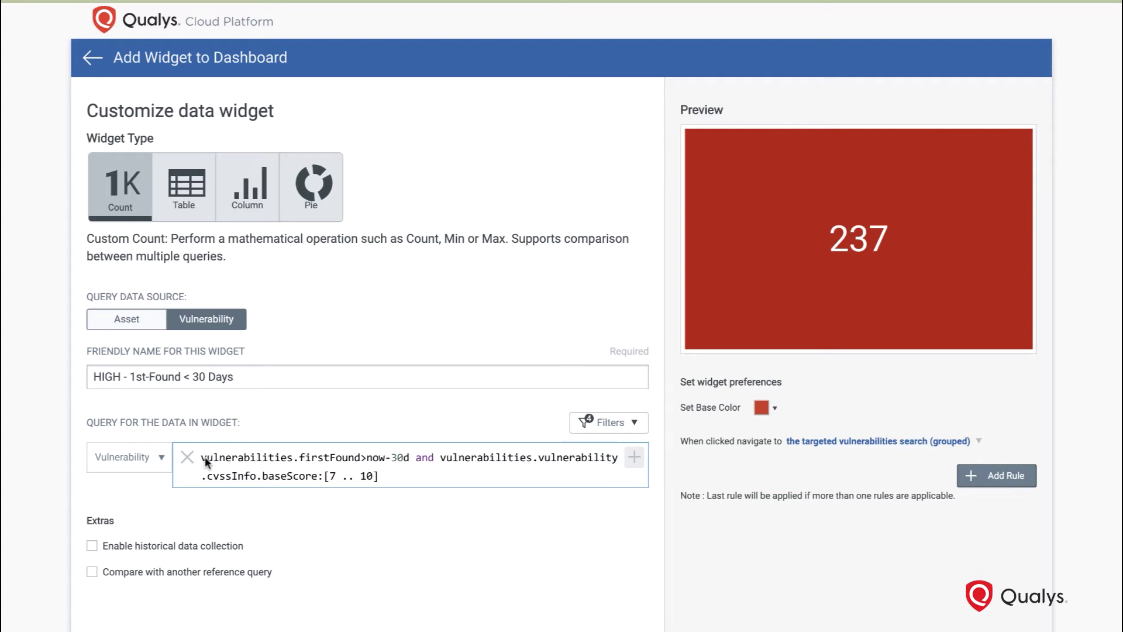
Step: Enable historical data collection for the widget, add it to the dashboard and view it there
click(93, 546)
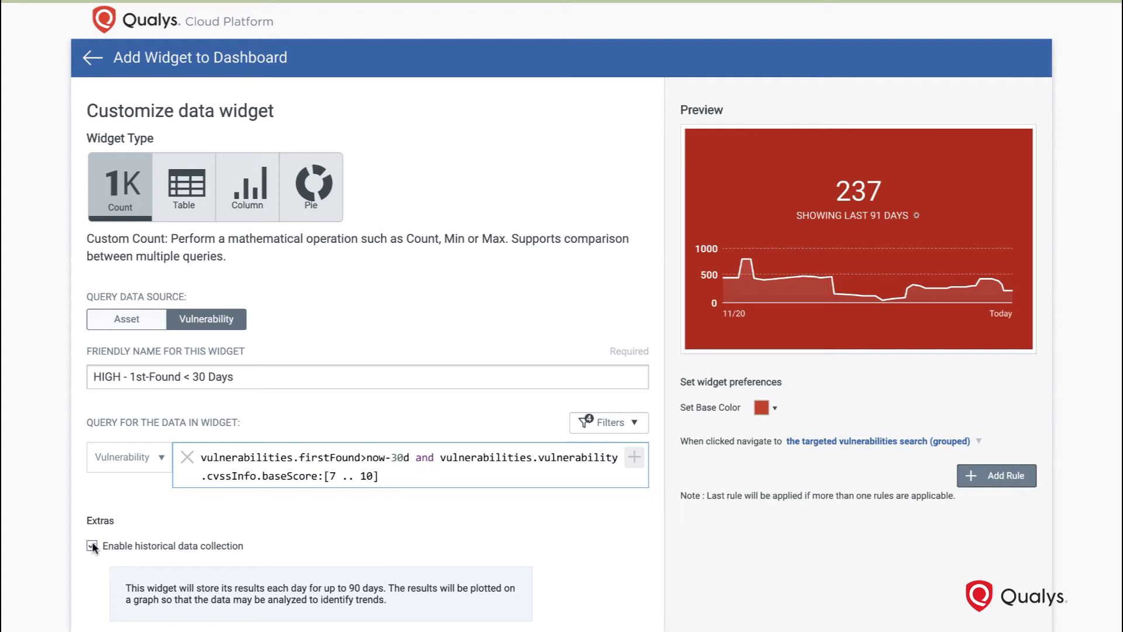
scroll(92, 526, down, 3)
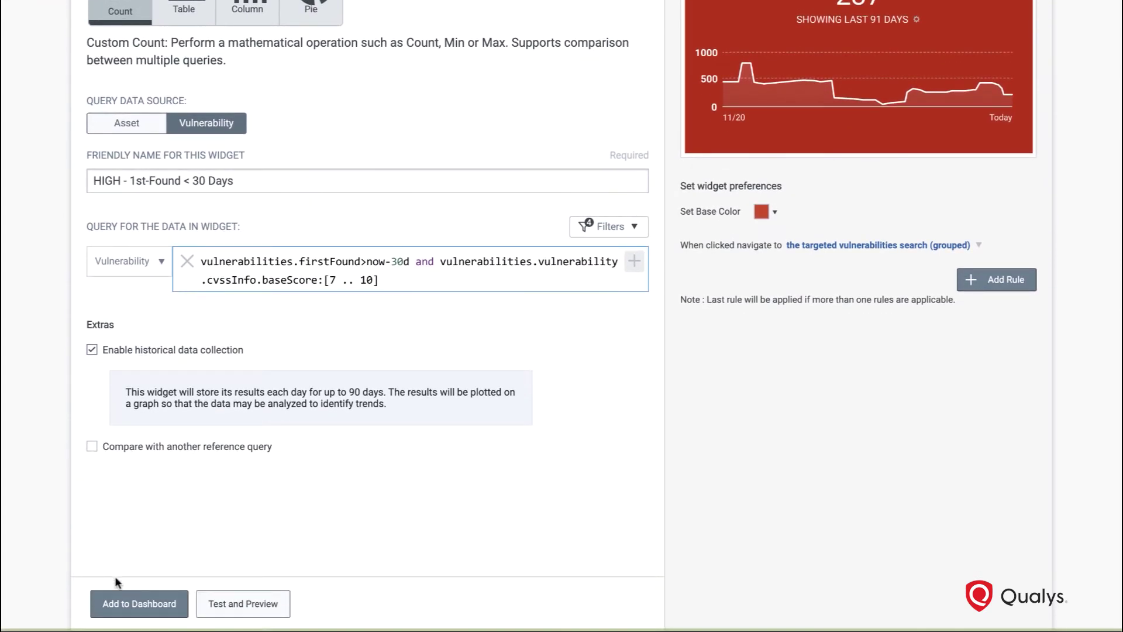
click(124, 604)
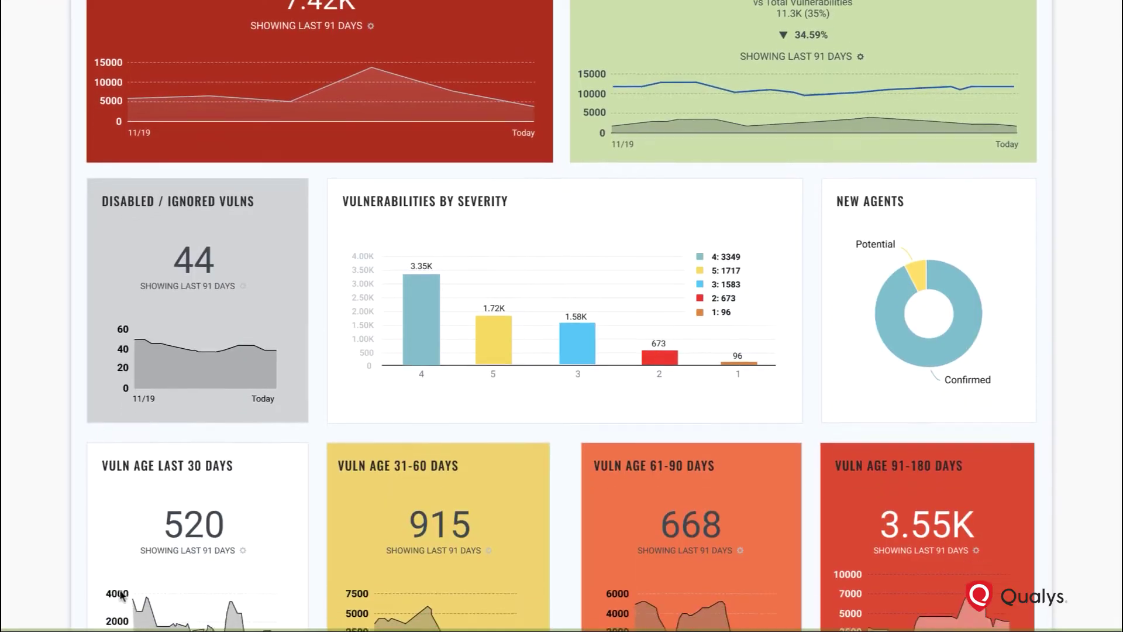
scroll(120, 594, down, 4)
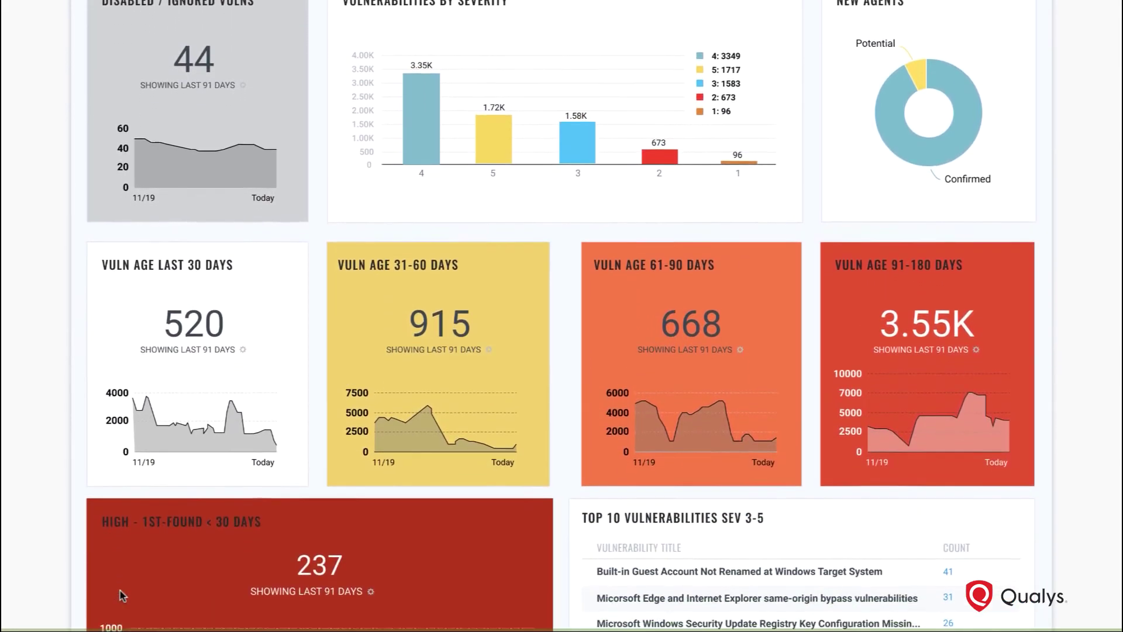
scroll(120, 593, down, 3)
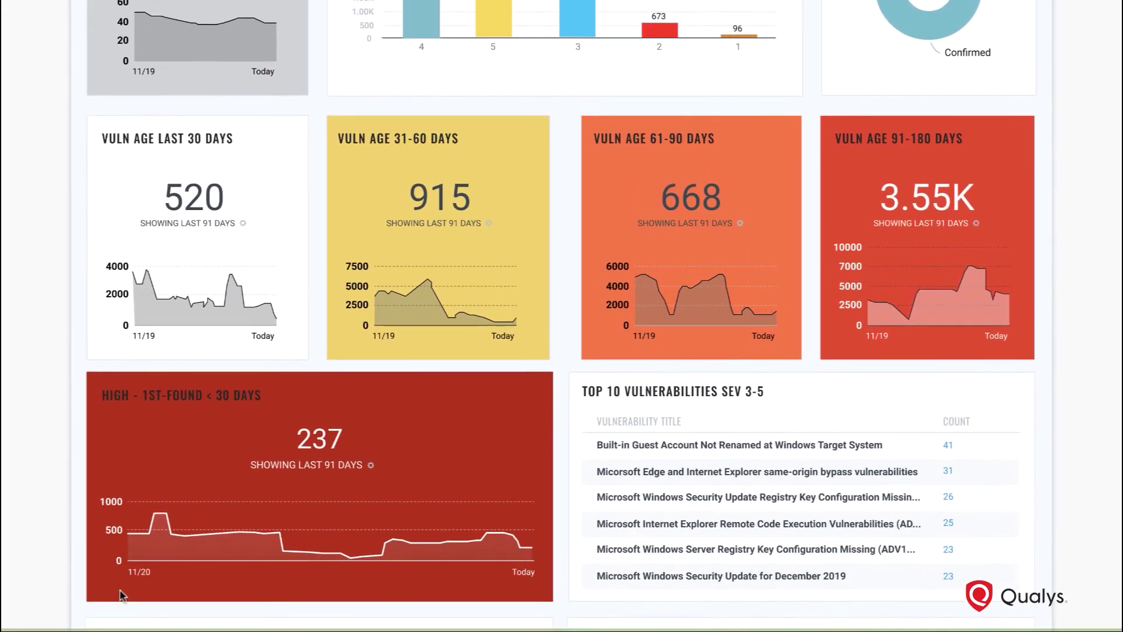
Step: Start another Count widget named MS-CryptoAPI "CurveBall" with the query vulnerabilities.vulnerability.cveIds:CVE-2020-0601
scroll(121, 594, up, 5)
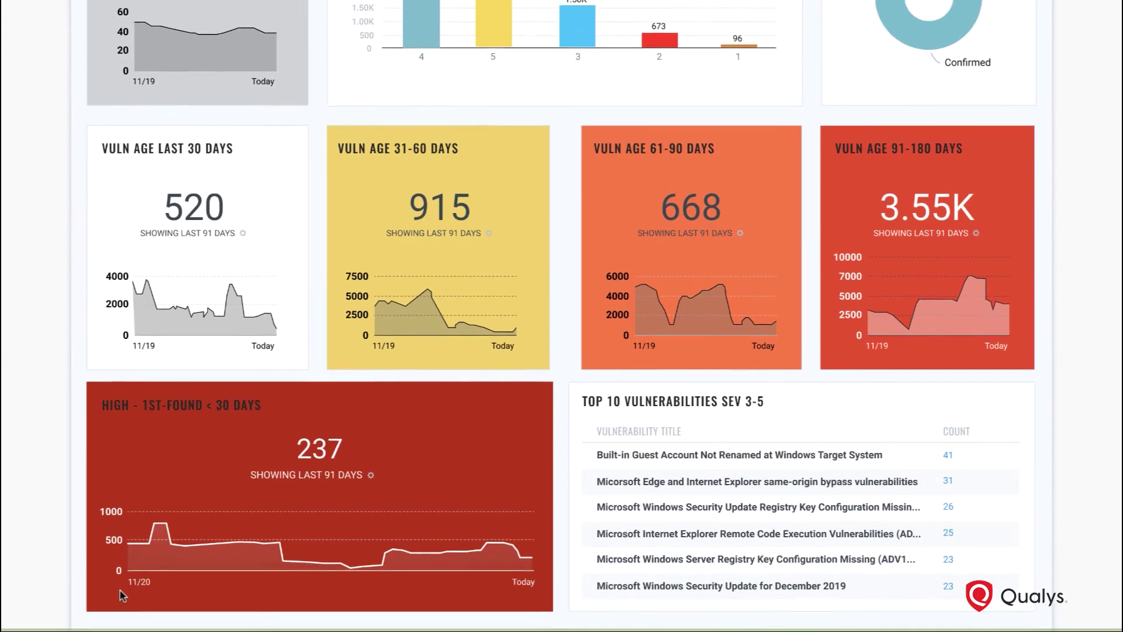
scroll(121, 594, up, 4)
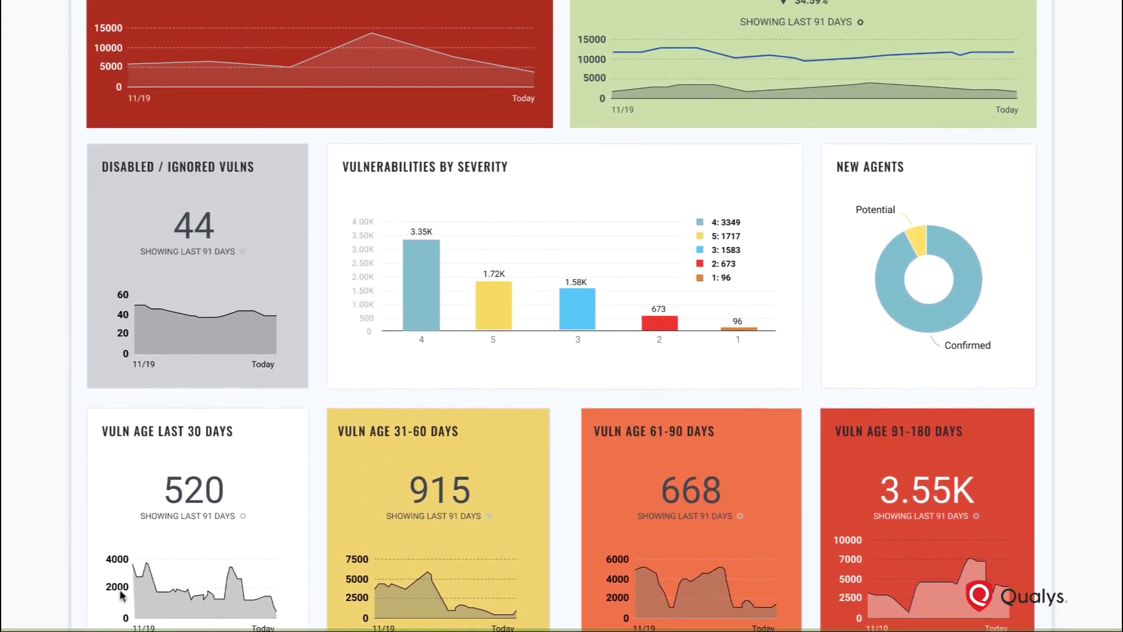
scroll(968, 228, up, 3)
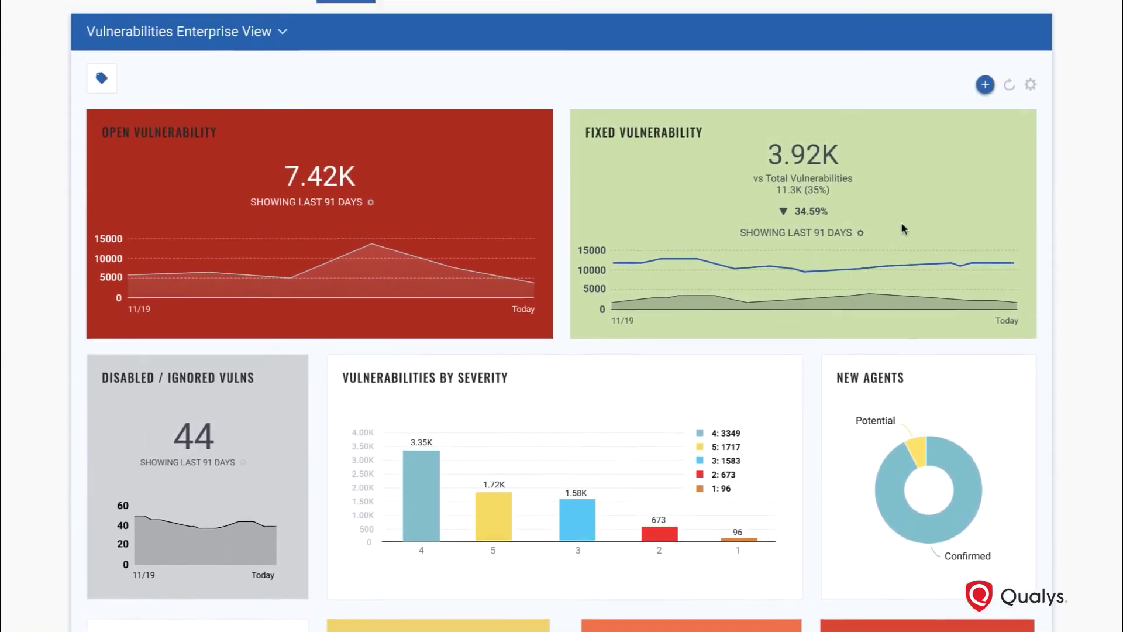
click(982, 143)
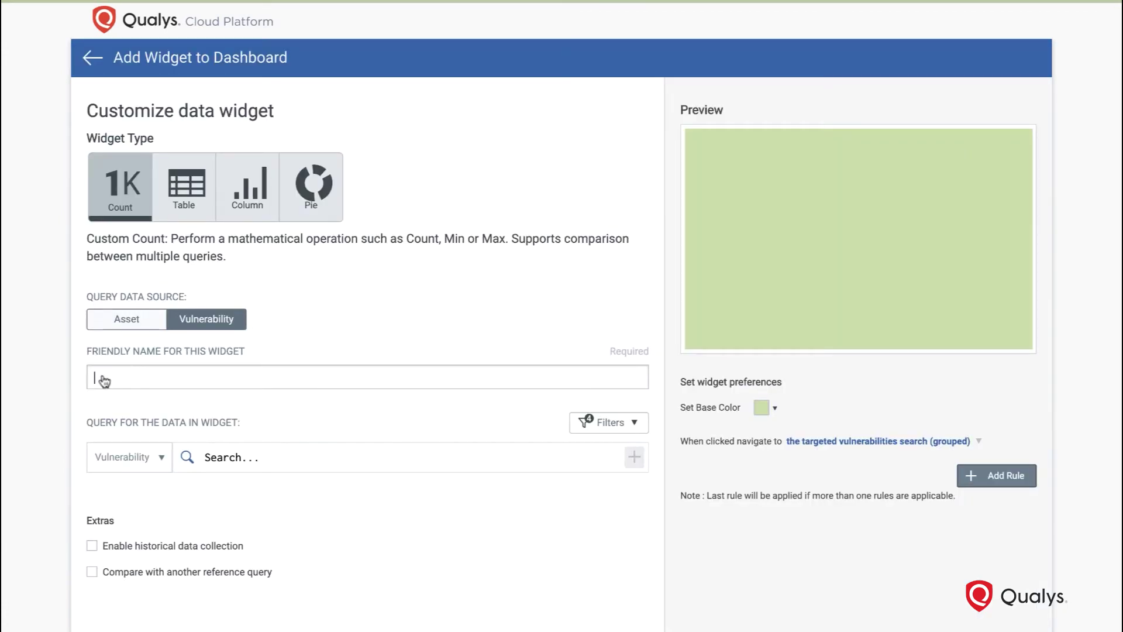
text(MS-CryptoAPI "CurveBall")
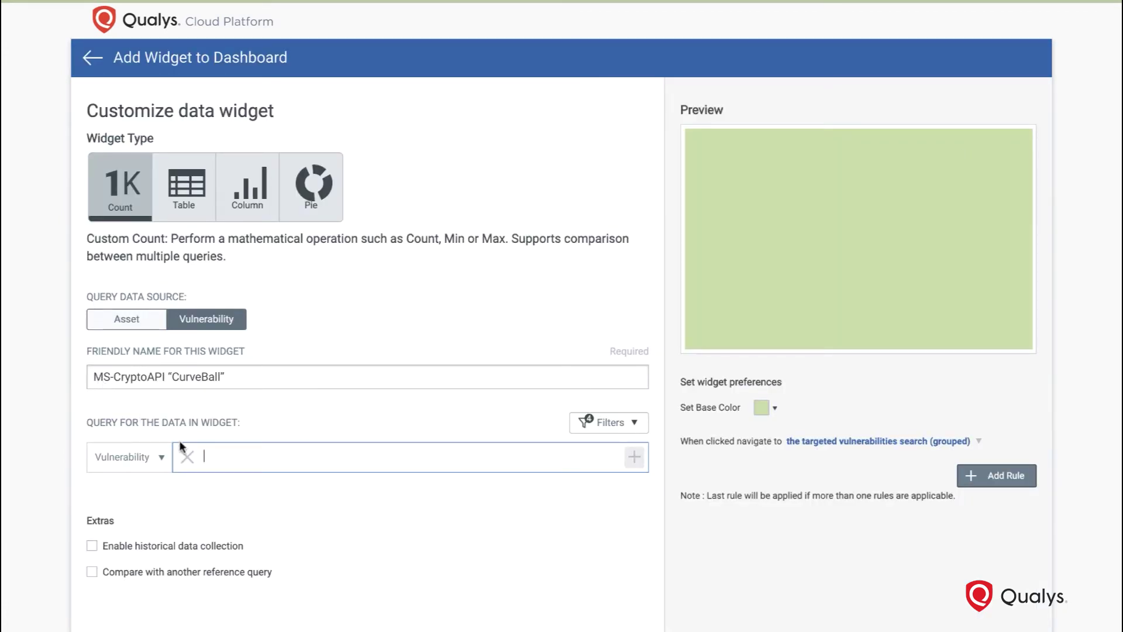
click(209, 459)
text(vulnerabilities.)
text(vulnerability.cveIds:CVE-2020-0601)
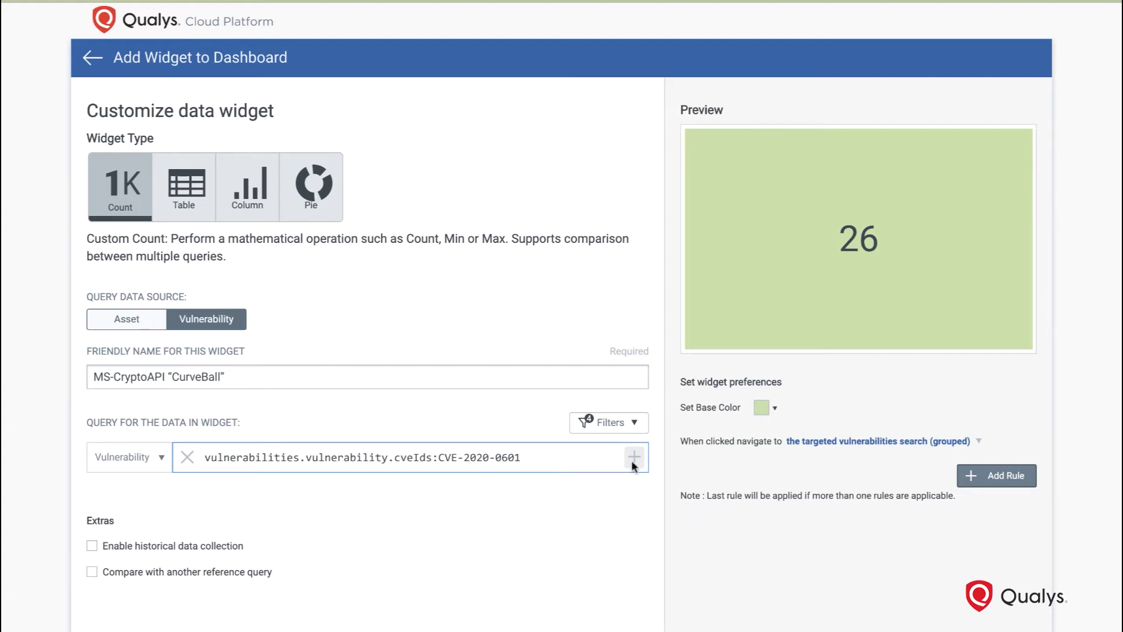
Step: Add a rule that highlights the CurveBall widget in yellow when the value is greater than 10
click(995, 482)
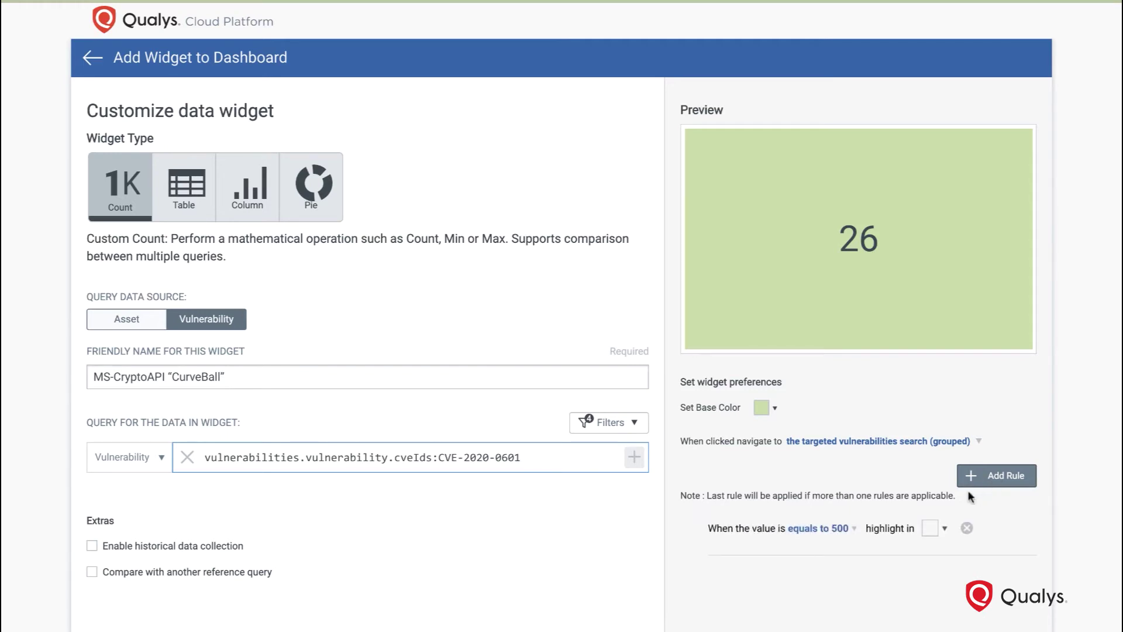
click(930, 529)
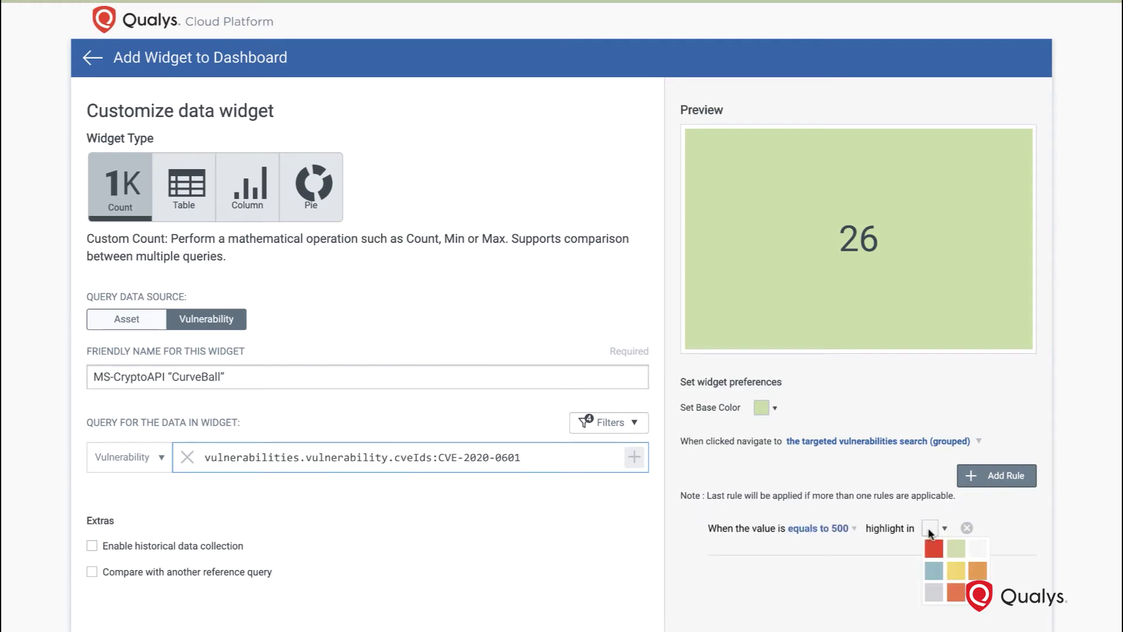
click(951, 569)
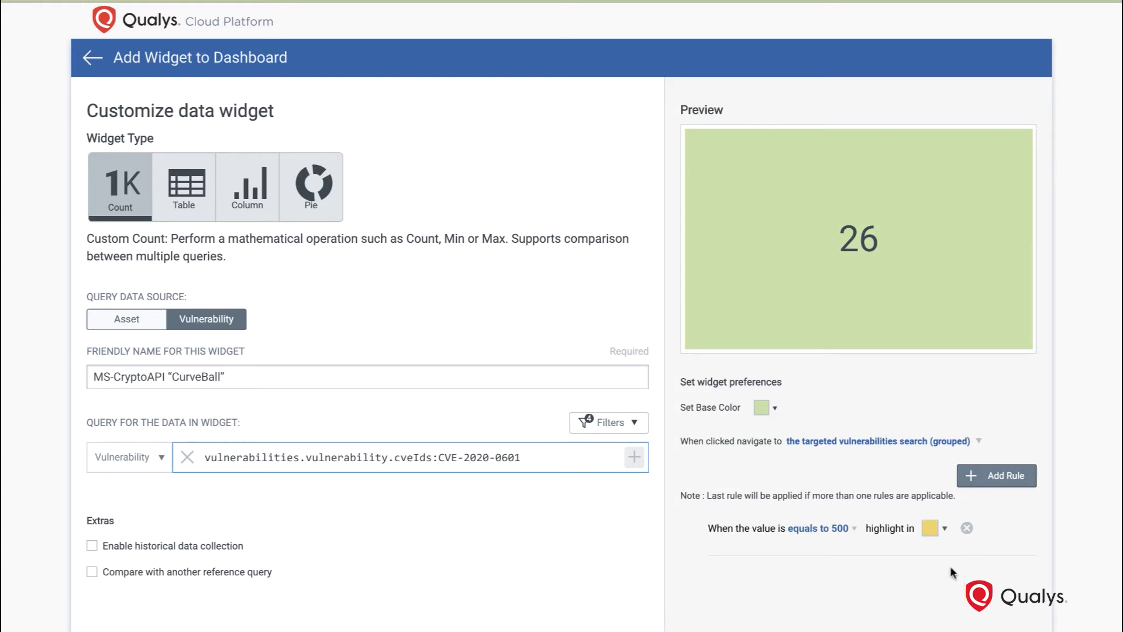
click(853, 530)
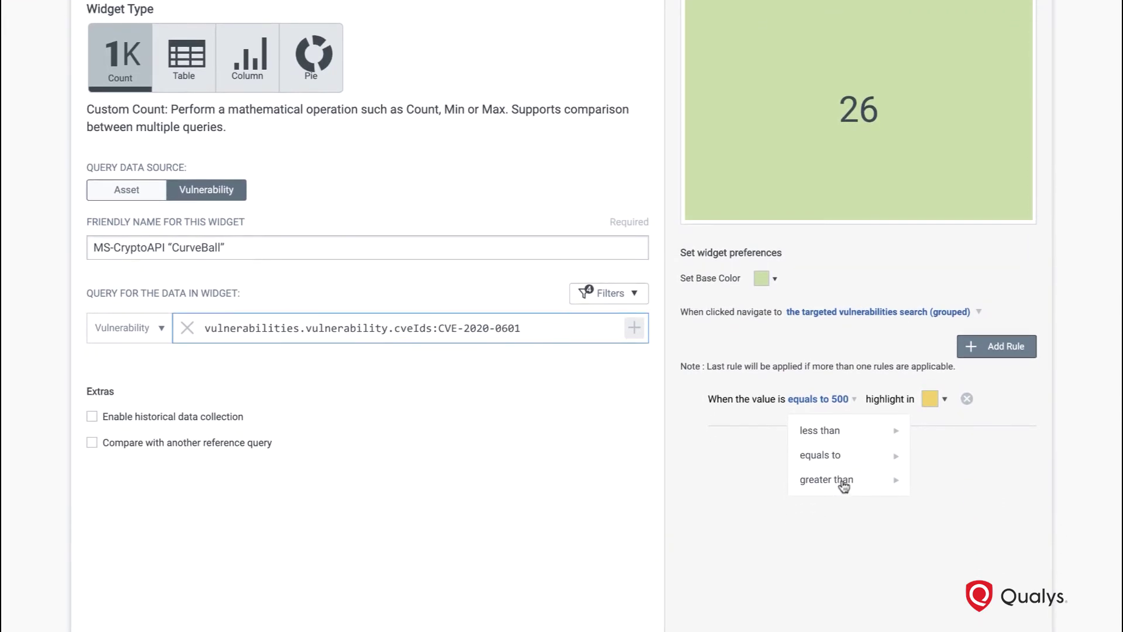
mouse_move(841, 530)
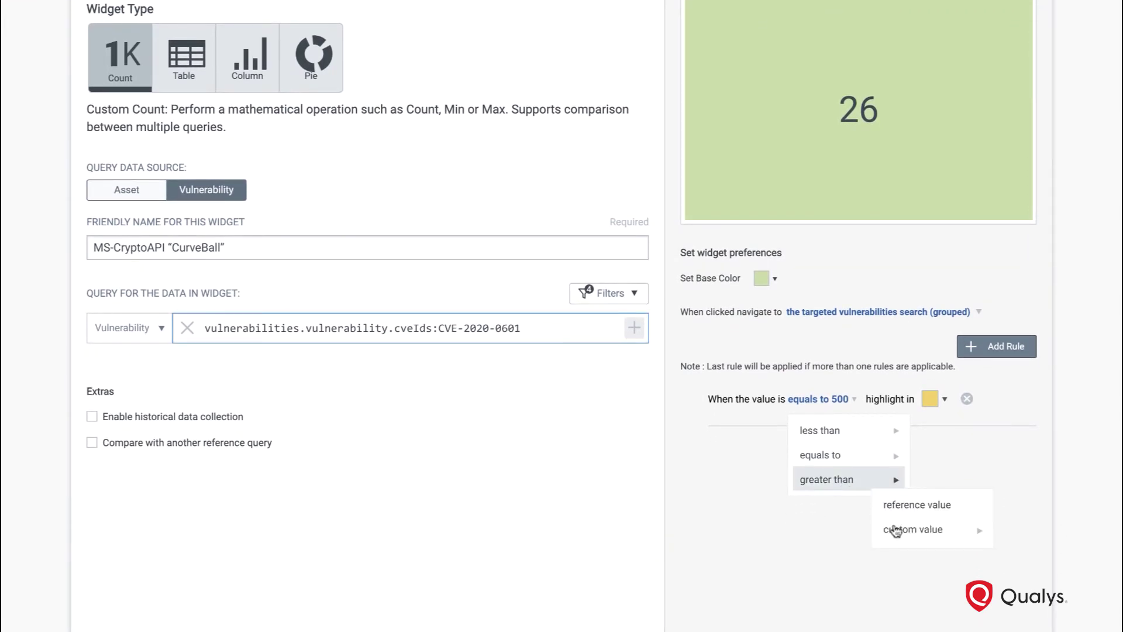
mouse_move(898, 527)
double_click(928, 556)
text(10)
key(Return)
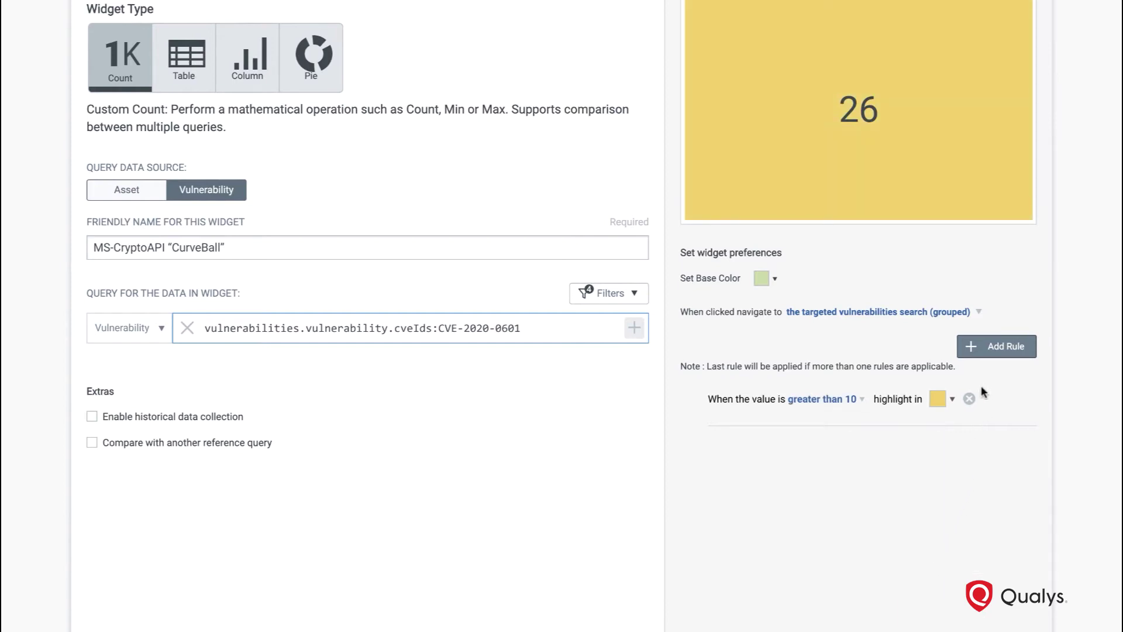
Step: Add a second rule that highlights the widget in orange when the value is greater than 25
click(989, 352)
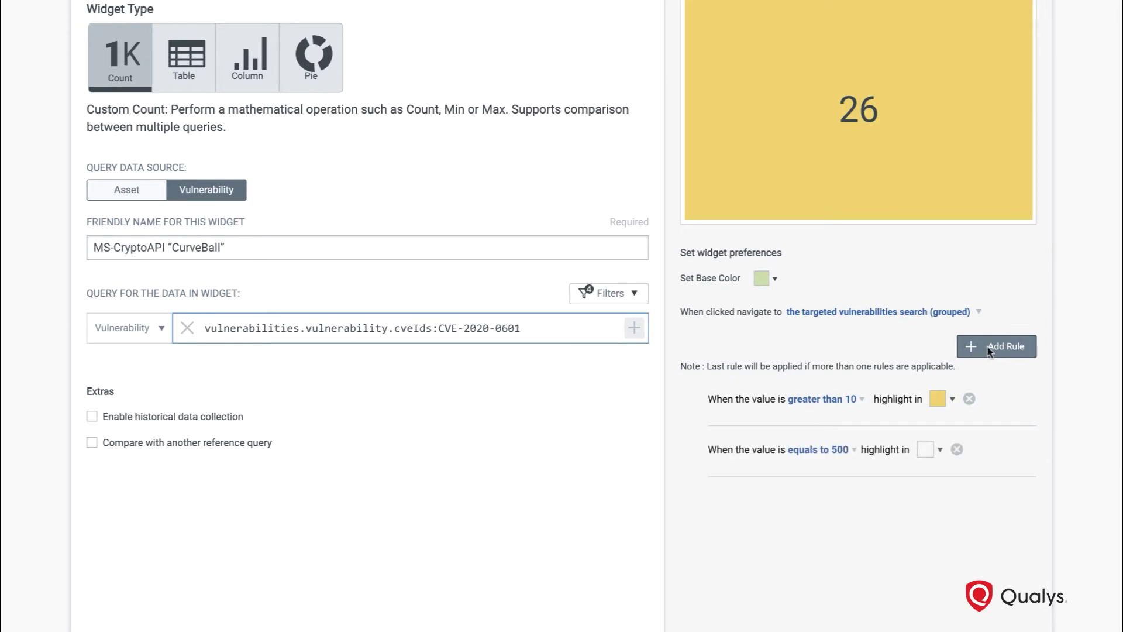
click(928, 448)
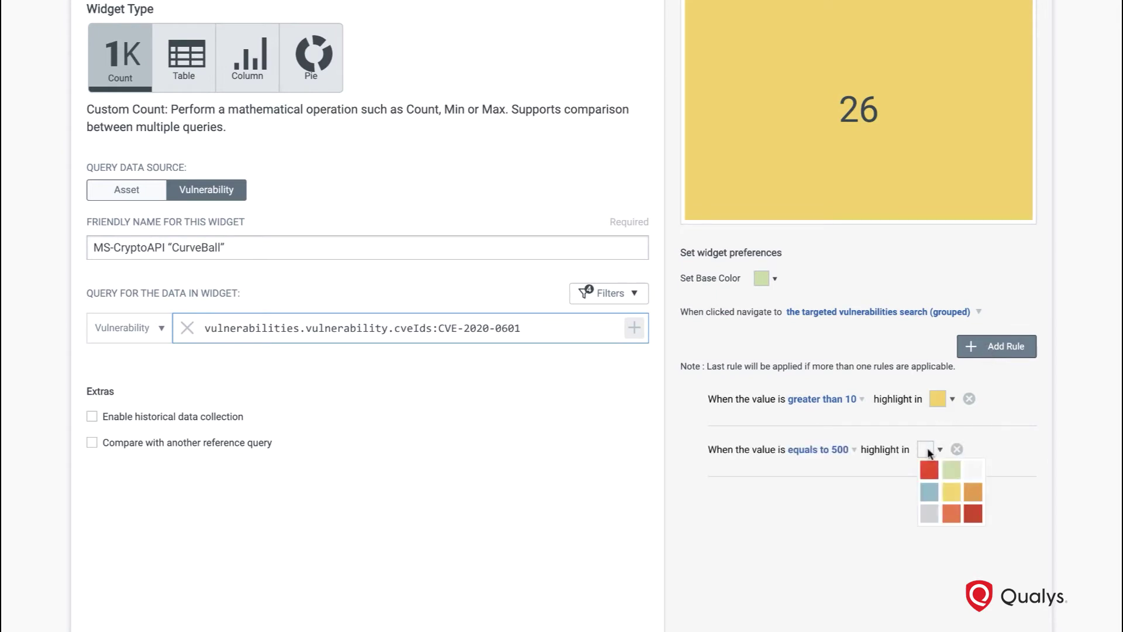
click(951, 513)
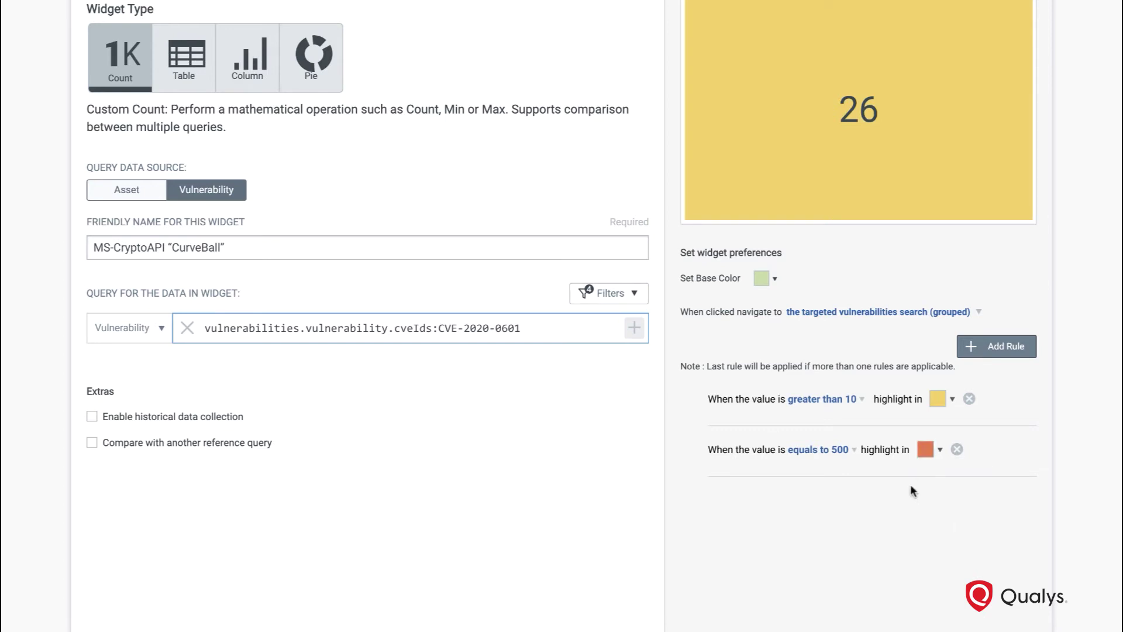
click(856, 451)
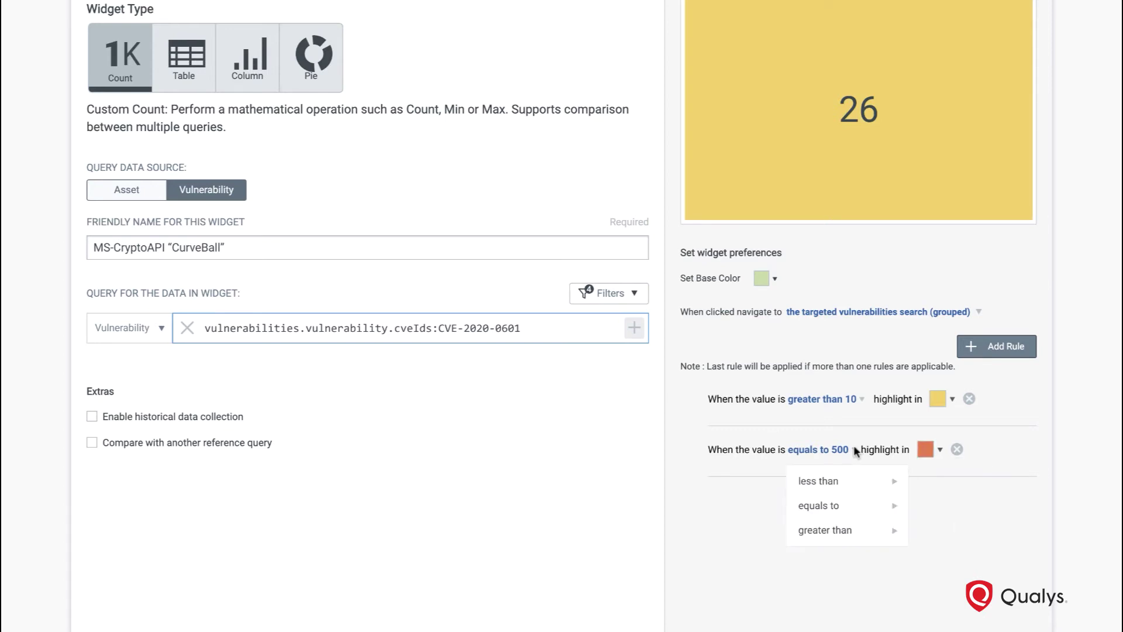
mouse_move(844, 530)
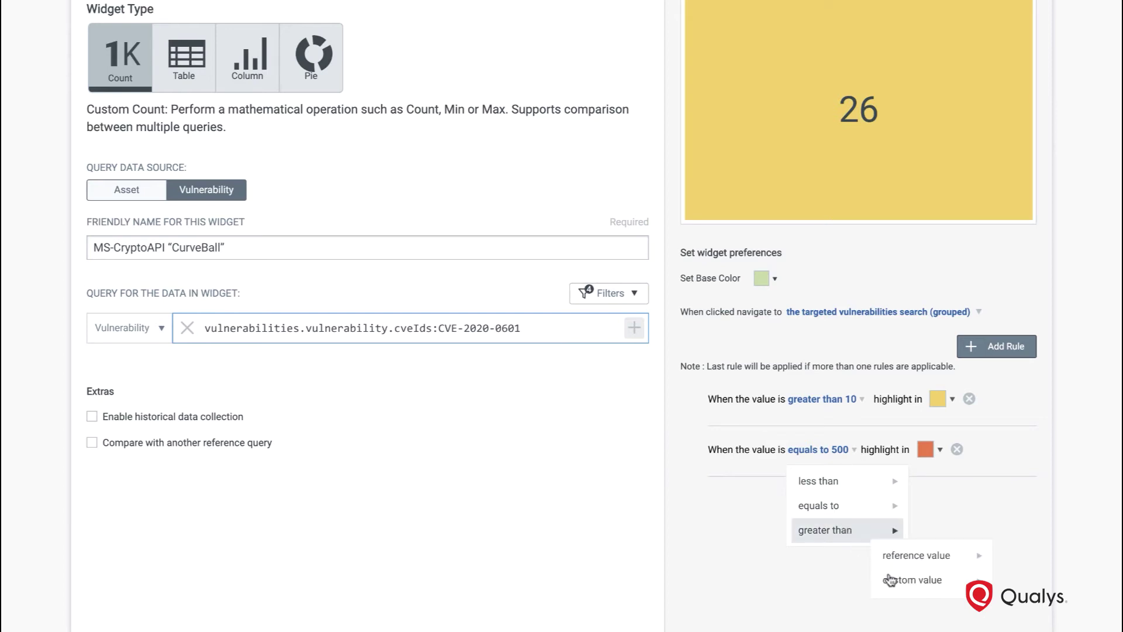
mouse_move(890, 580)
key(BackSpace)
text(25)
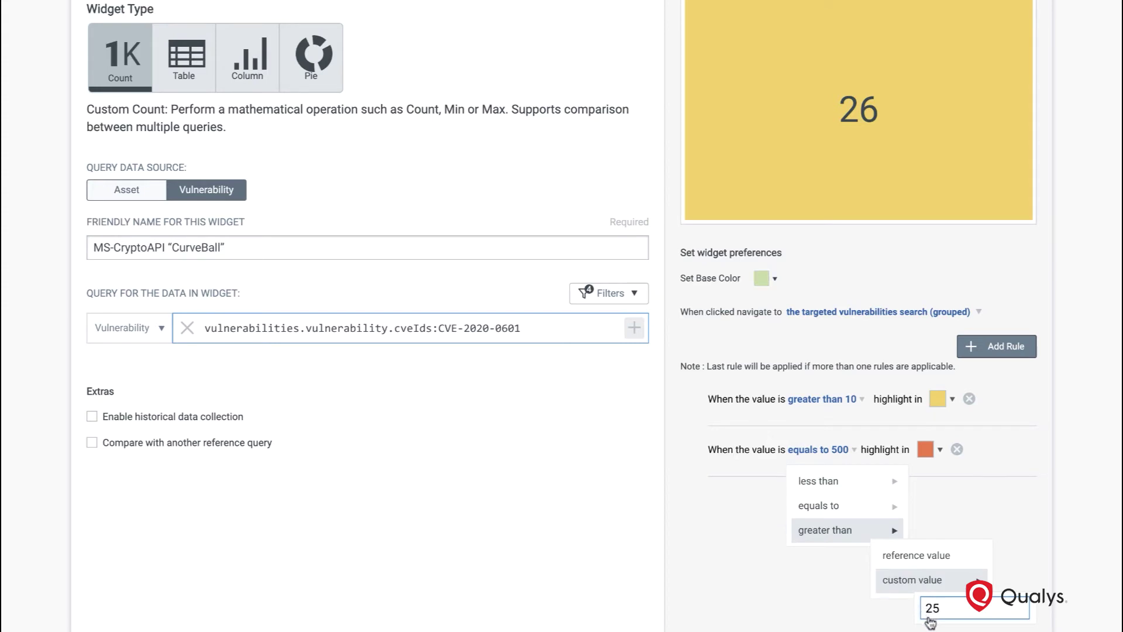
key(Return)
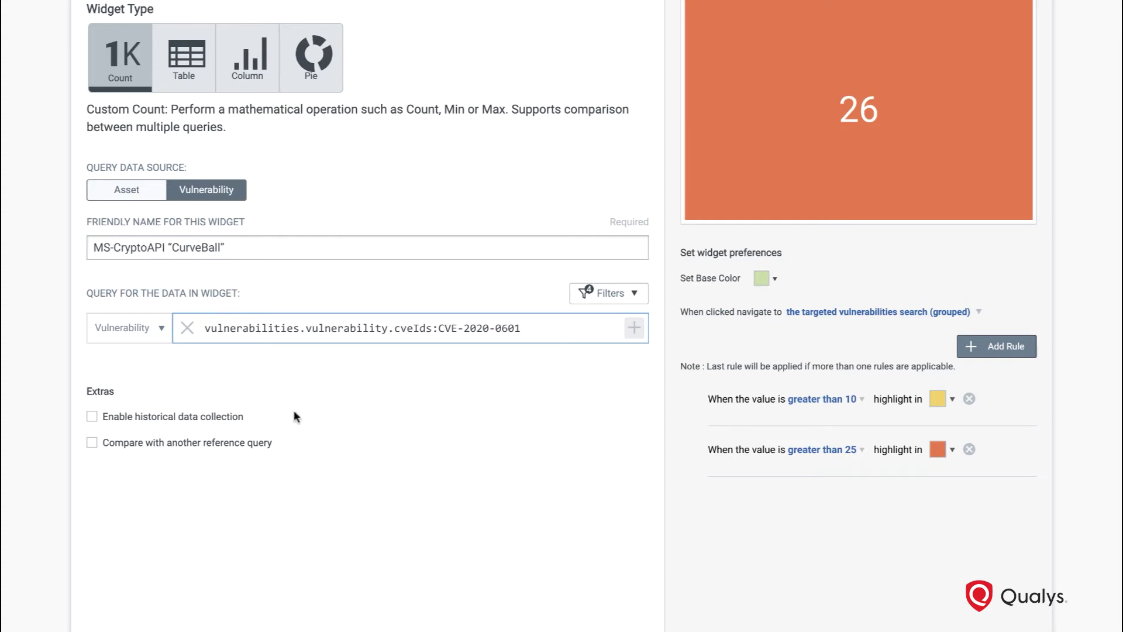
Step: Enable historical data collection for the CurveBall widget, add it to the dashboard and view it there
click(92, 416)
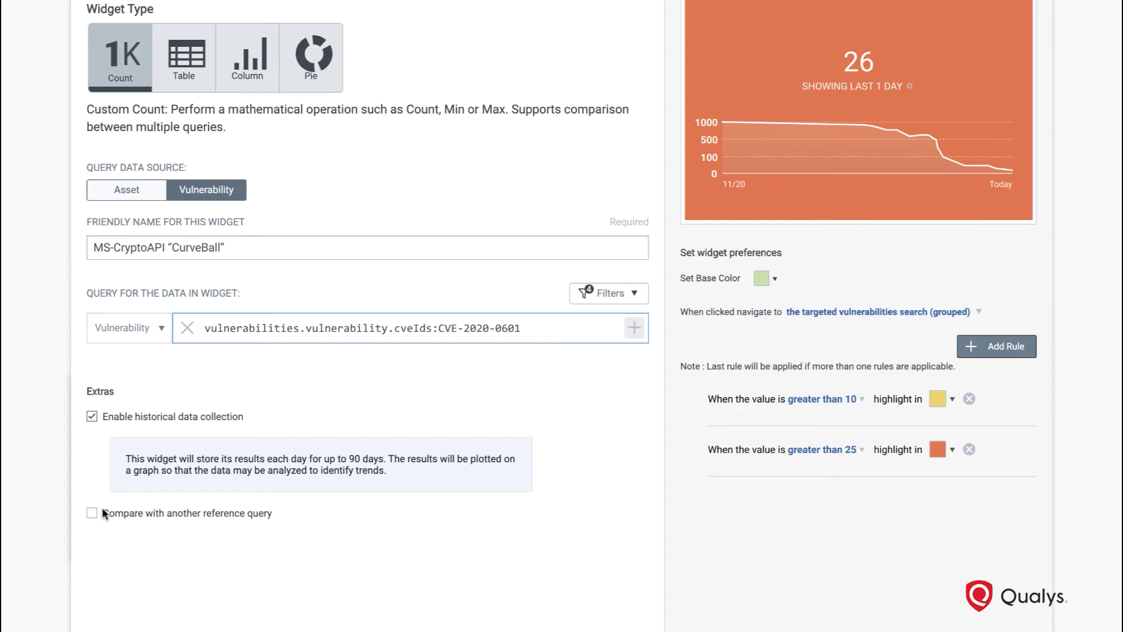
scroll(119, 563, down, 1)
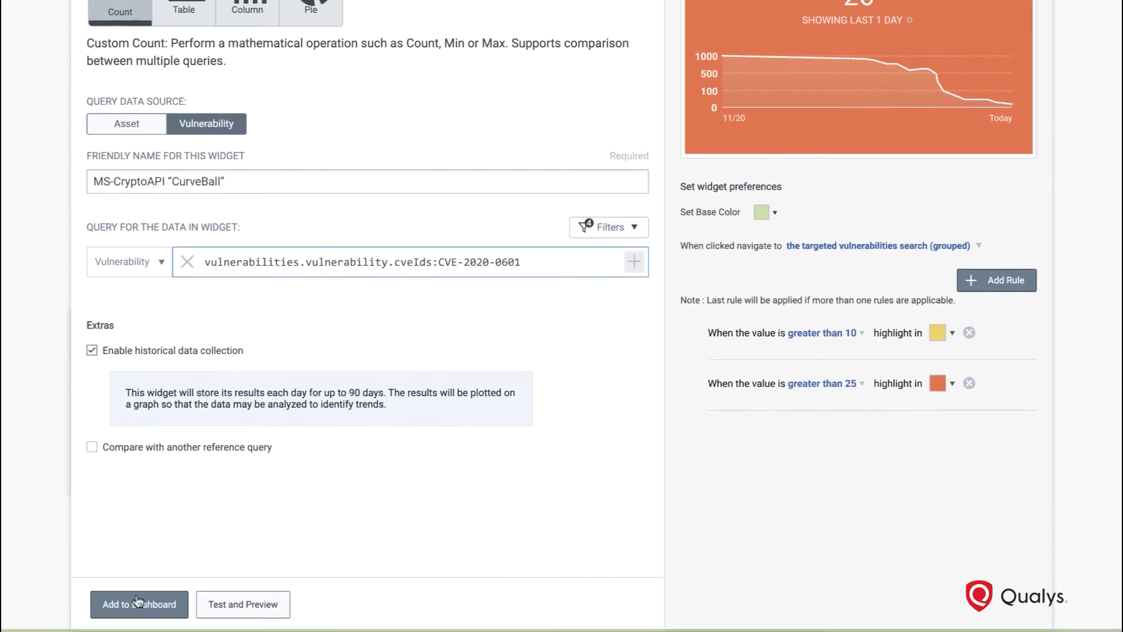
click(137, 603)
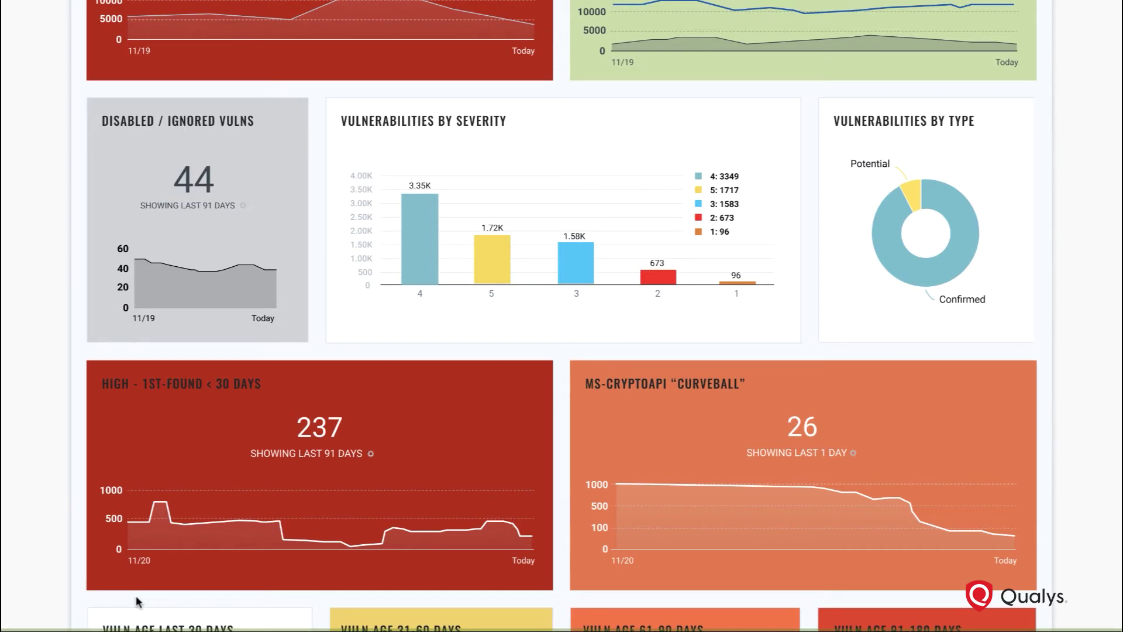
scroll(136, 595, up, 2)
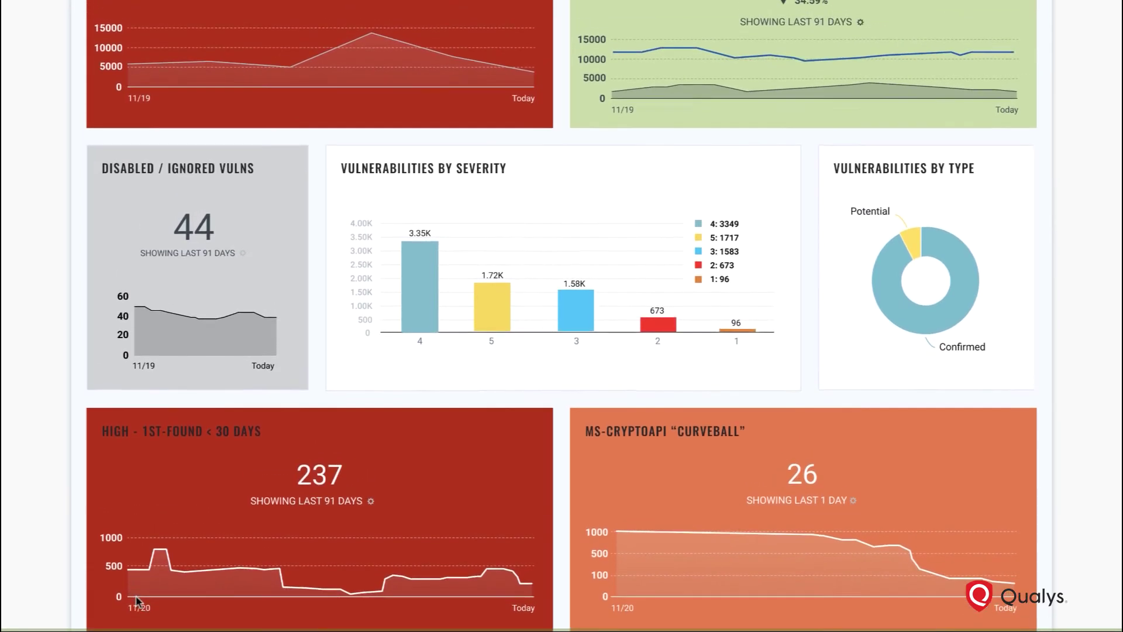
scroll(136, 600, up, 3)
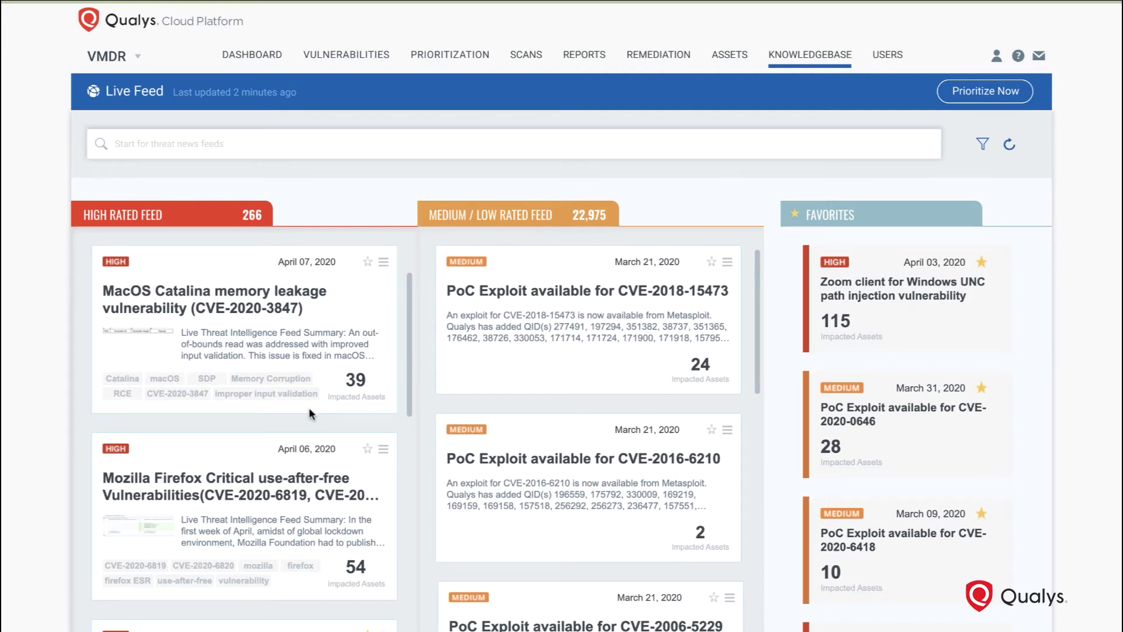
Step: Examine the high rated and medium/low rated threat entries in the Live Feed
scroll(310, 409, down, 3)
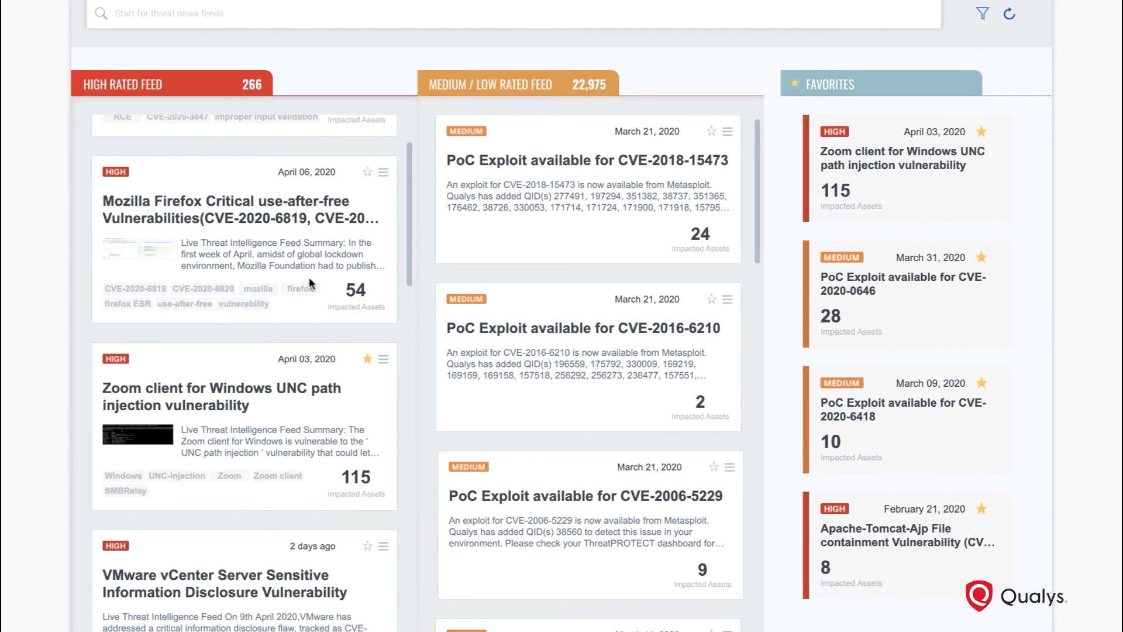
scroll(310, 280, up, 3)
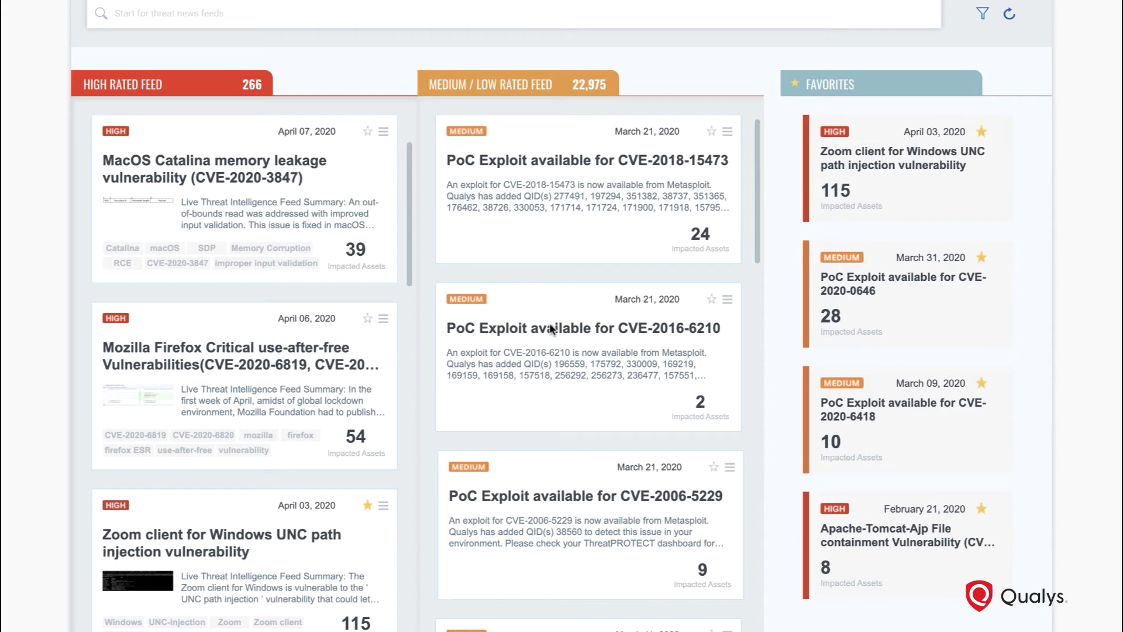
scroll(550, 329, down, 3)
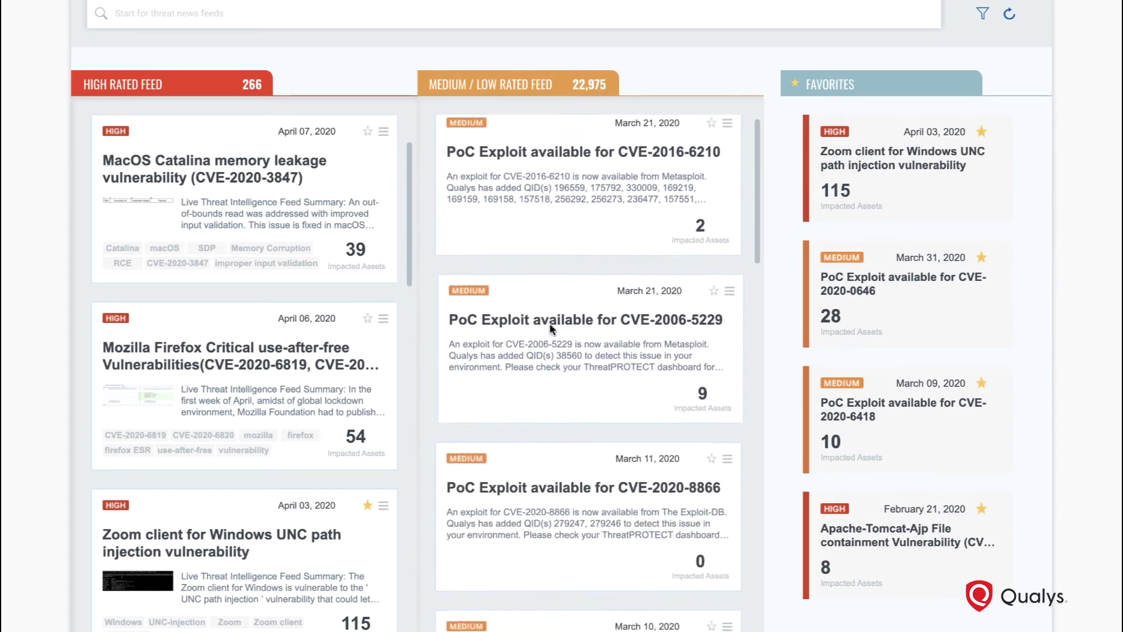
scroll(550, 327, up, 2)
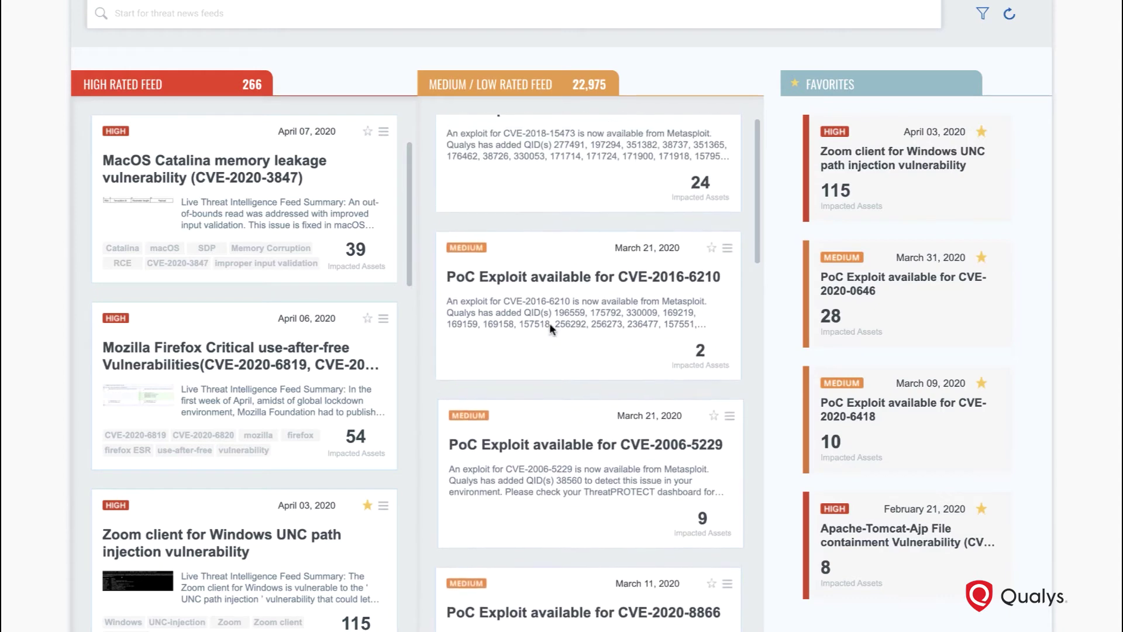
scroll(550, 329, up, 1)
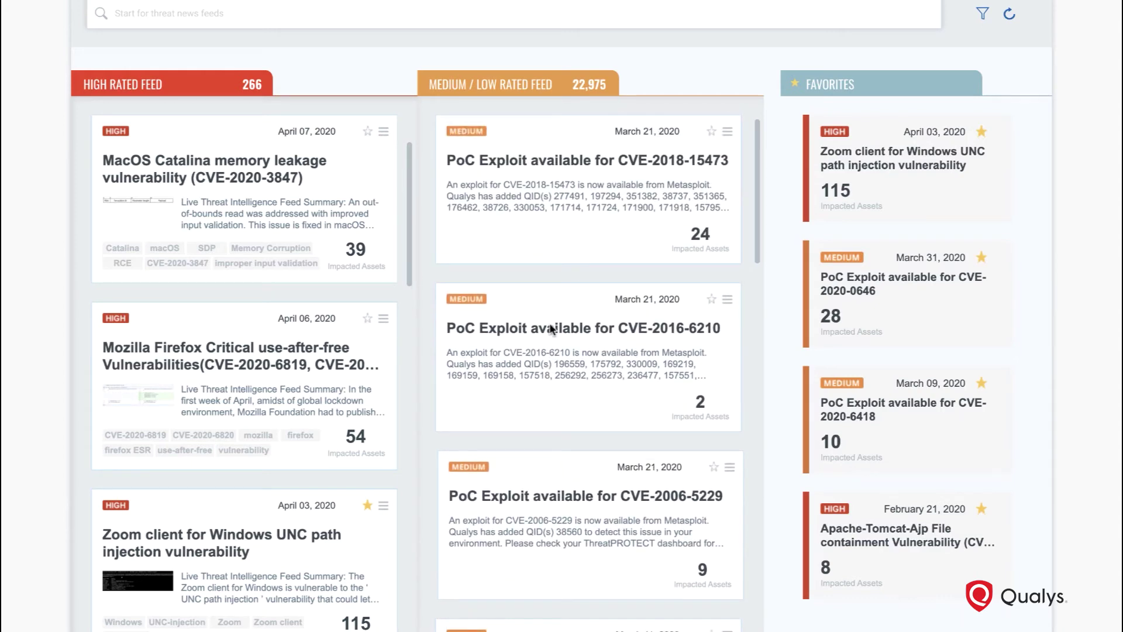
scroll(515, 271, up, 3)
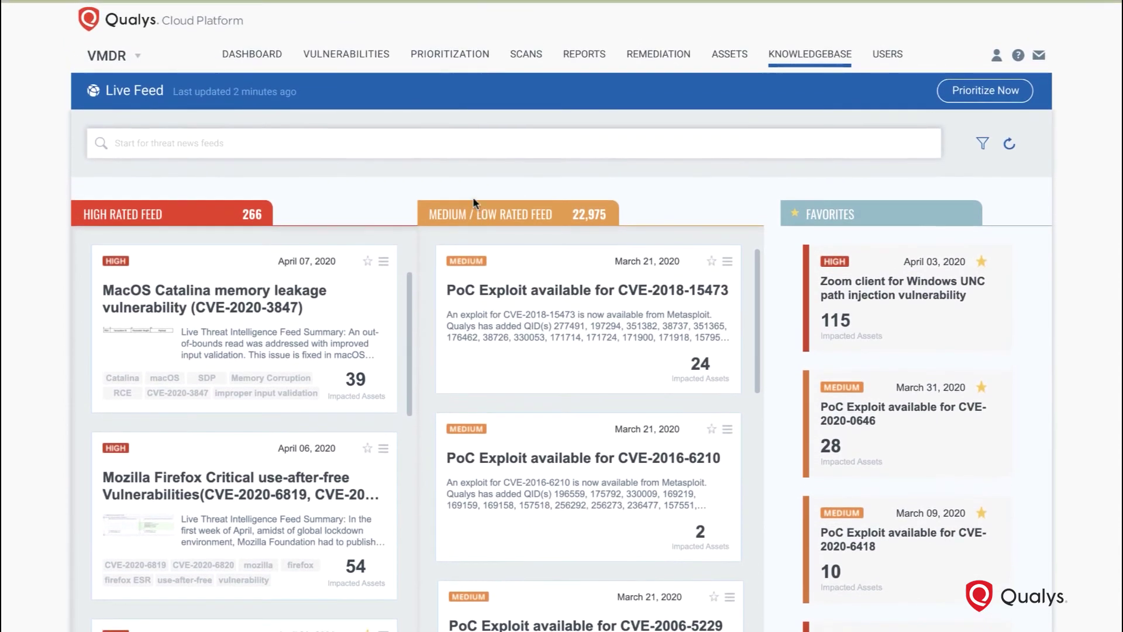
Step: Open VMDR Prioritization and choose the Remote Endpoints asset tag as its scope
click(446, 56)
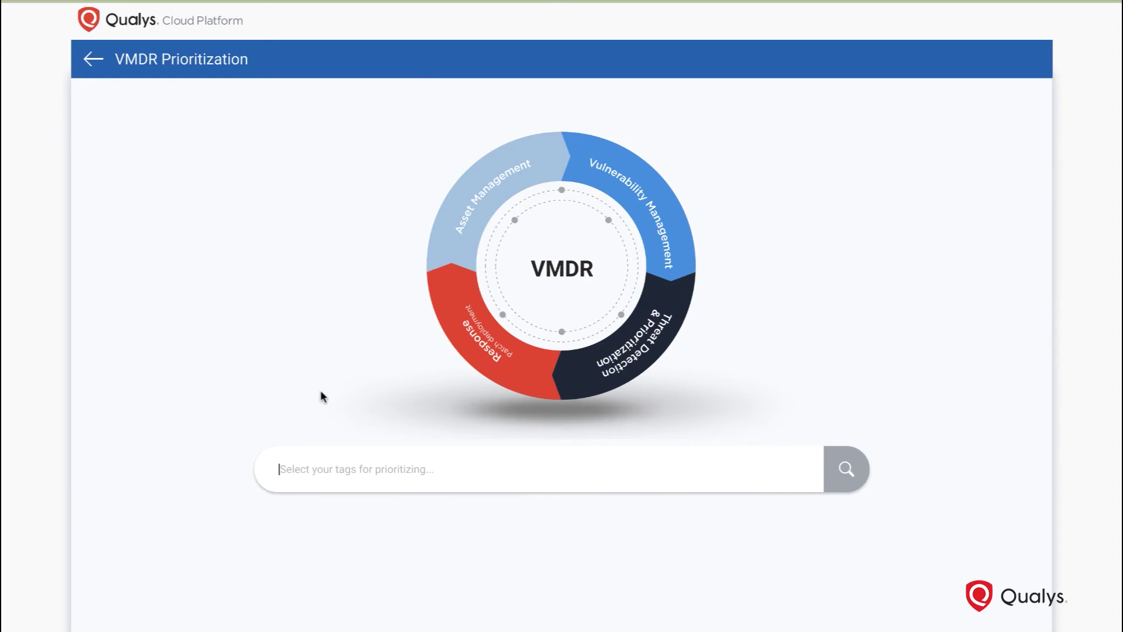
click(285, 475)
text(Rem)
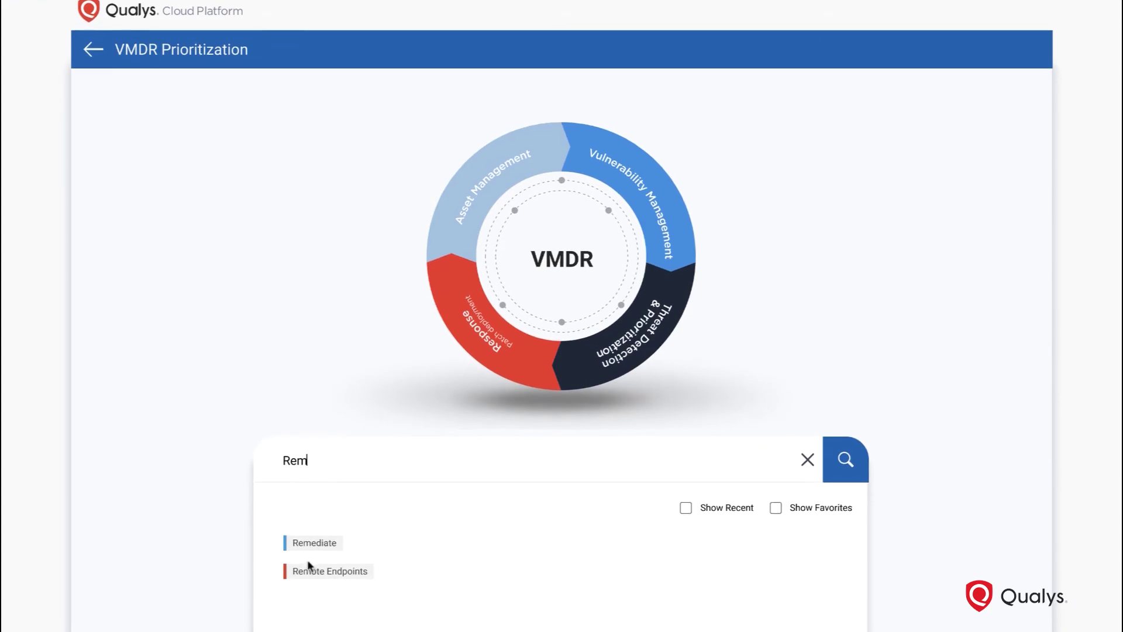
click(313, 582)
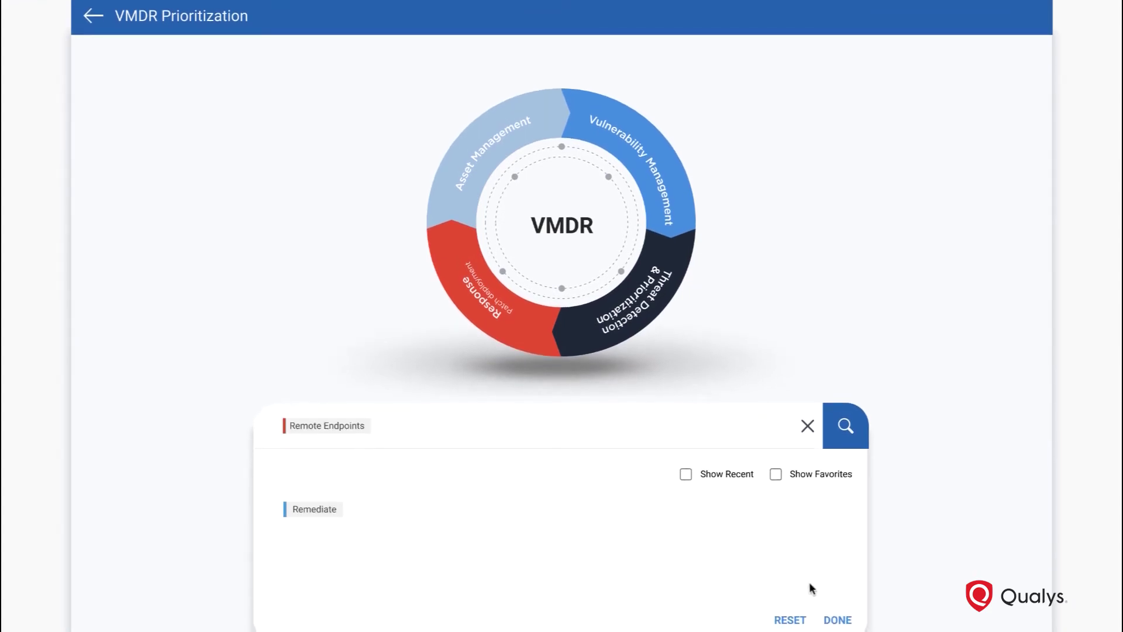
click(838, 620)
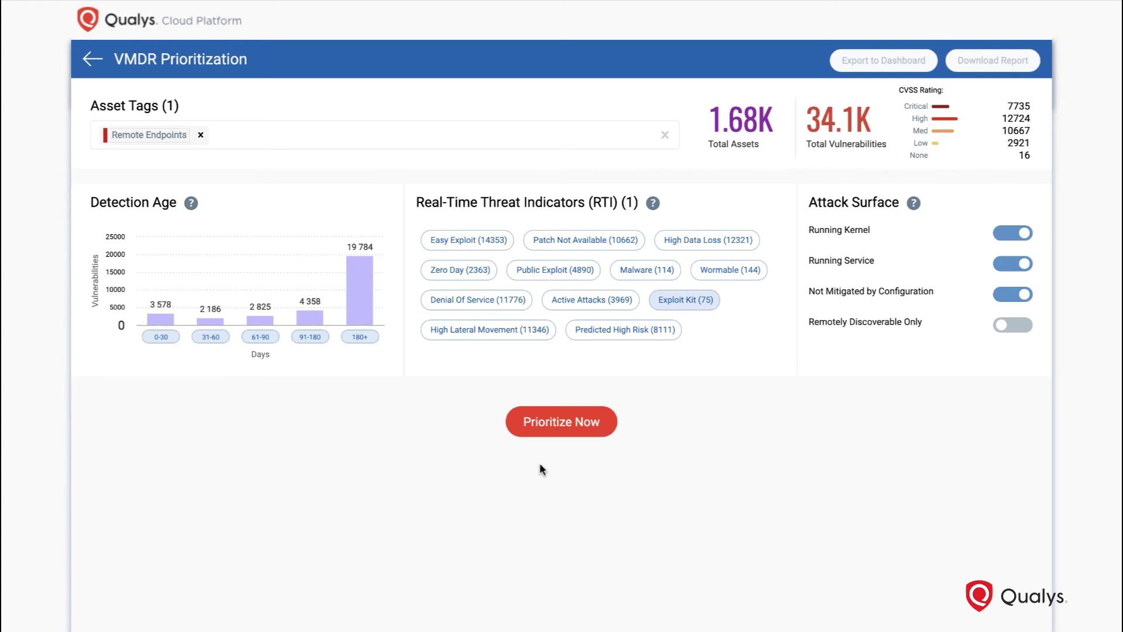
Step: Prioritize the Remote Endpoints vulnerabilities by the Exploit Kit threat indicator and review the resulting vulnerability list
click(554, 427)
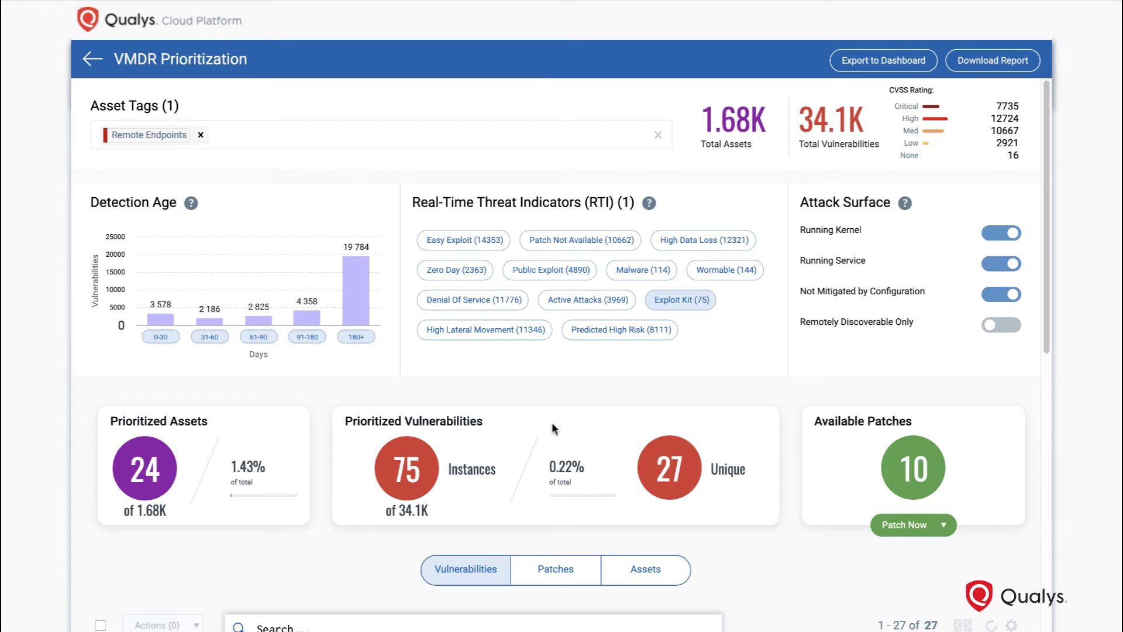
scroll(552, 423, down, 3)
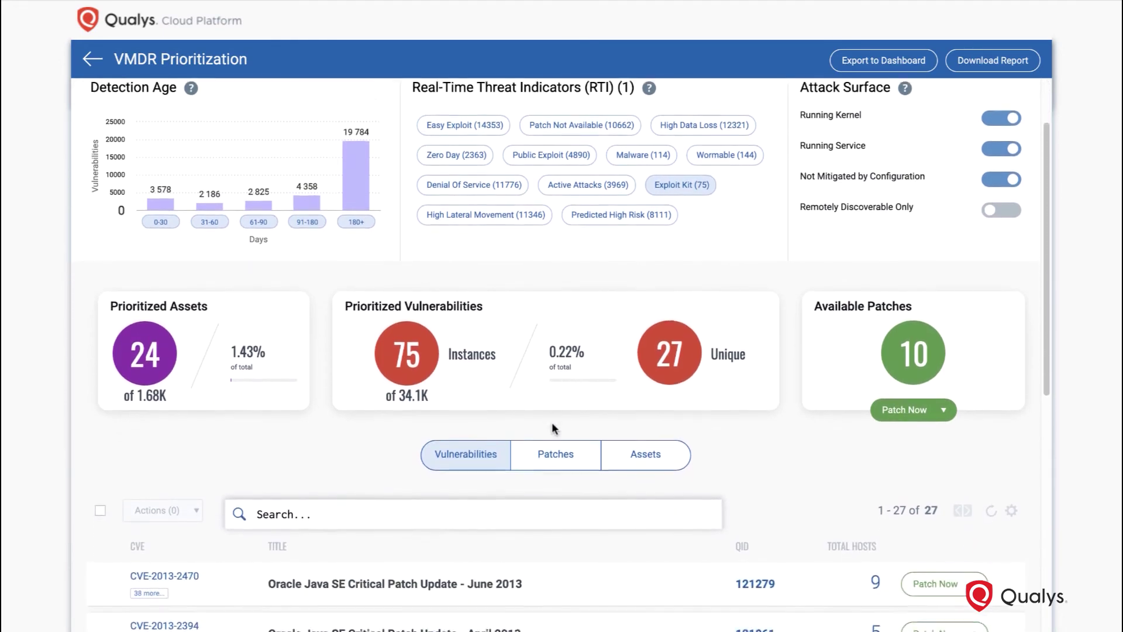
scroll(553, 427, down, 2)
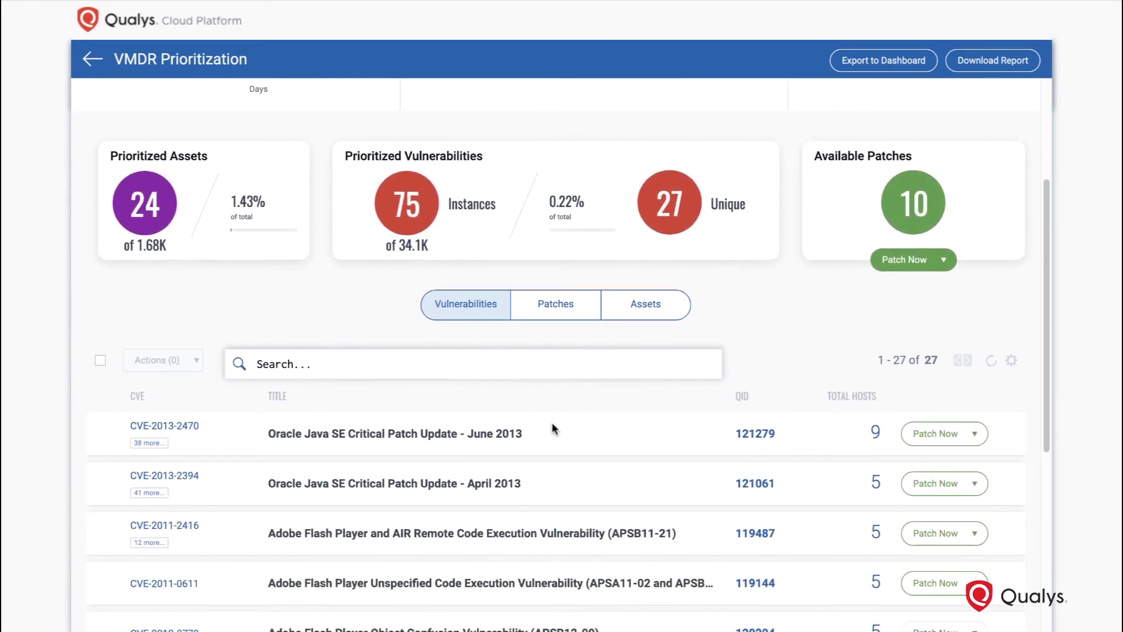
scroll(552, 424, up, 4)
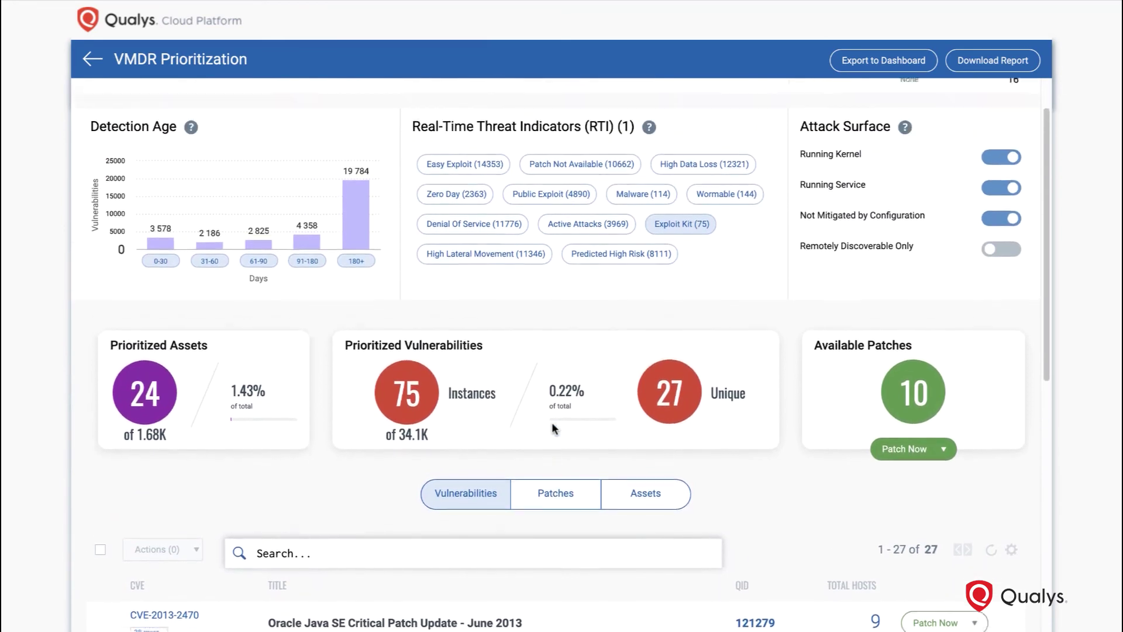
scroll(554, 428, up, 1)
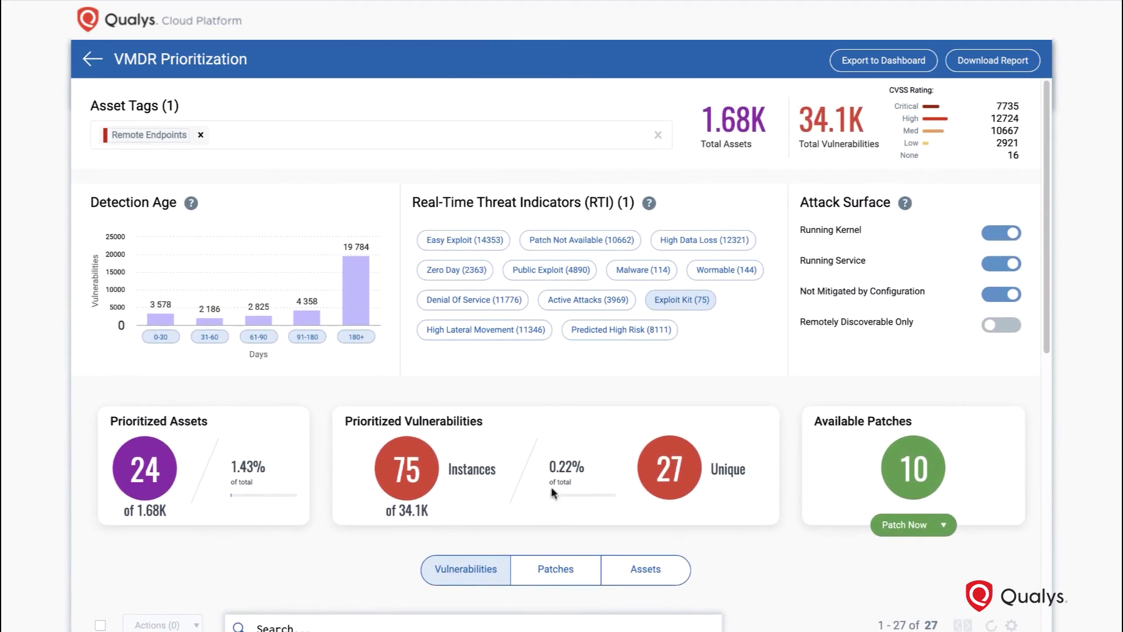
Step: Show the patches available for the prioritized vulnerabilities and look through the patch list
click(552, 567)
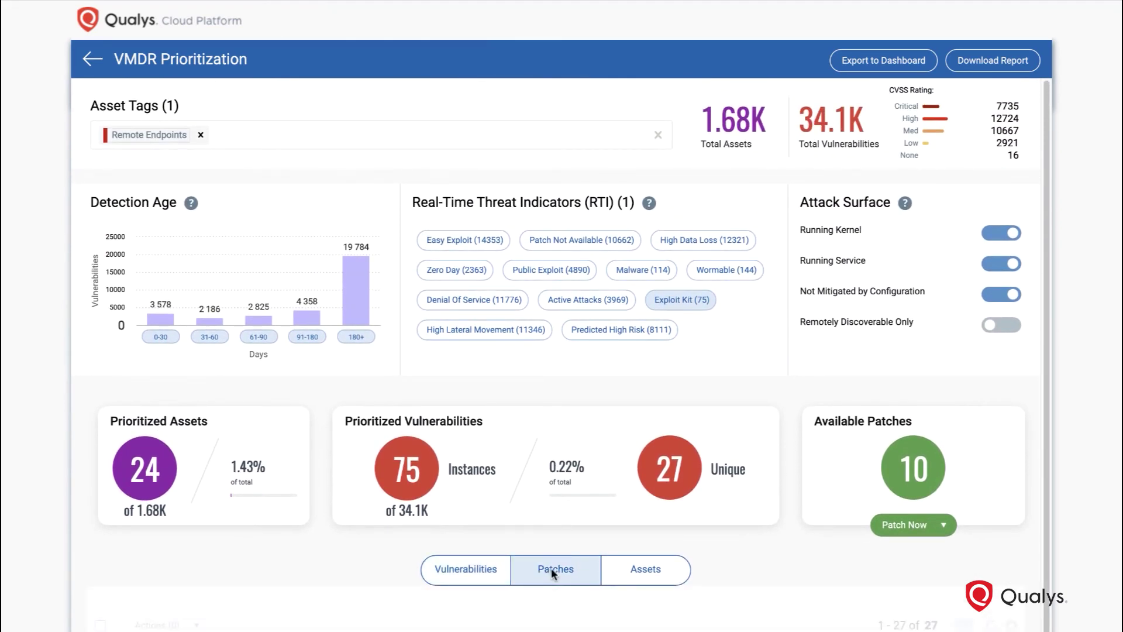
scroll(551, 567, down, 3)
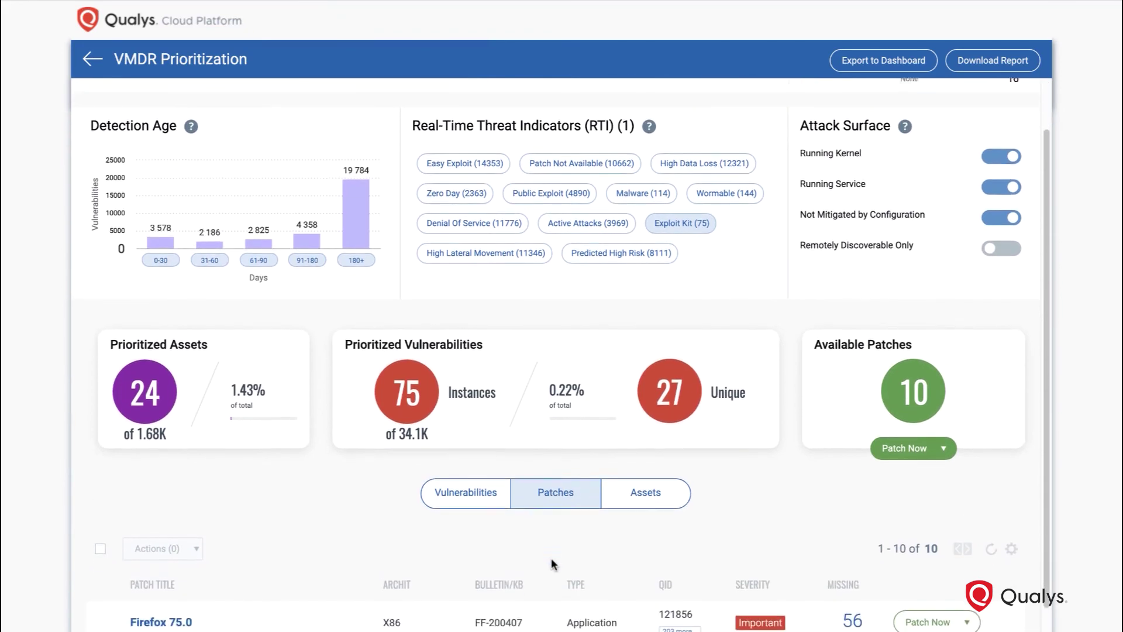
scroll(552, 563, down, 4)
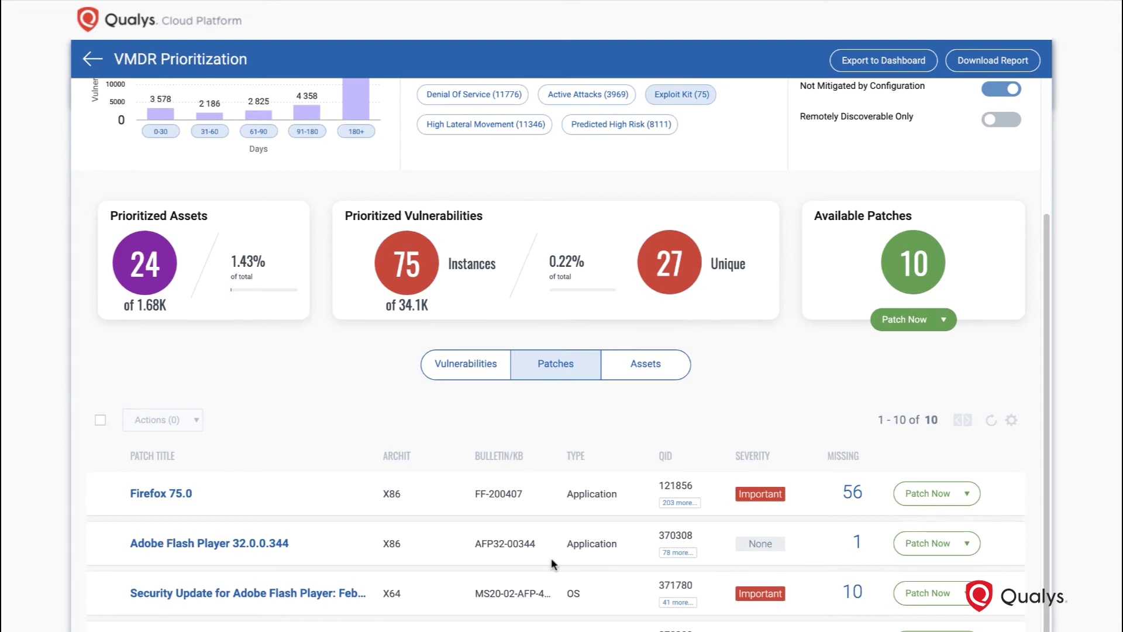
scroll(552, 560, up, 3)
scroll(552, 561, up, 5)
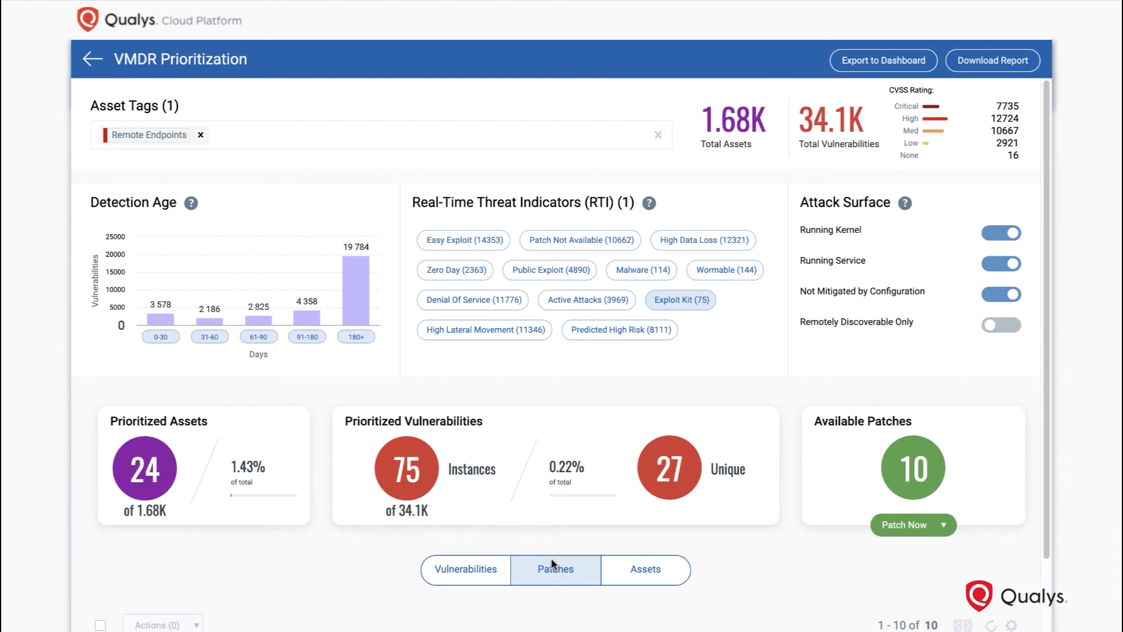
Step: Add the available patches to a new deployment job titled Remote Endpoints Patch and review its schedule, assets and patches on the confirmation page
click(902, 530)
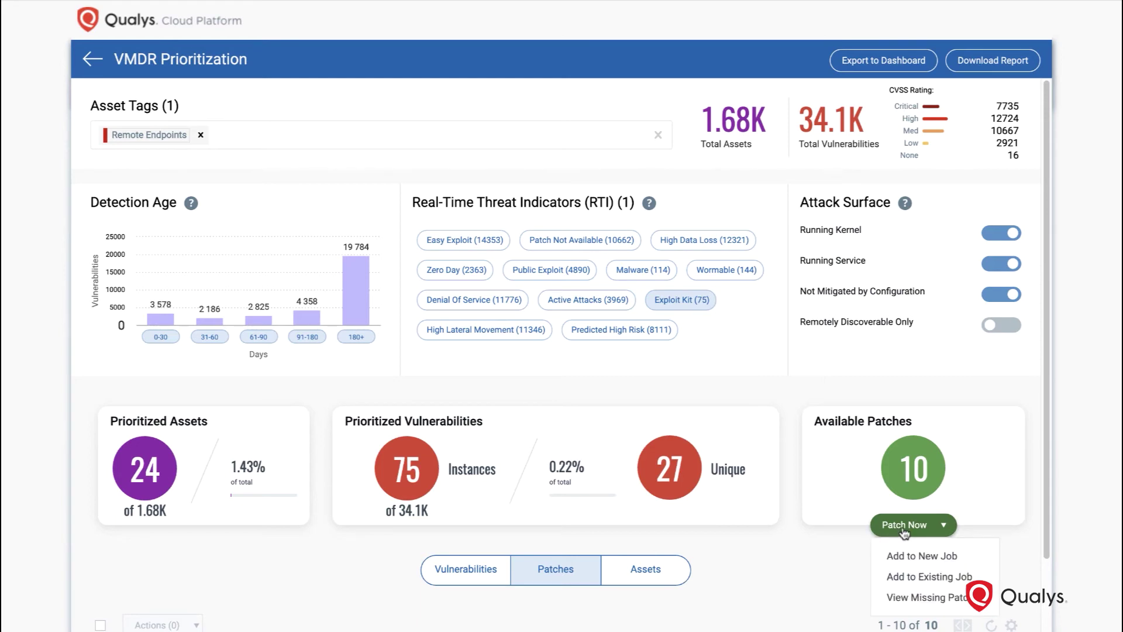
click(916, 556)
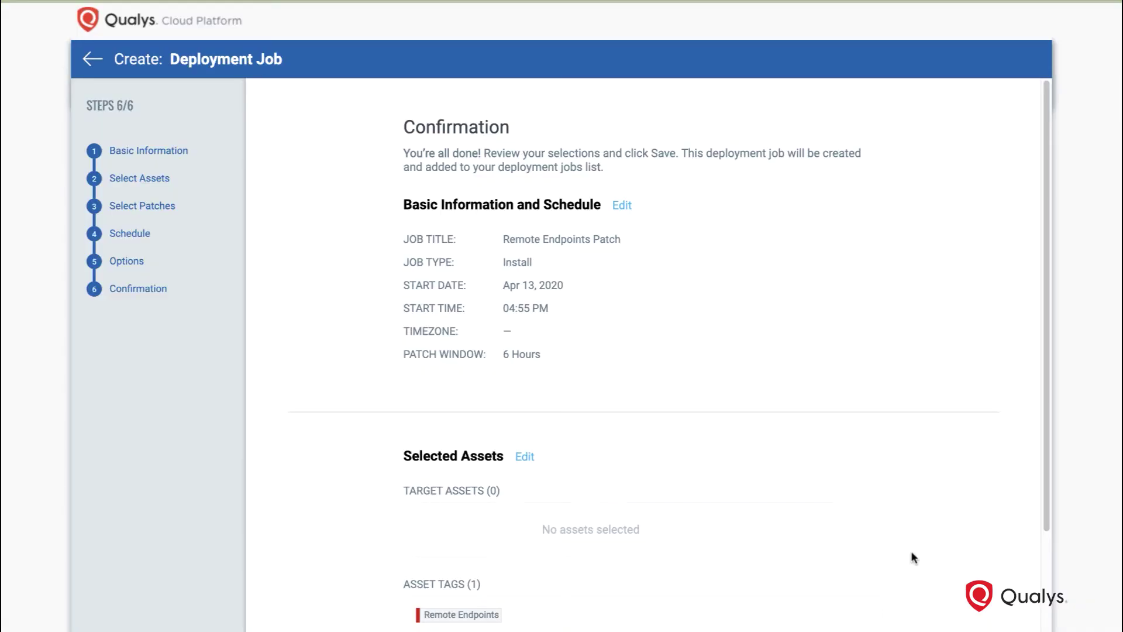
scroll(911, 550, down, 3)
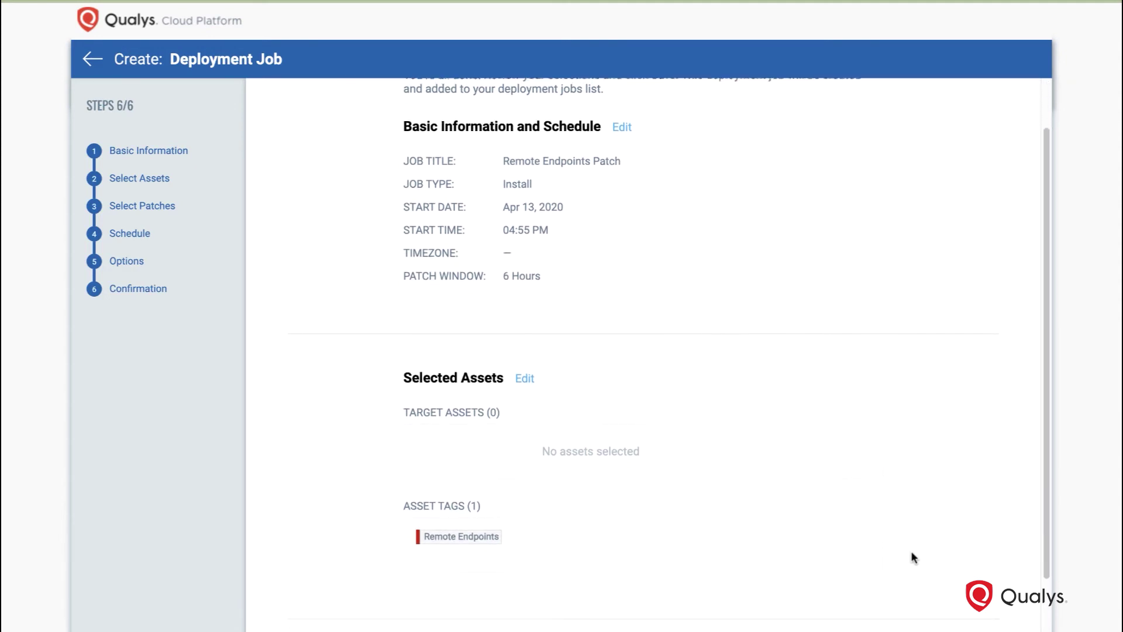
scroll(912, 553, down, 3)
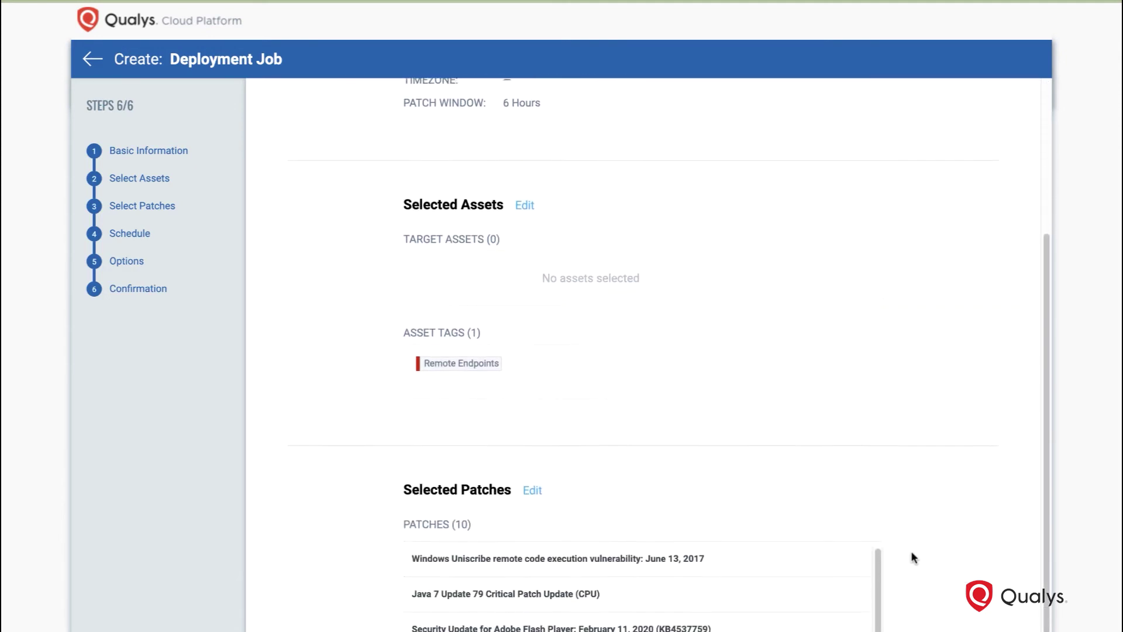
scroll(912, 552, down, 3)
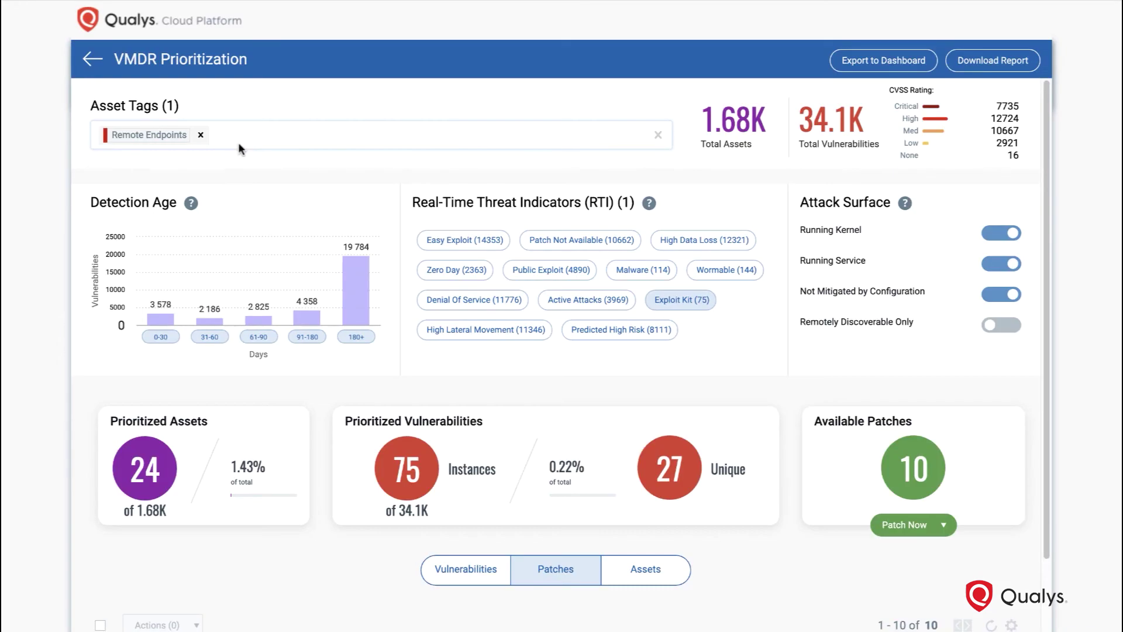
Step: Replace the Remote Endpoints asset tag with Web Servers and prioritize by the Malware, Wormable, Active Attacks and Exploit Kit indicators
click(200, 135)
text(we)
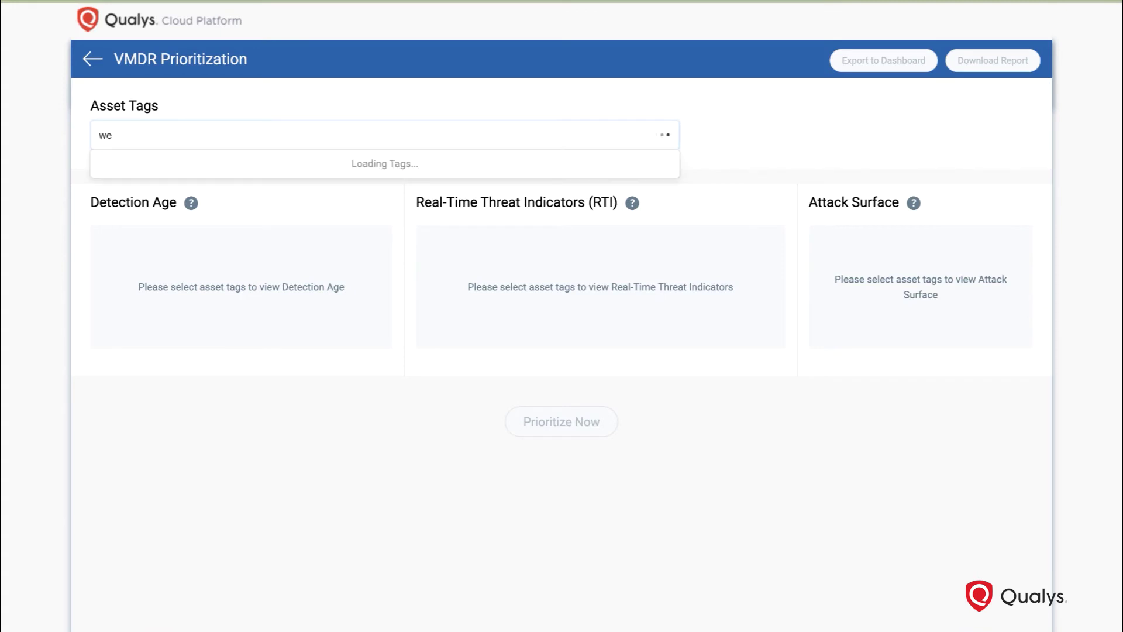
text(b)
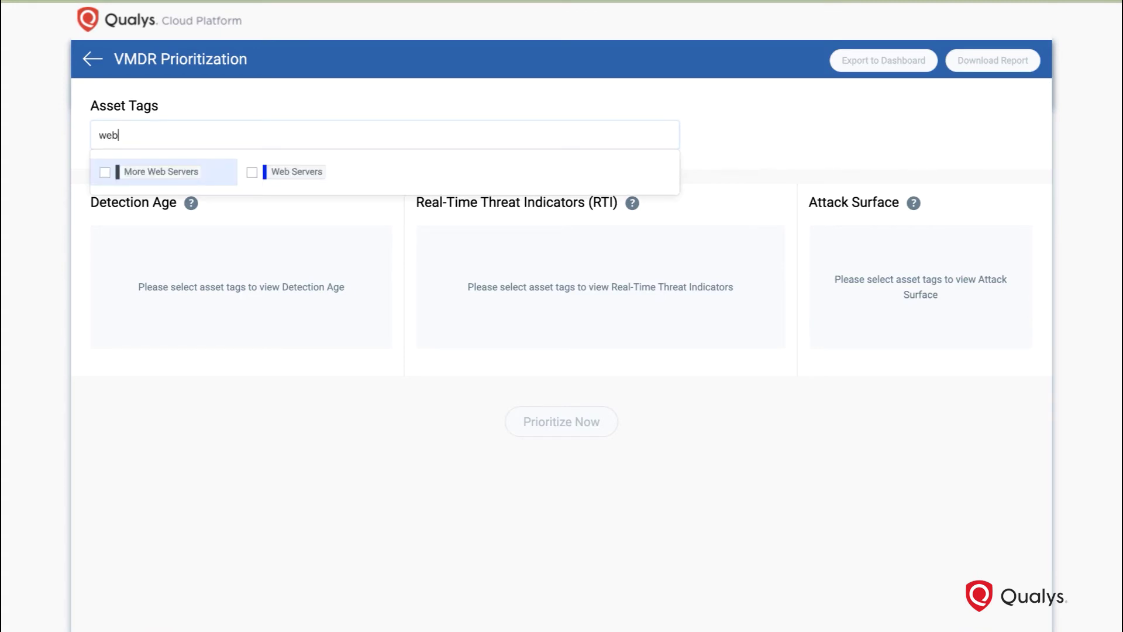
click(252, 172)
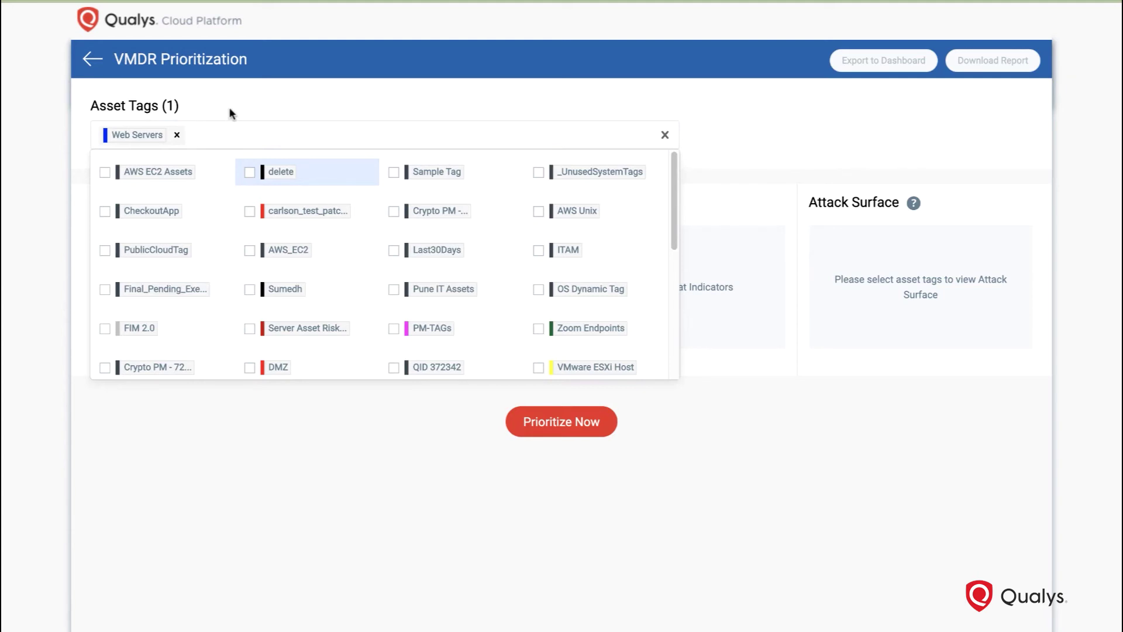
click(229, 110)
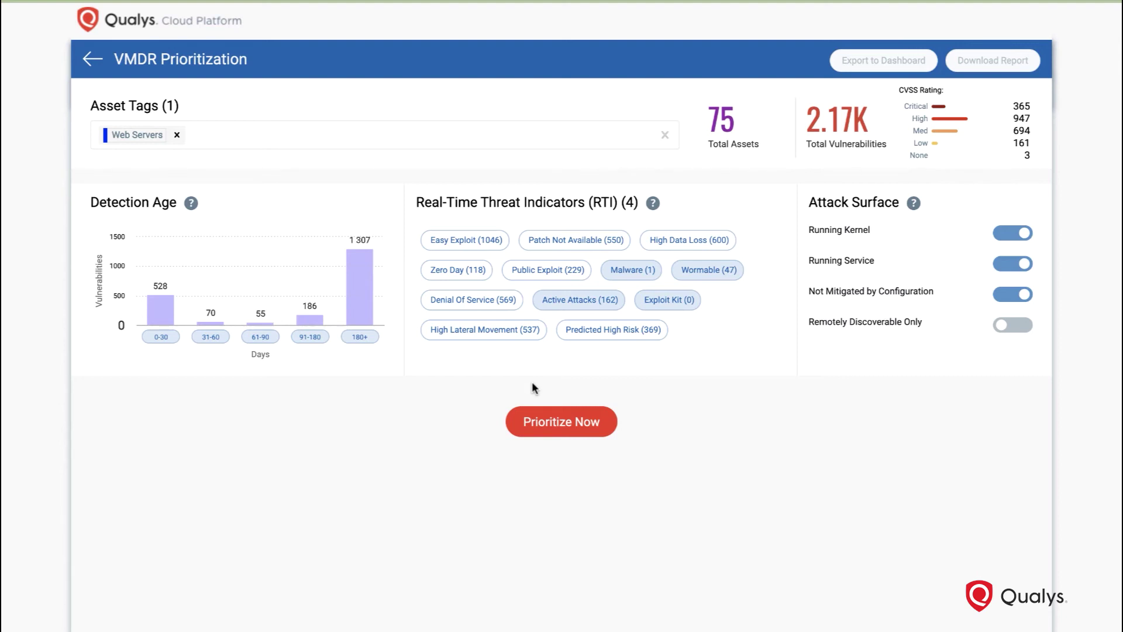
click(546, 418)
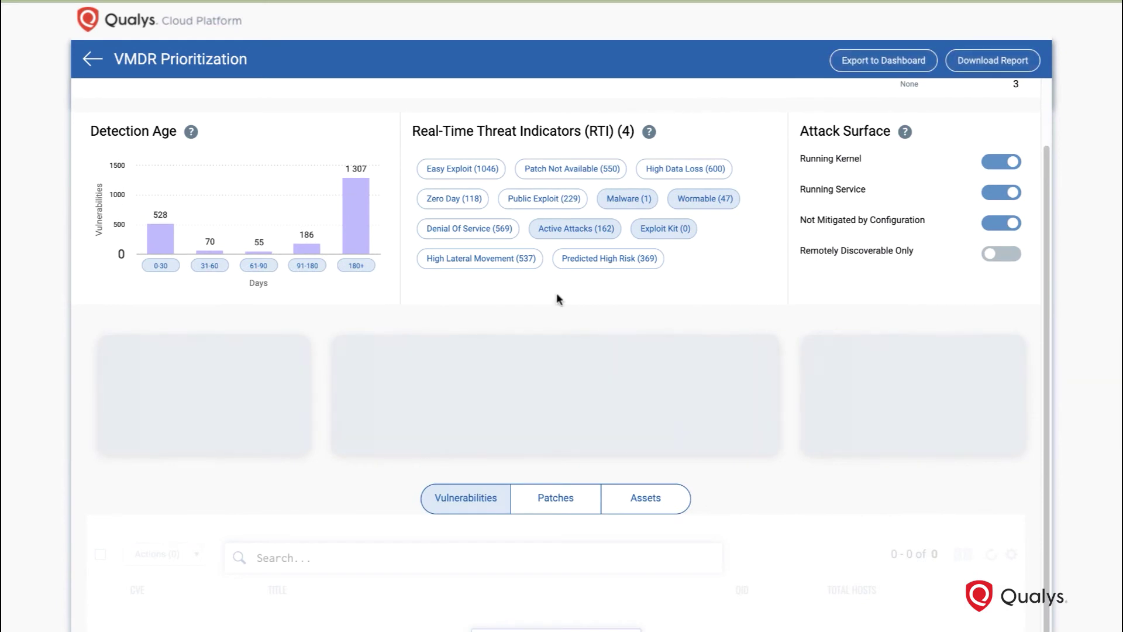
scroll(557, 298, up, 1)
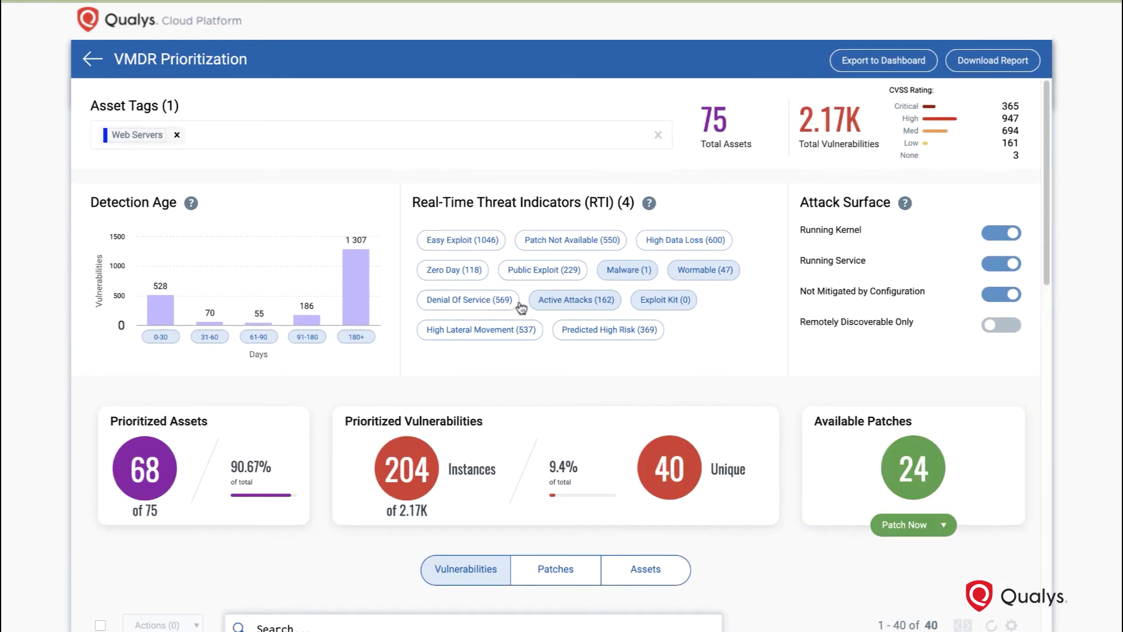
Step: Add the Denial Of Service threat indicator, limit the attack surface to Remotely Discoverable Only and review the prioritized vulnerability list
click(488, 309)
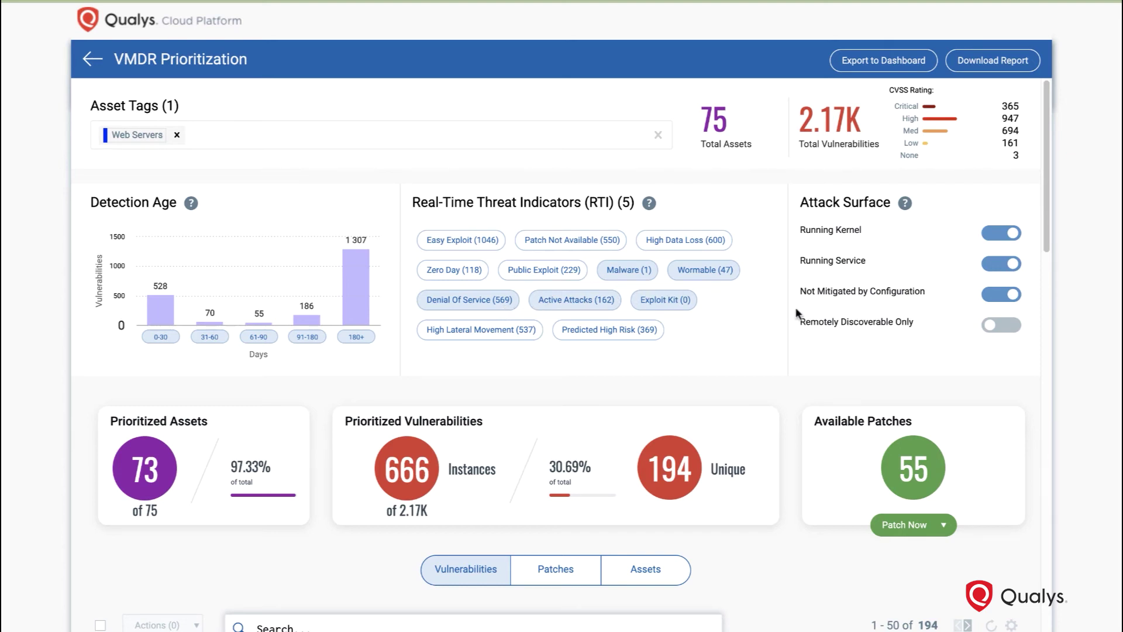
click(1003, 332)
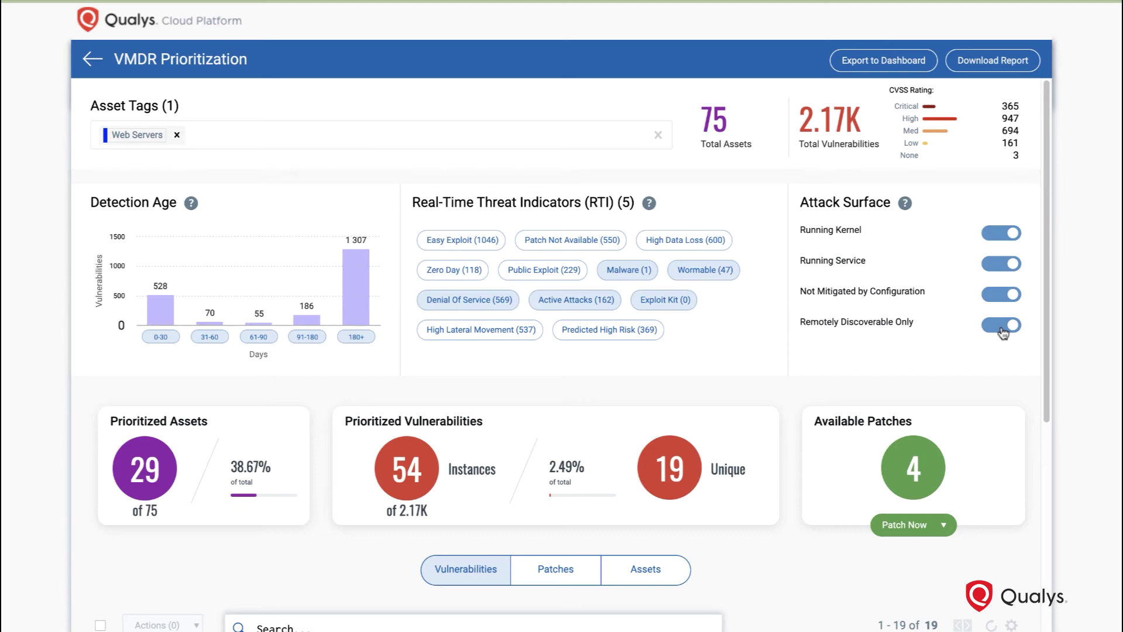
scroll(1004, 333, down, 3)
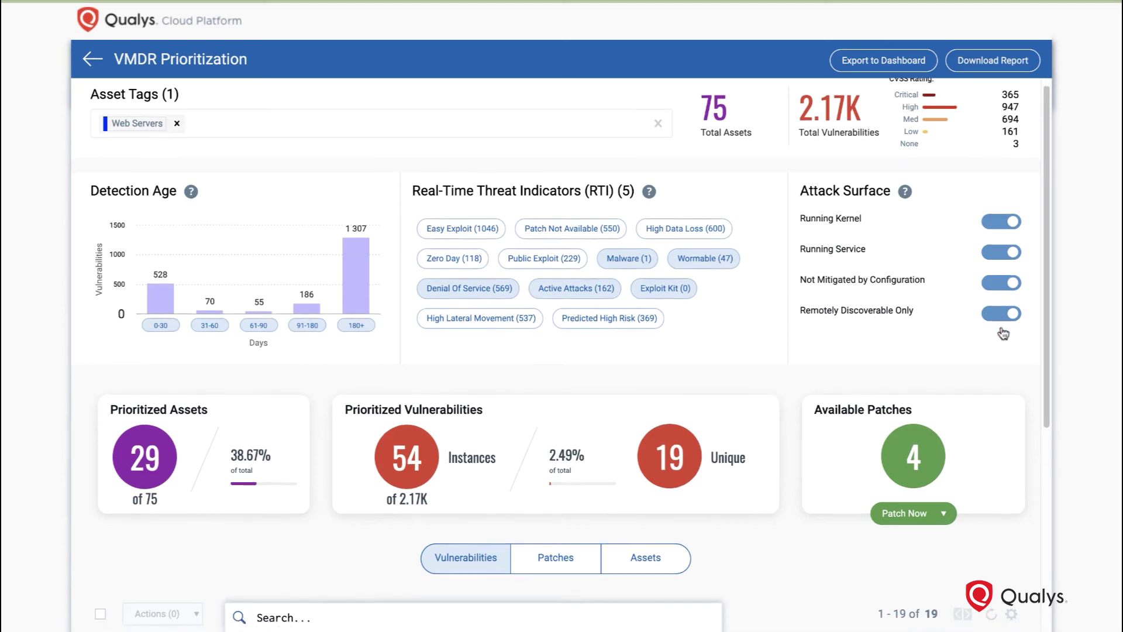
scroll(1004, 332, down, 2)
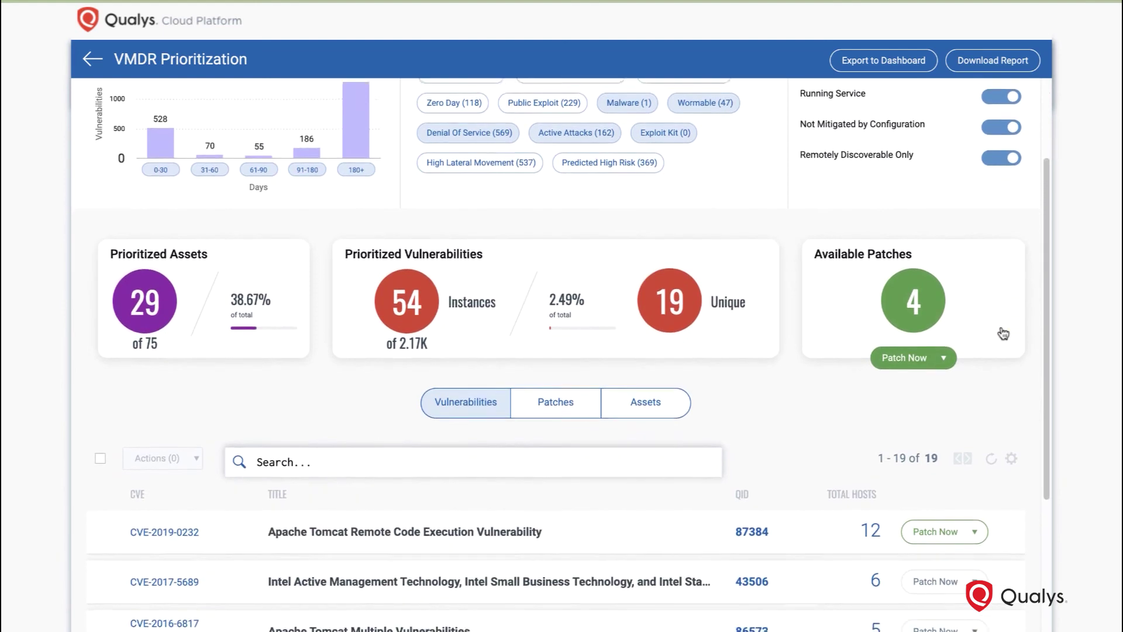
scroll(1004, 332, up, 3)
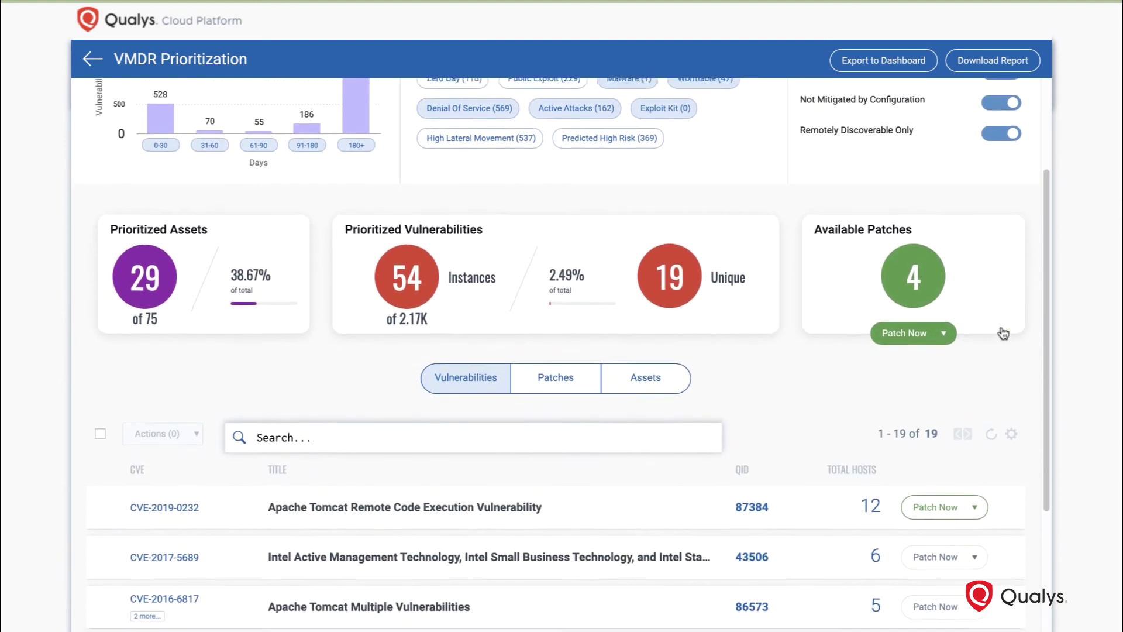
scroll(1004, 333, up, 2)
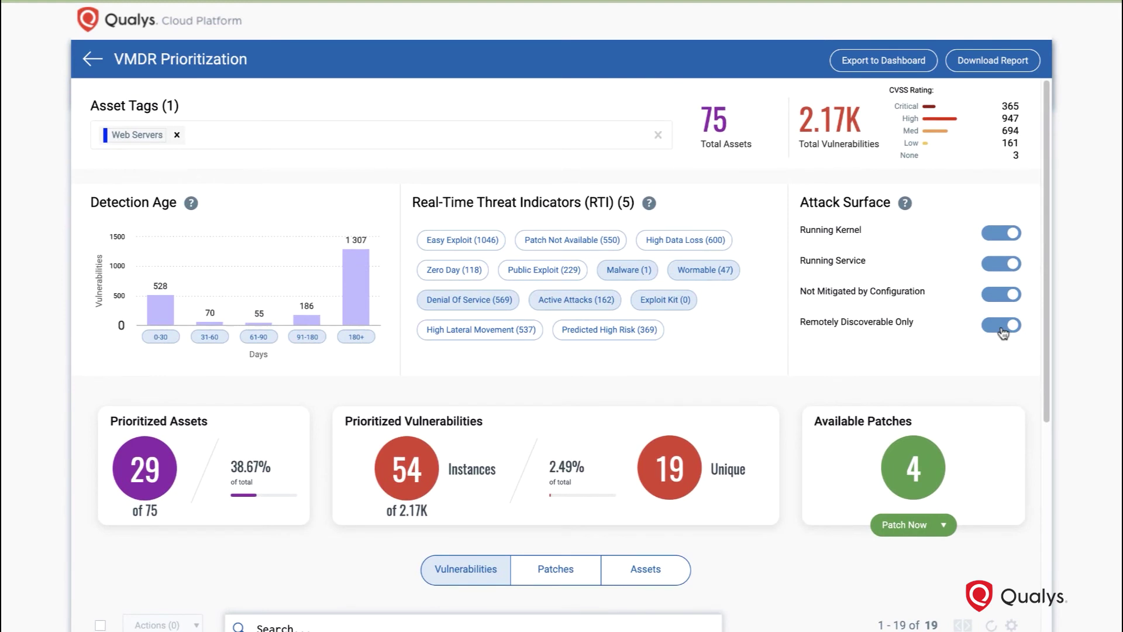
Step: Show the patches available for the prioritized Web Servers vulnerabilities and look over the options for adding them to a deployment job
click(577, 570)
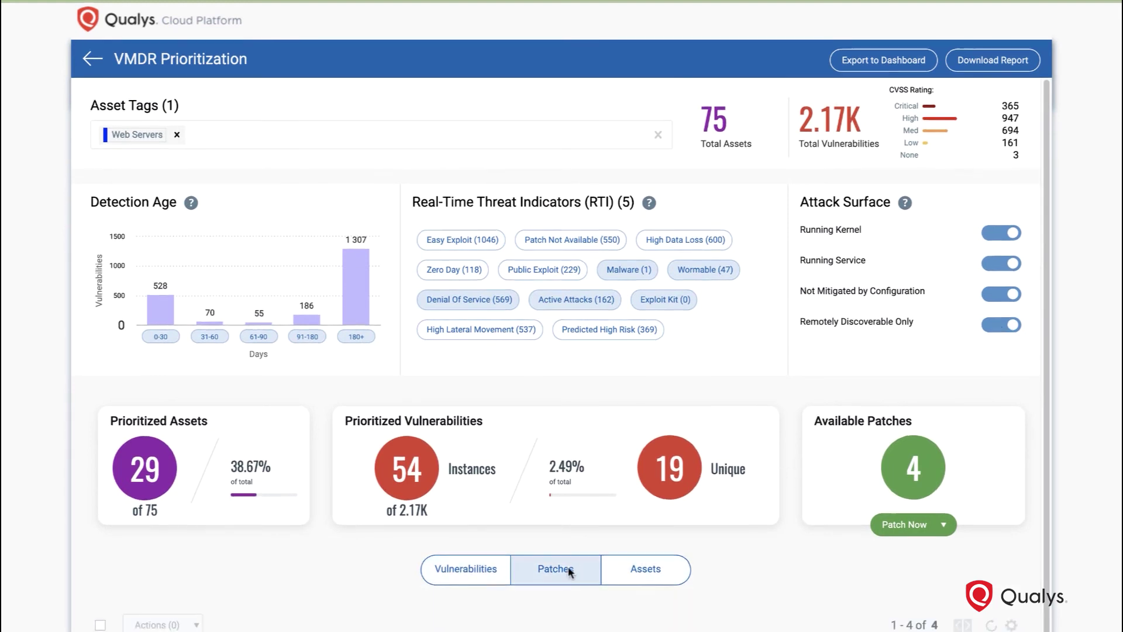
scroll(570, 572, down, 2)
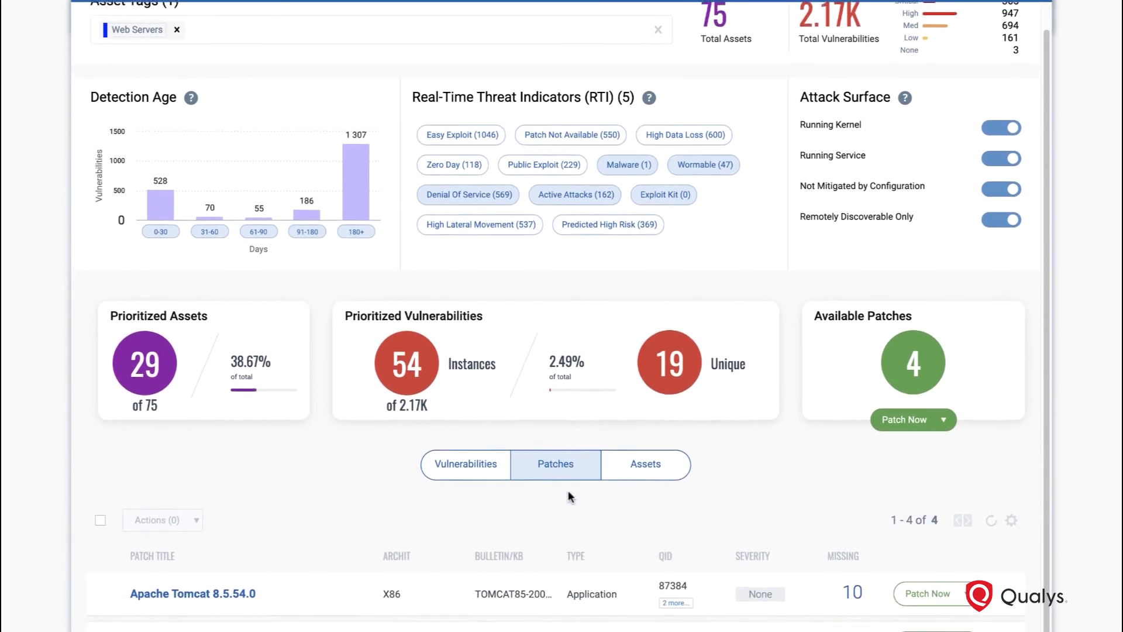
scroll(569, 495, down, 1)
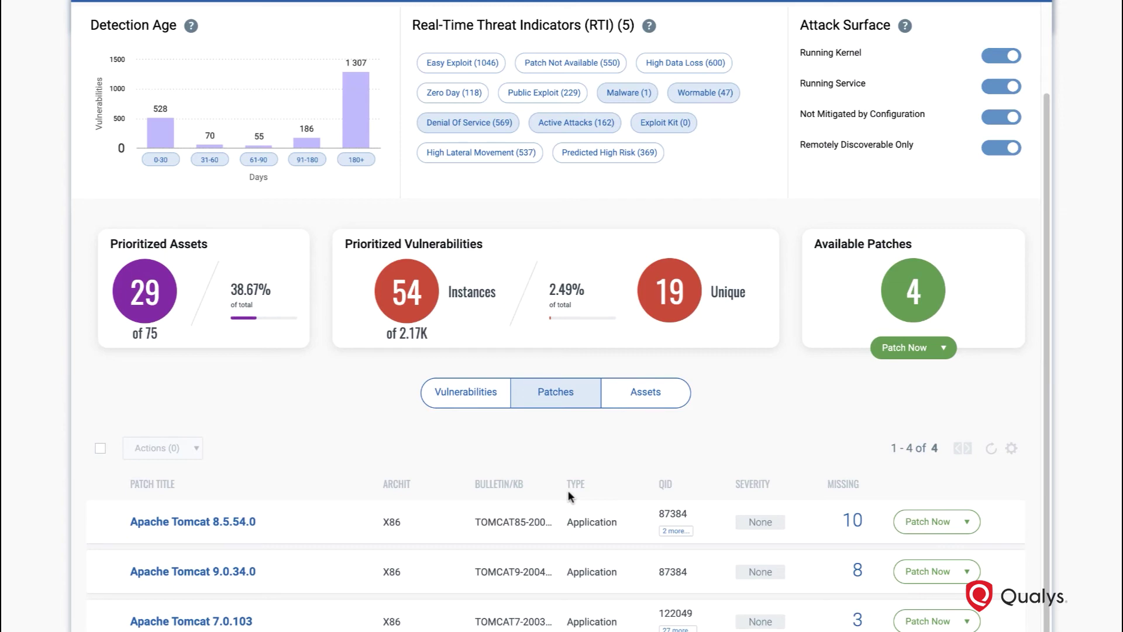
scroll(568, 491, up, 3)
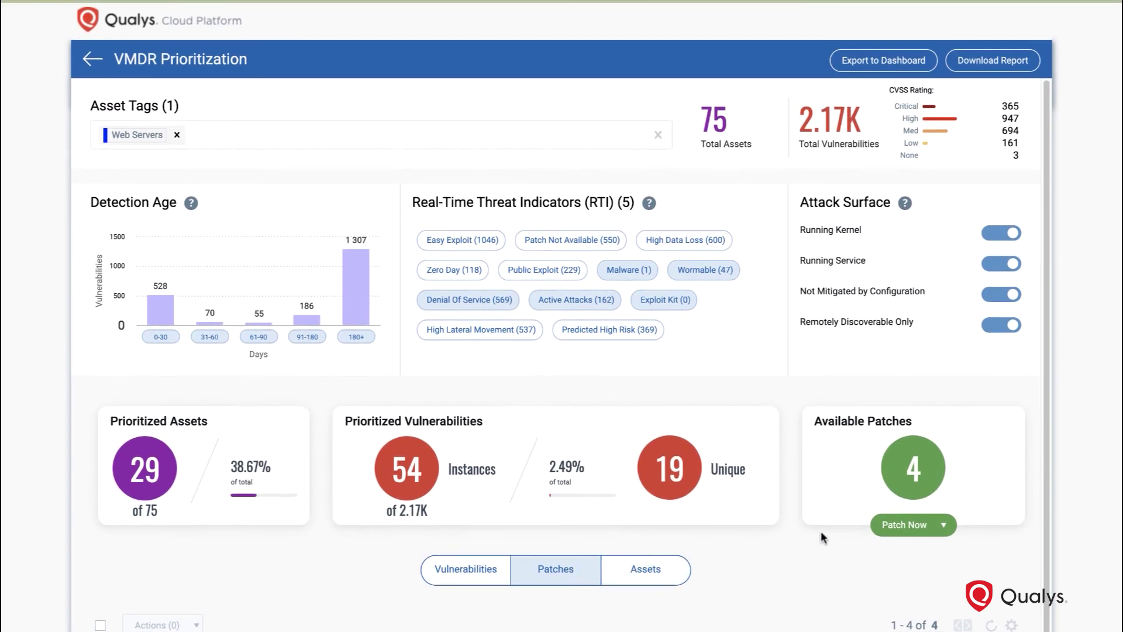
click(900, 531)
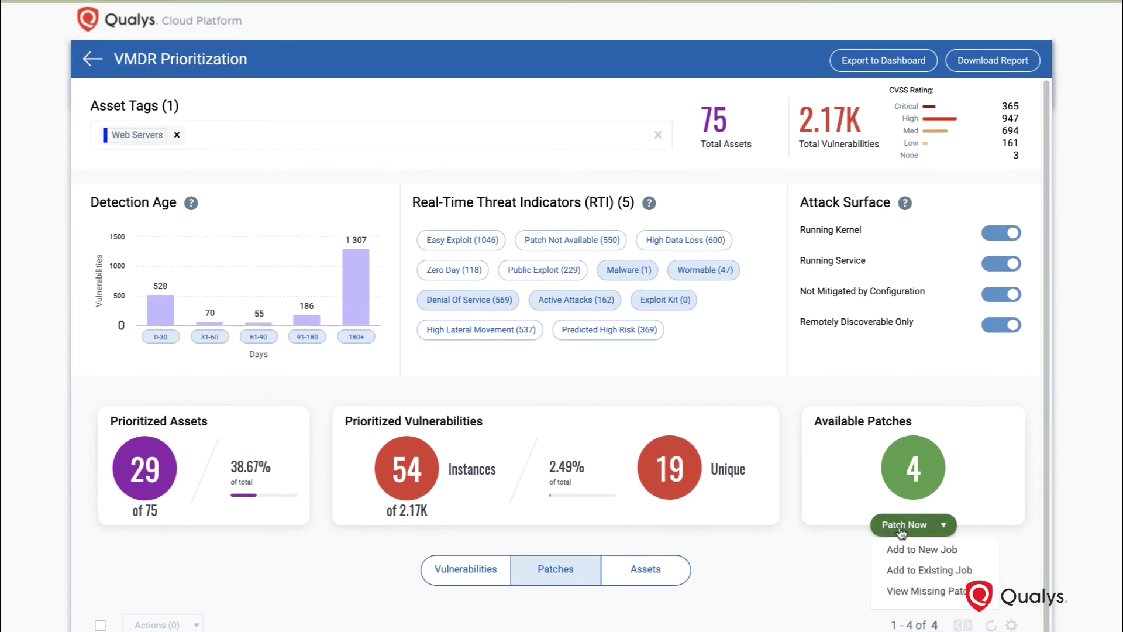
click(910, 578)
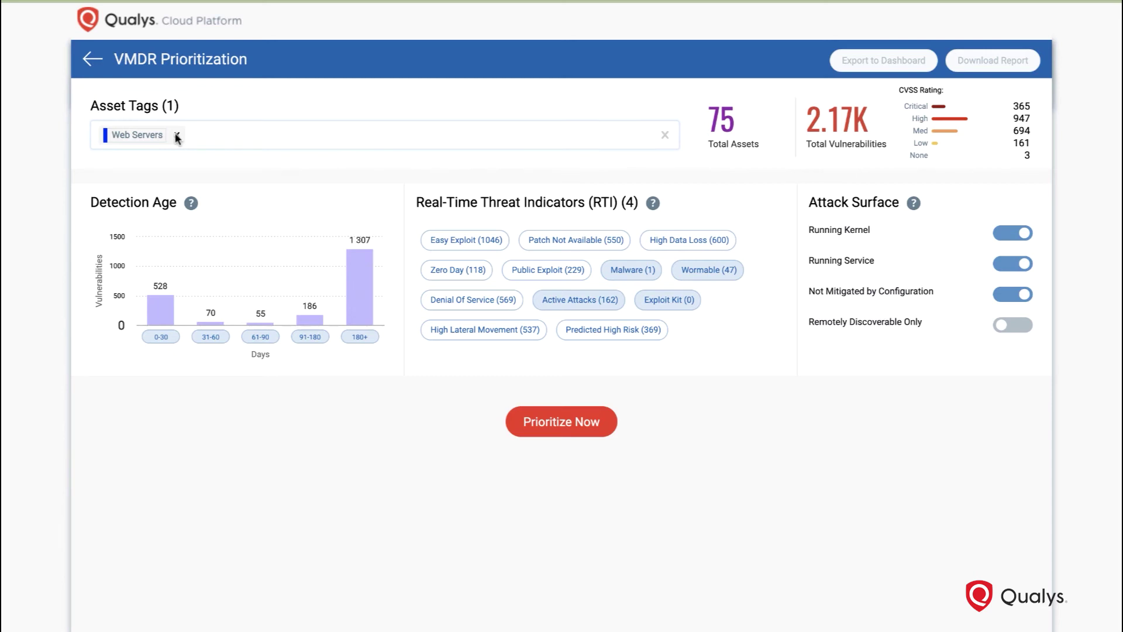
Step: Replace the Web Servers asset tag with San Diego Datacenter and prioritize its vulnerabilities with the Predicted High Risk indicator added
click(176, 136)
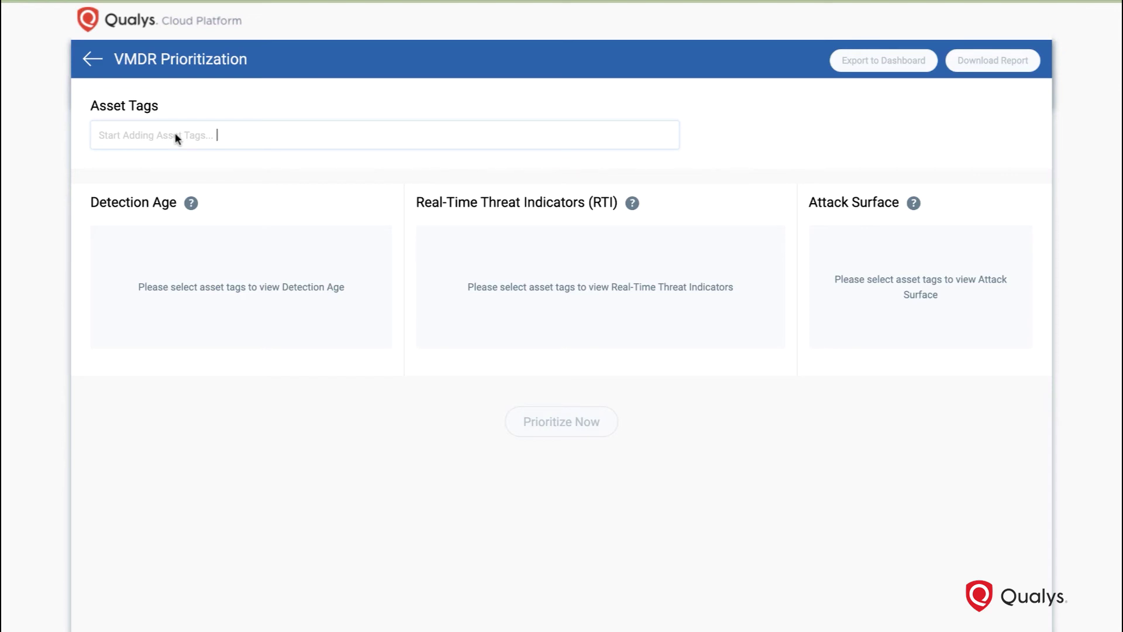
text(San)
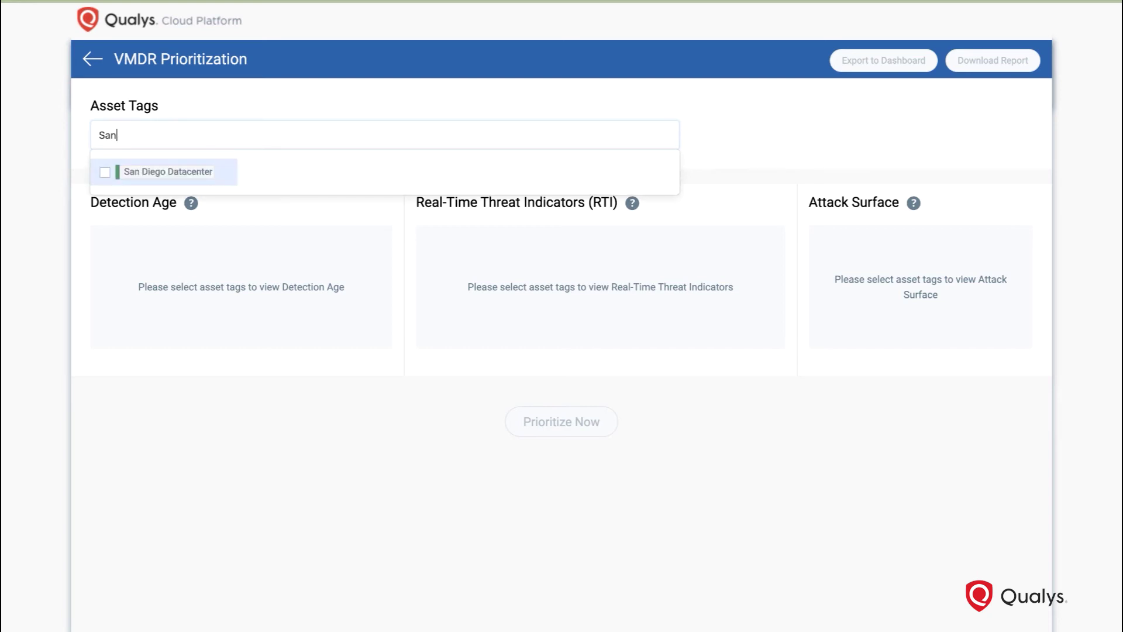
click(105, 173)
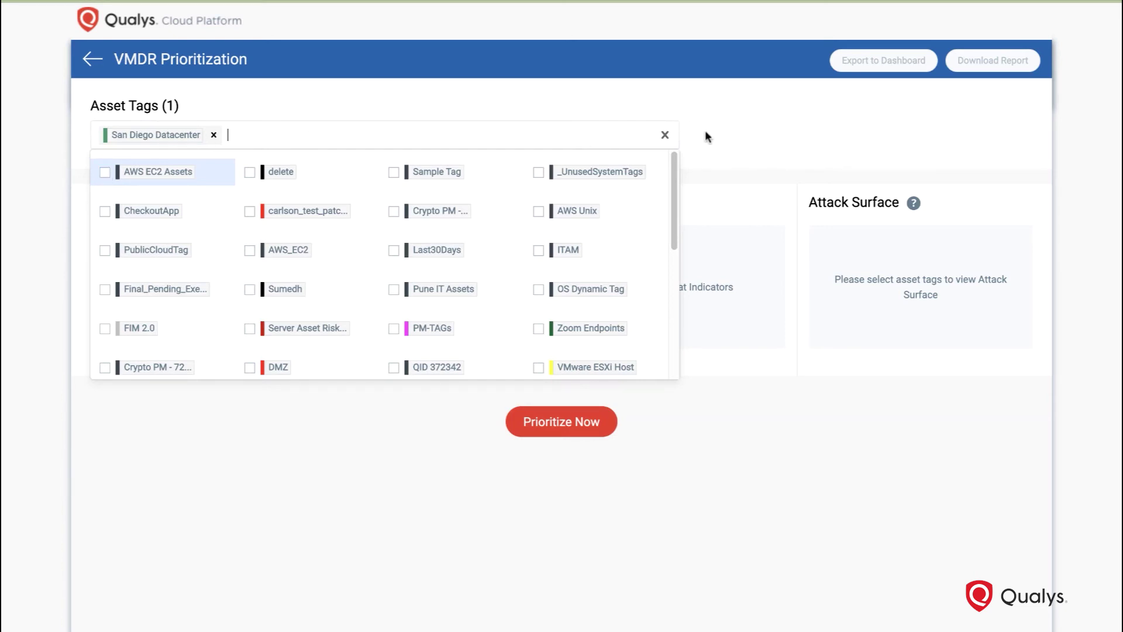
click(778, 193)
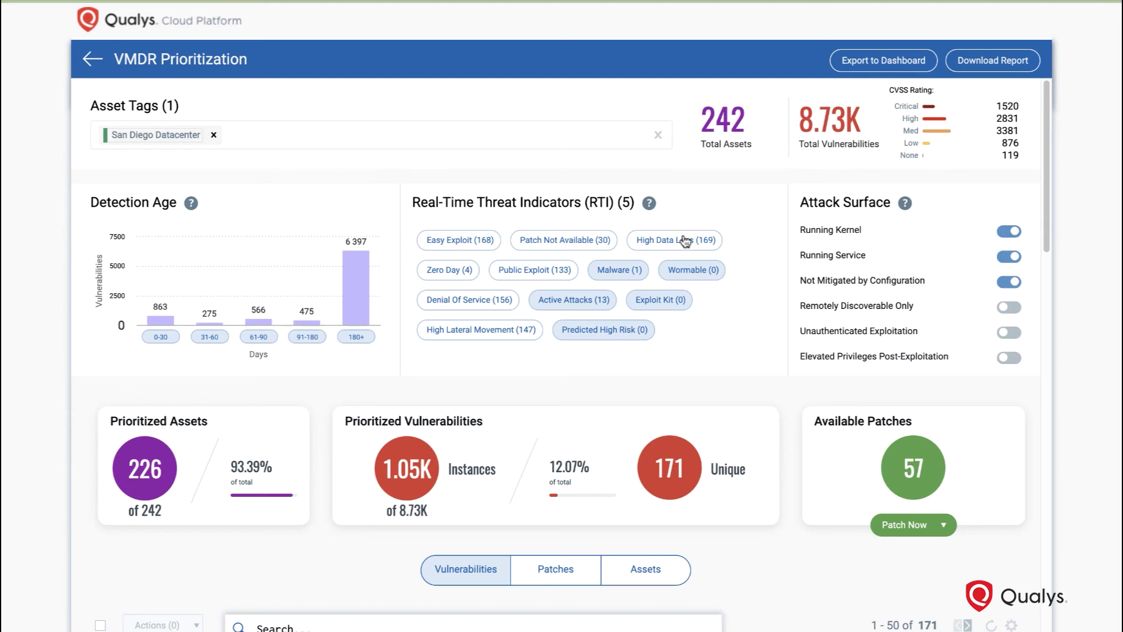
Step: Add the High Data Loss indicator and enable the Unauthenticated Exploitation and Elevated Privileges Post-Exploitation attack surface filters for San Diego Datacenter
click(685, 241)
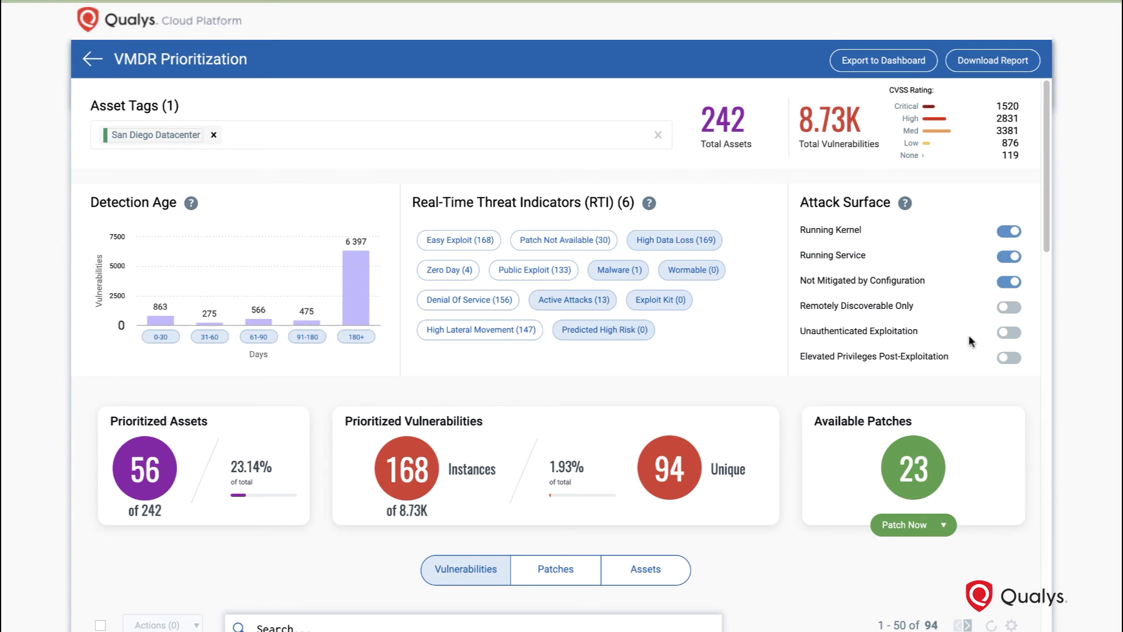
click(1005, 334)
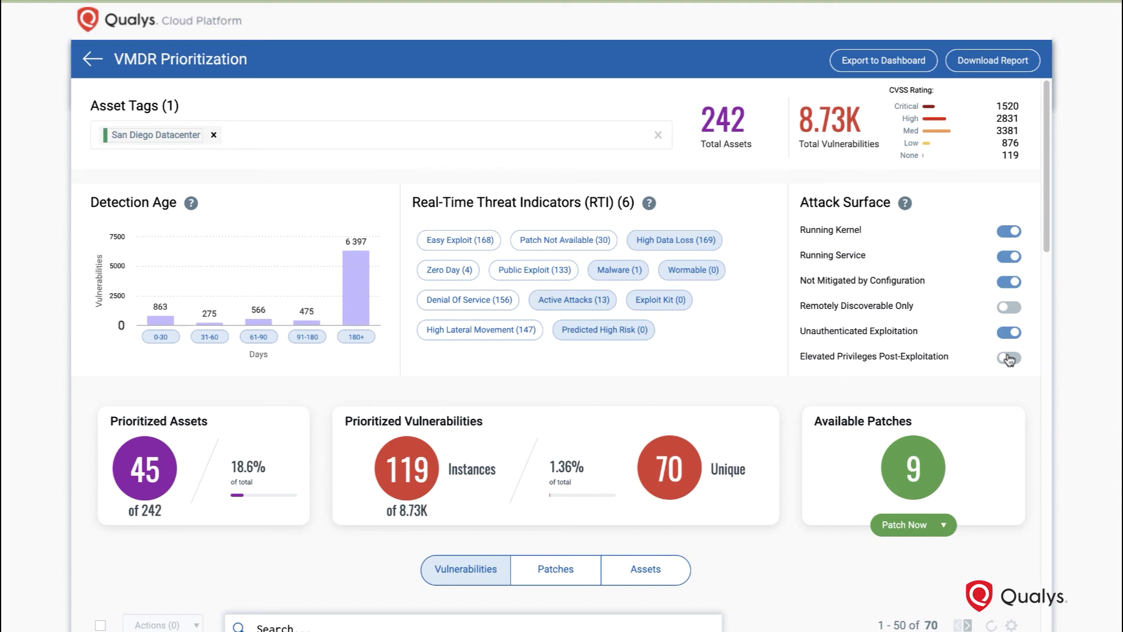
click(1009, 359)
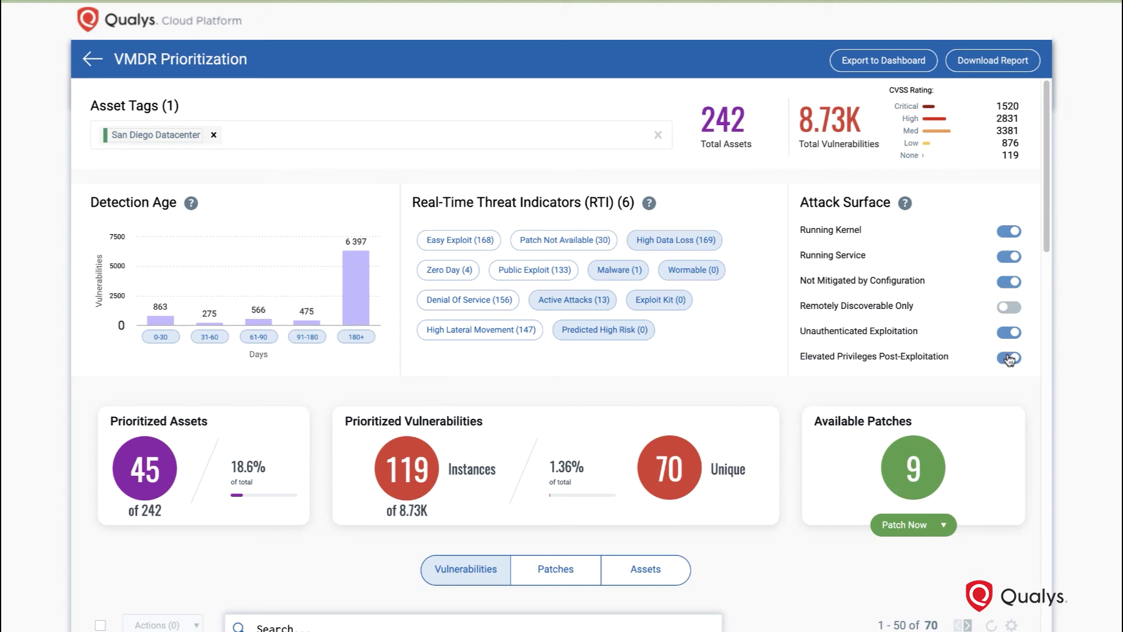
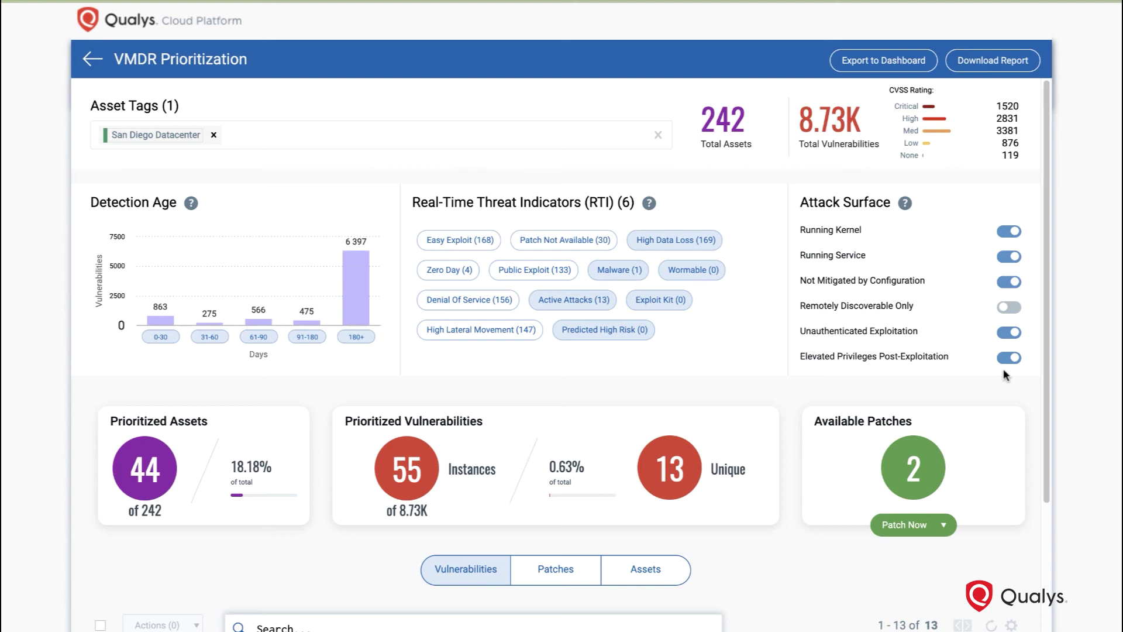
click(922, 526)
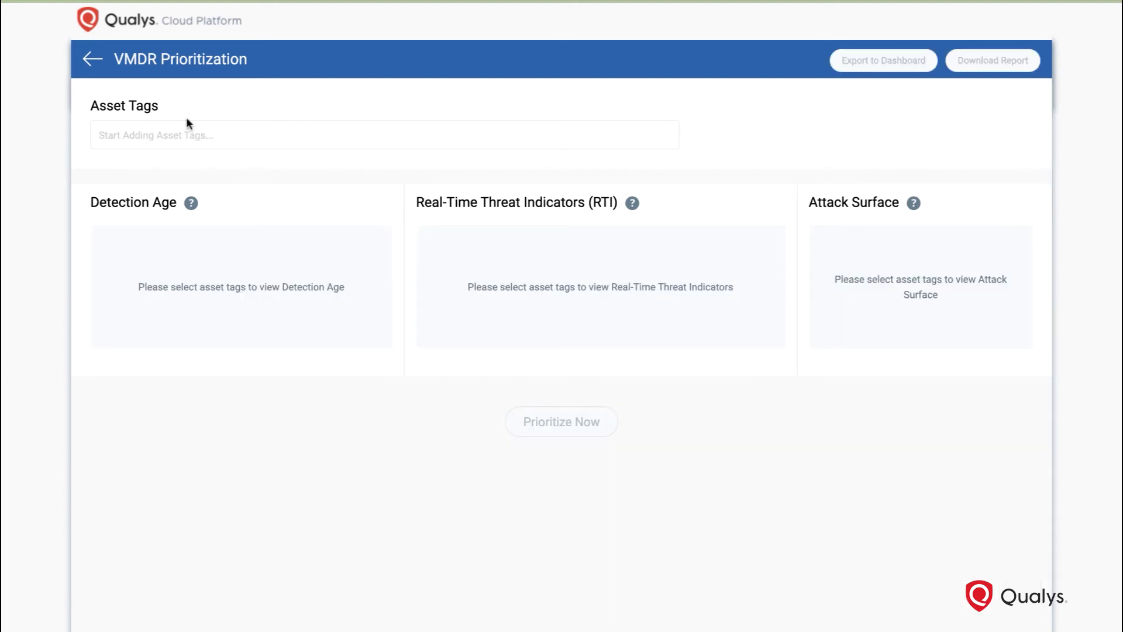
Step: Select the Database Server asset tag and prioritize its vulnerabilities by the Malware, Wormable, Active Attacks and Exploit Kit indicators
text(Database)
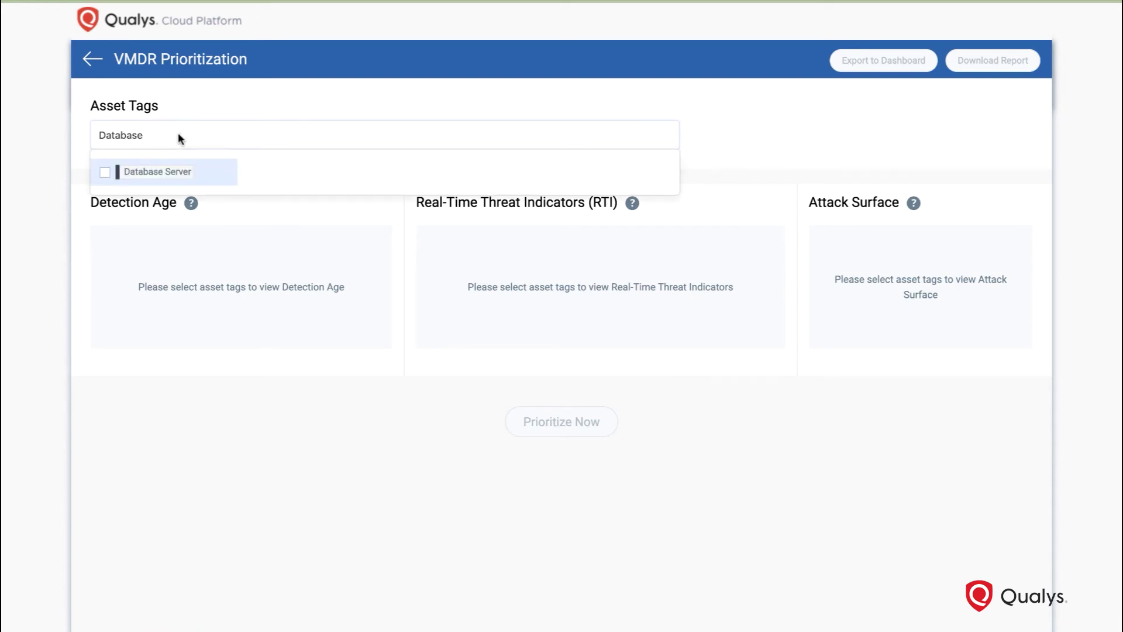
click(105, 173)
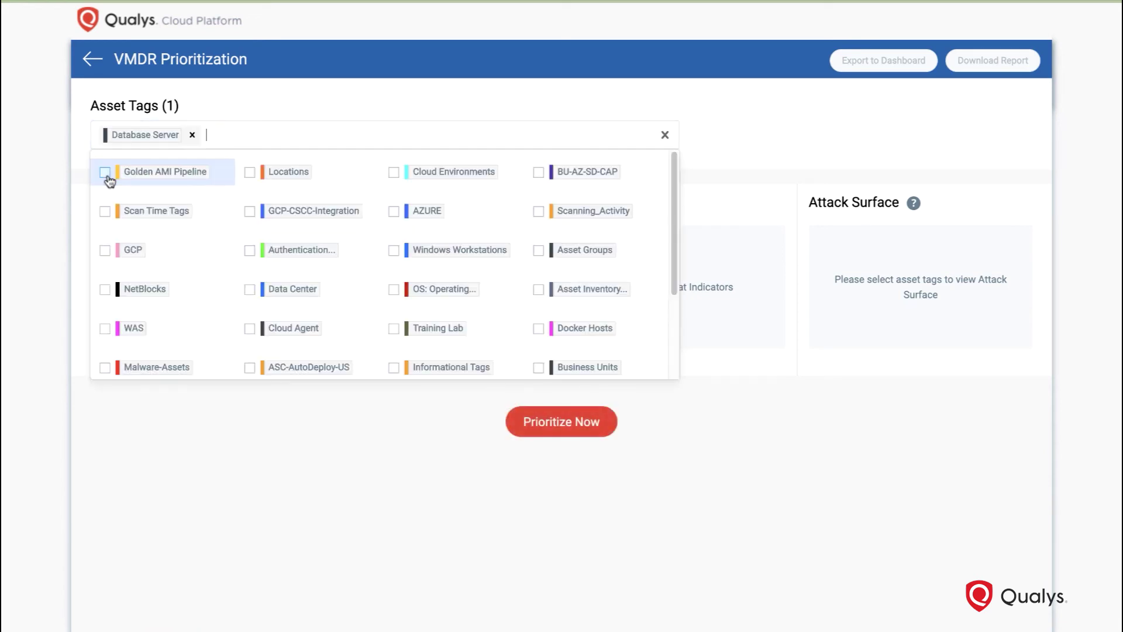
click(548, 426)
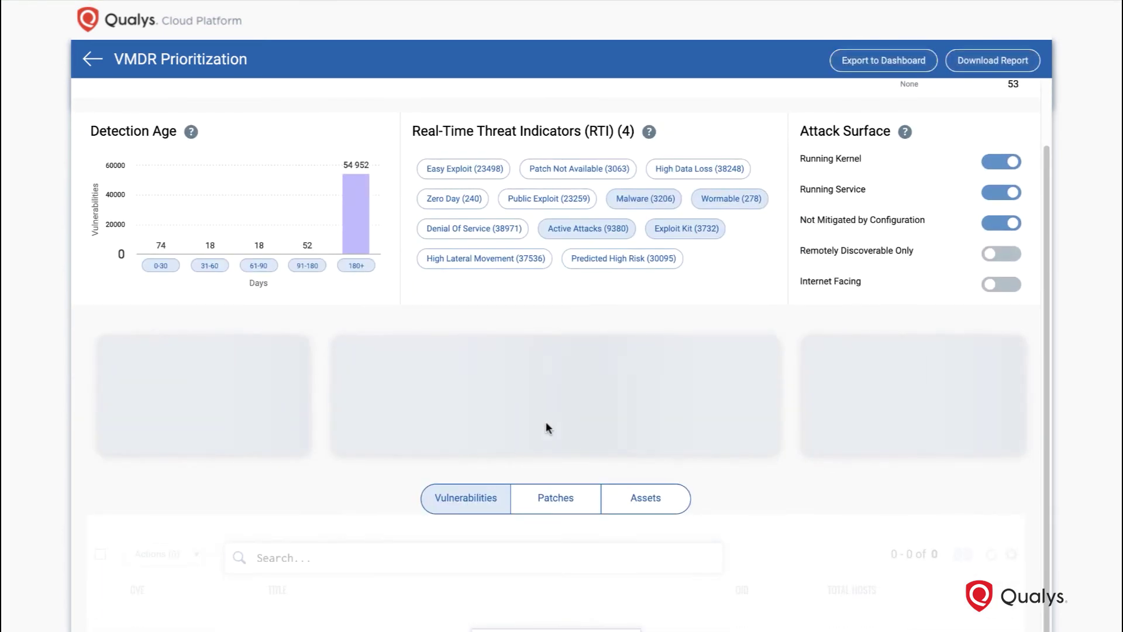
scroll(546, 421, up, 1)
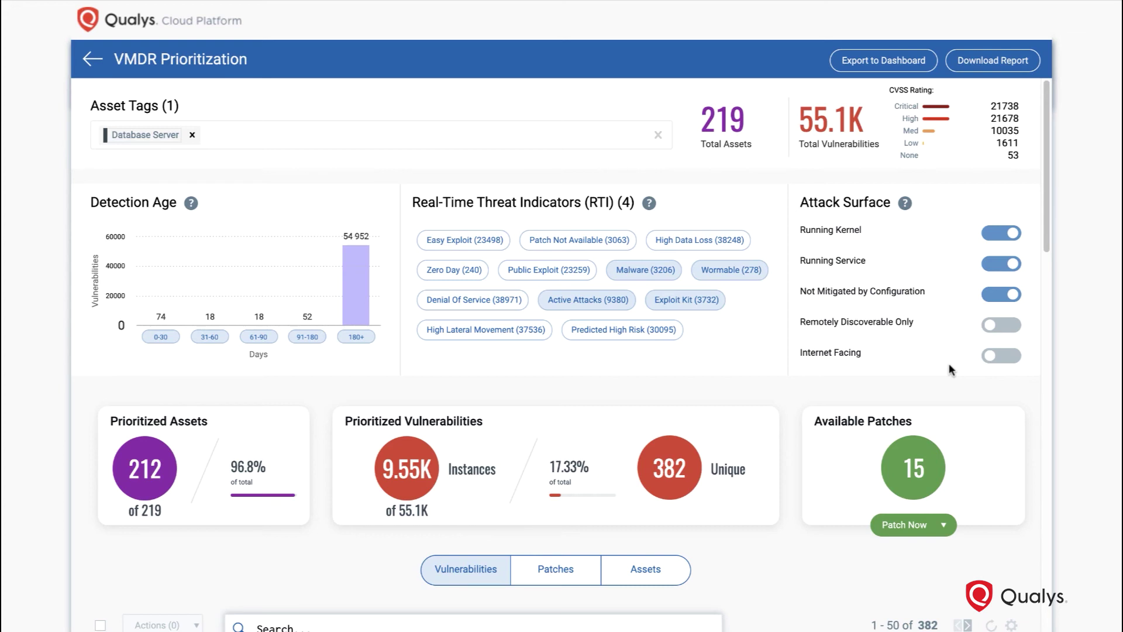
Step: Limit the Database Server prioritization to Internet Facing assets and review the resulting vulnerability list and patch deployment options
click(998, 362)
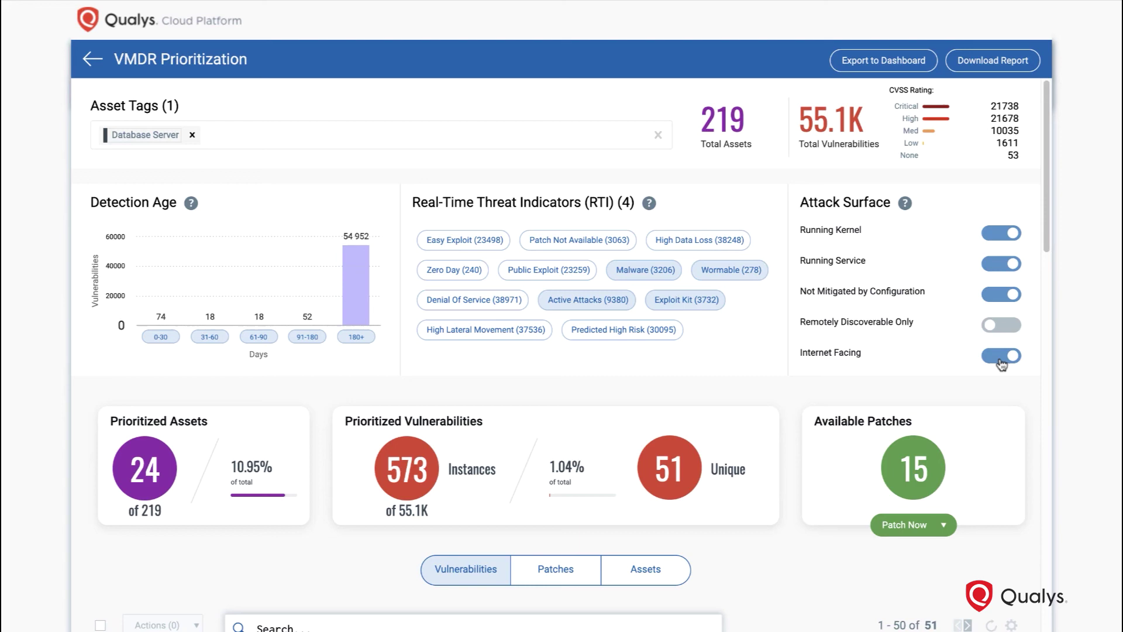
scroll(1003, 364, down, 4)
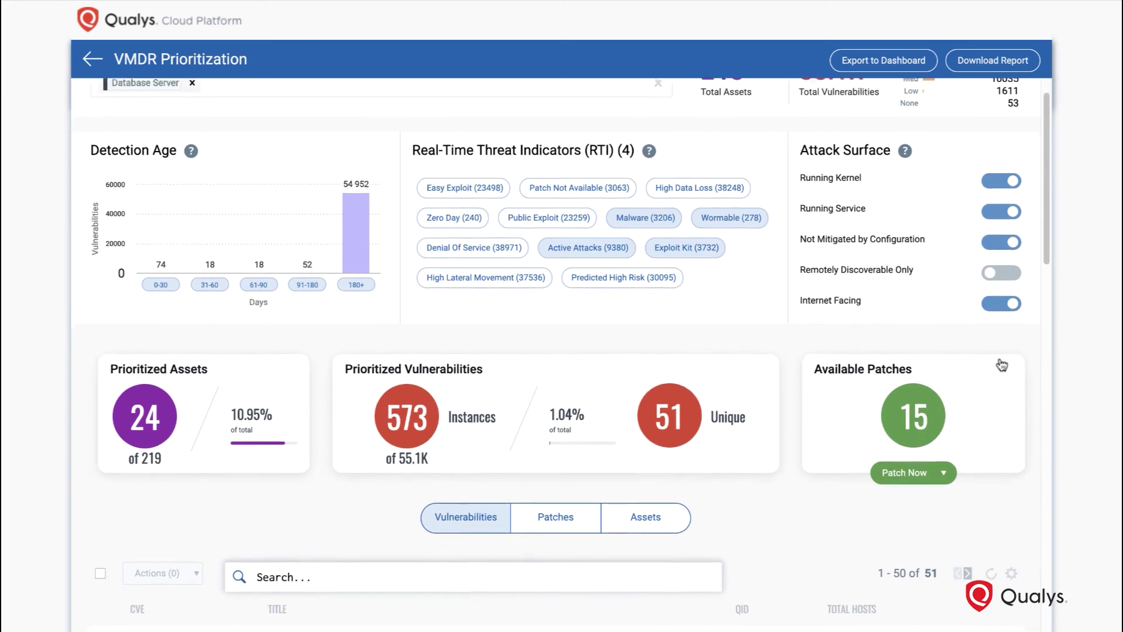
scroll(1002, 364, down, 2)
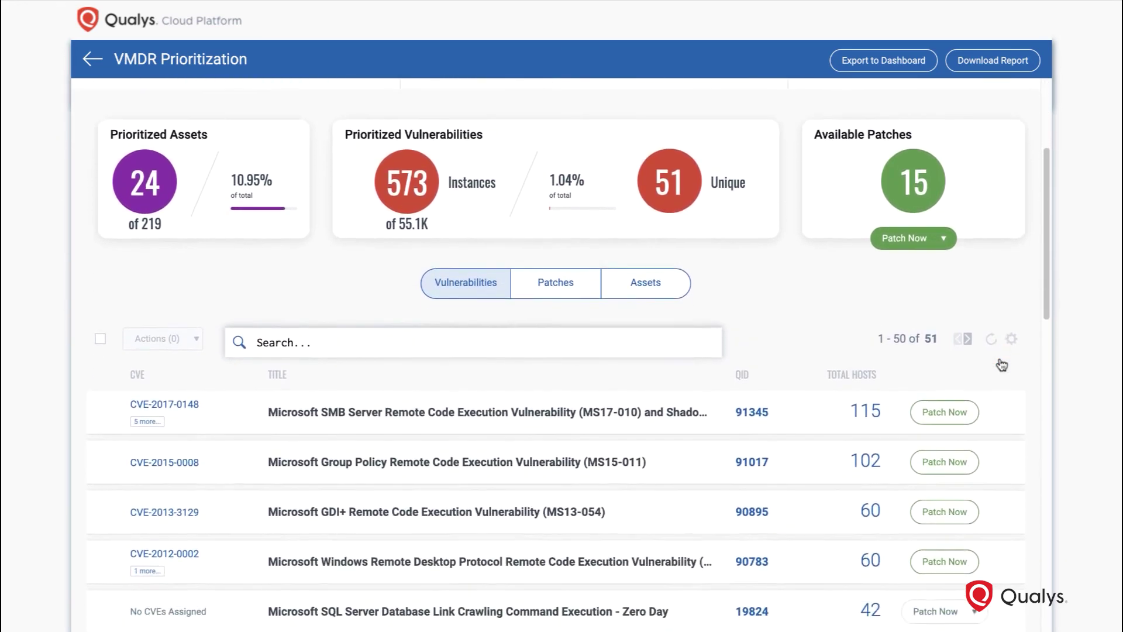
scroll(1002, 363, up, 3)
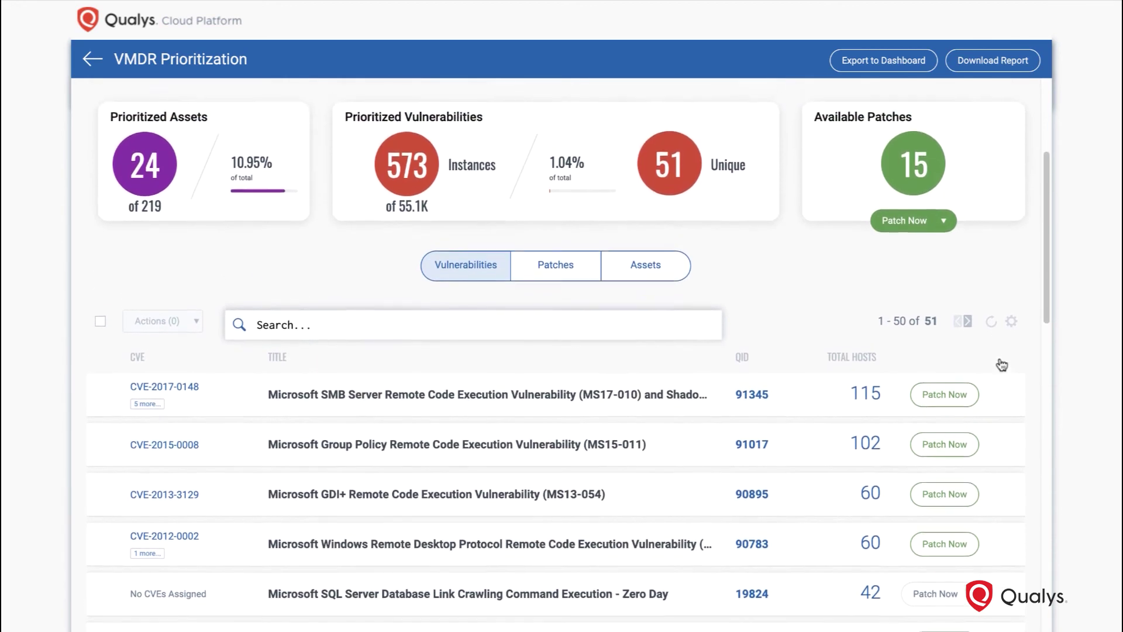
scroll(1003, 364, up, 3)
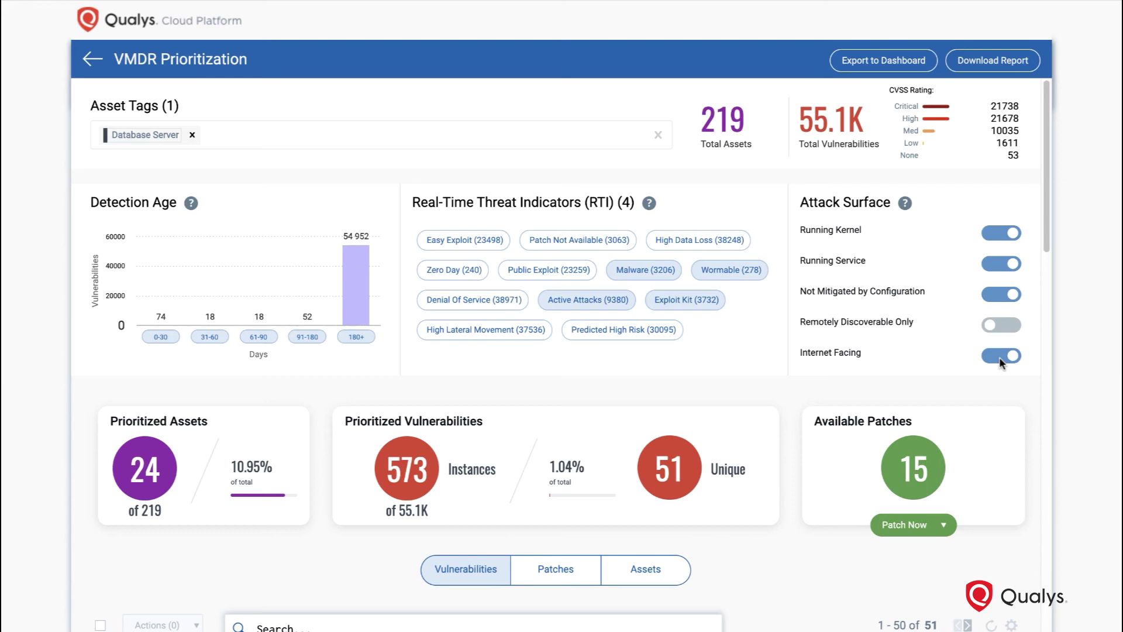
click(915, 527)
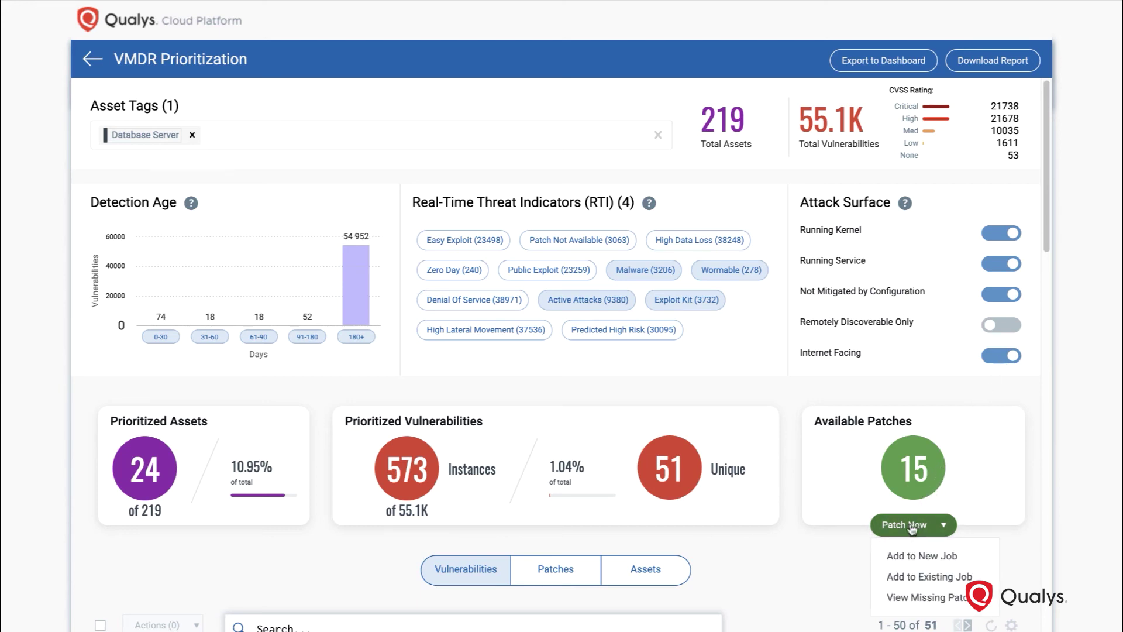
click(918, 578)
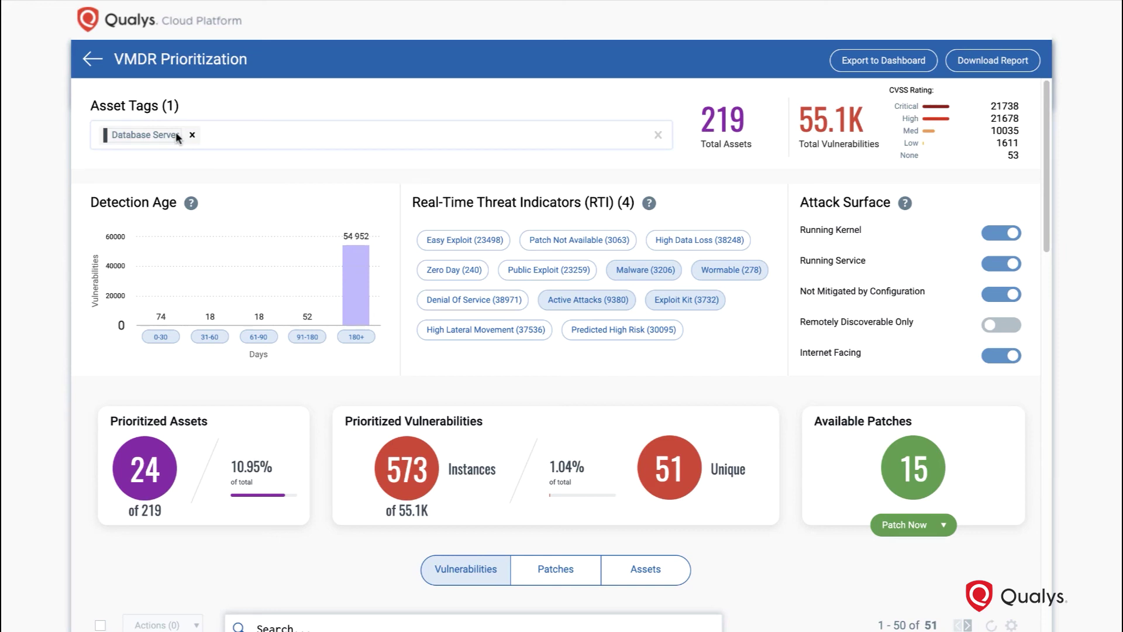
Step: Start a new prioritization report and choose the Zoom Endpoints asset tag found by searching for "endpoints"
click(94, 58)
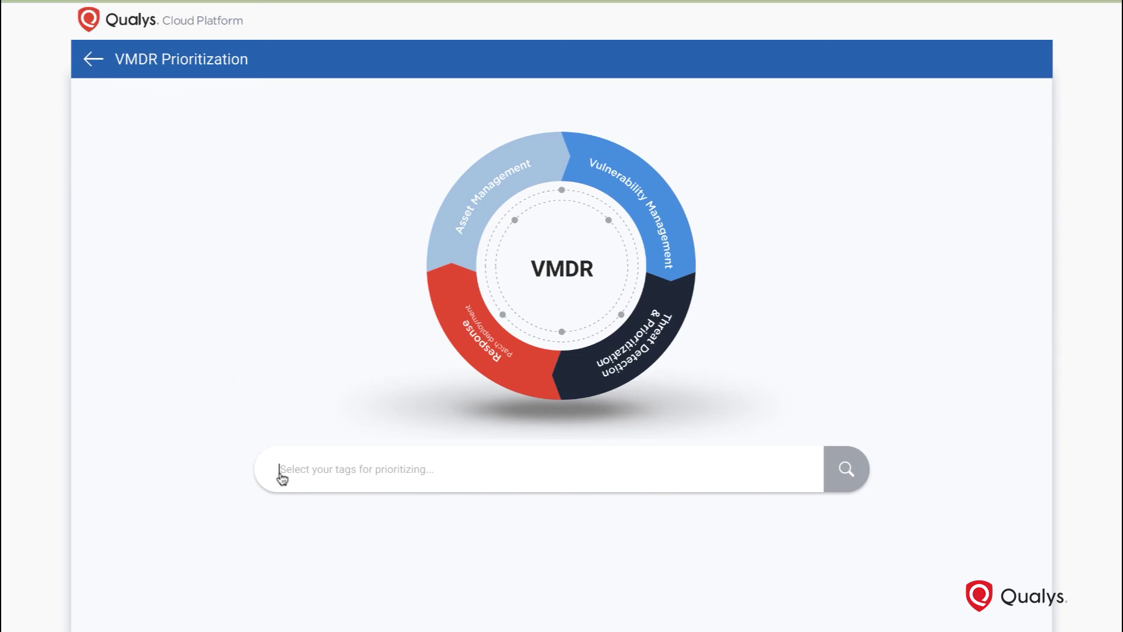
text(endpoints)
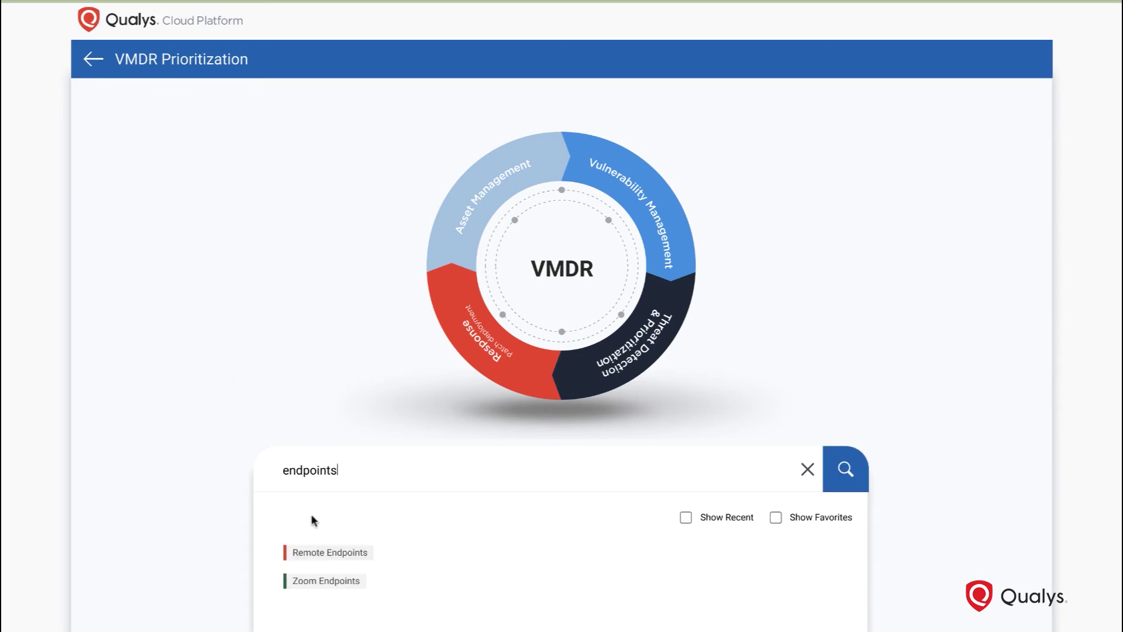
click(306, 579)
scroll(305, 576, down, 1)
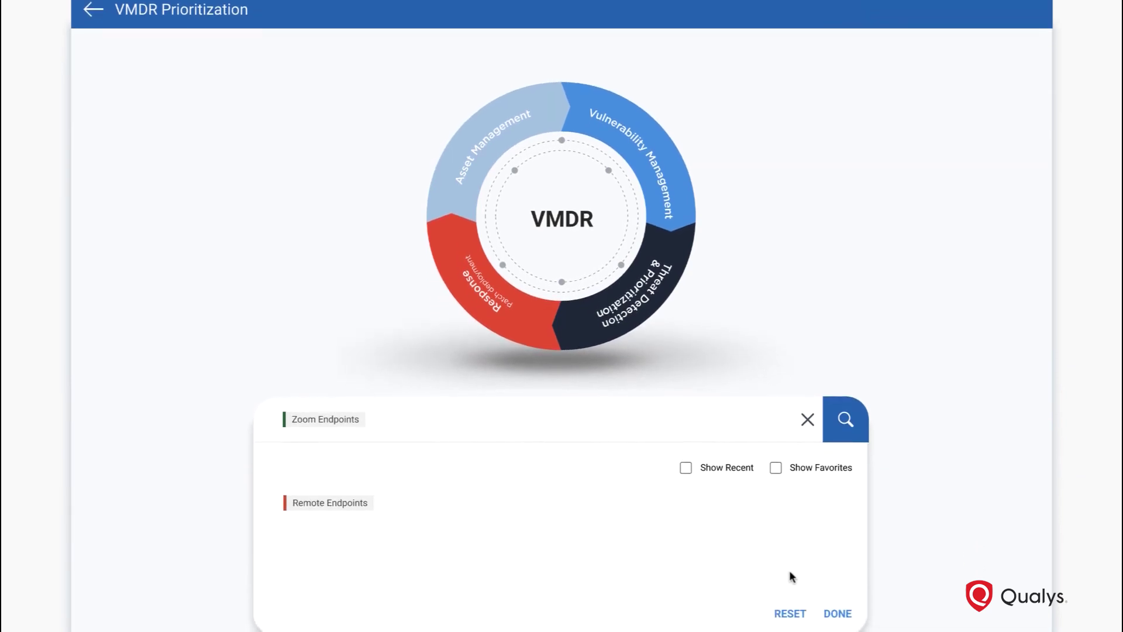
click(836, 613)
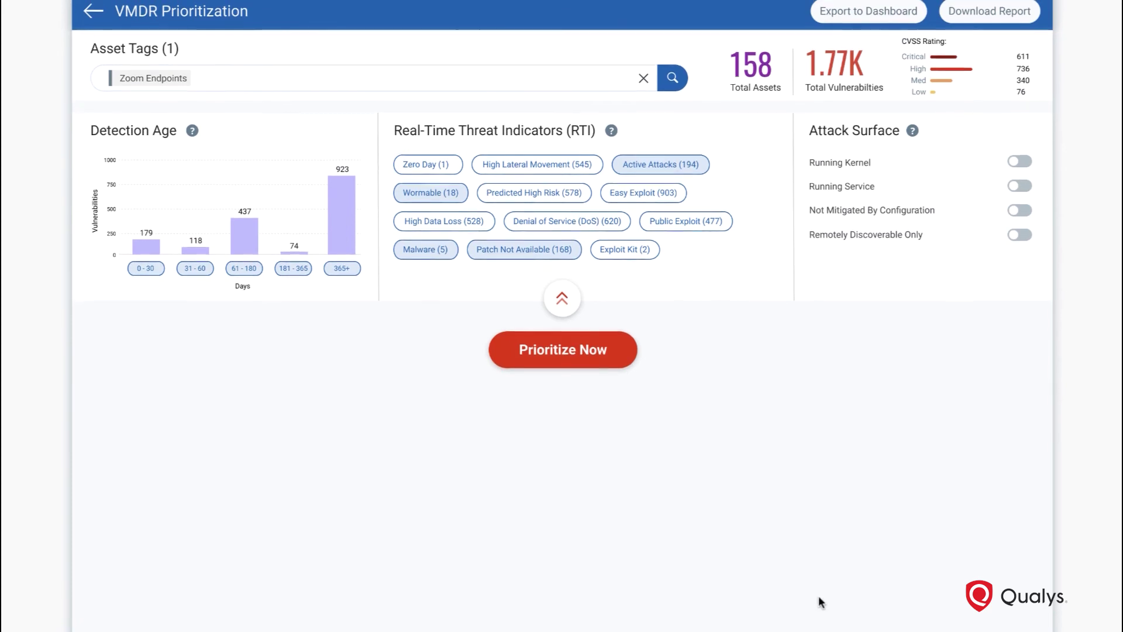
Step: Prioritize the Zoom Endpoints vulnerabilities by Active Attacks, Wormable, Malware and Patch Not Available, and review the resulting vulnerability list
scroll(778, 567, up, 1)
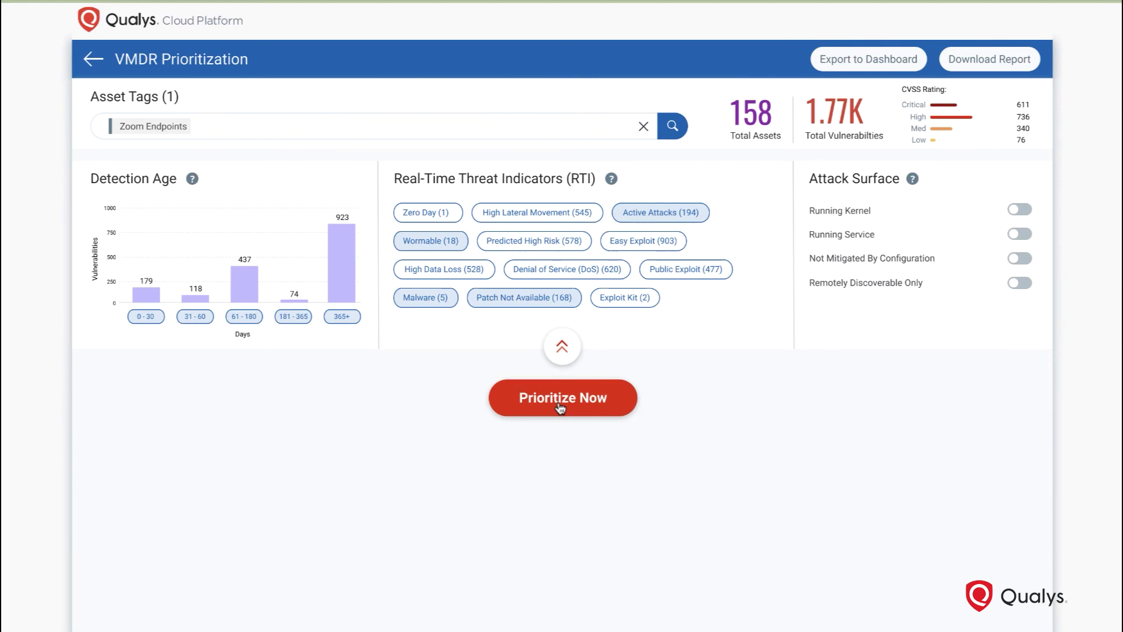
click(559, 406)
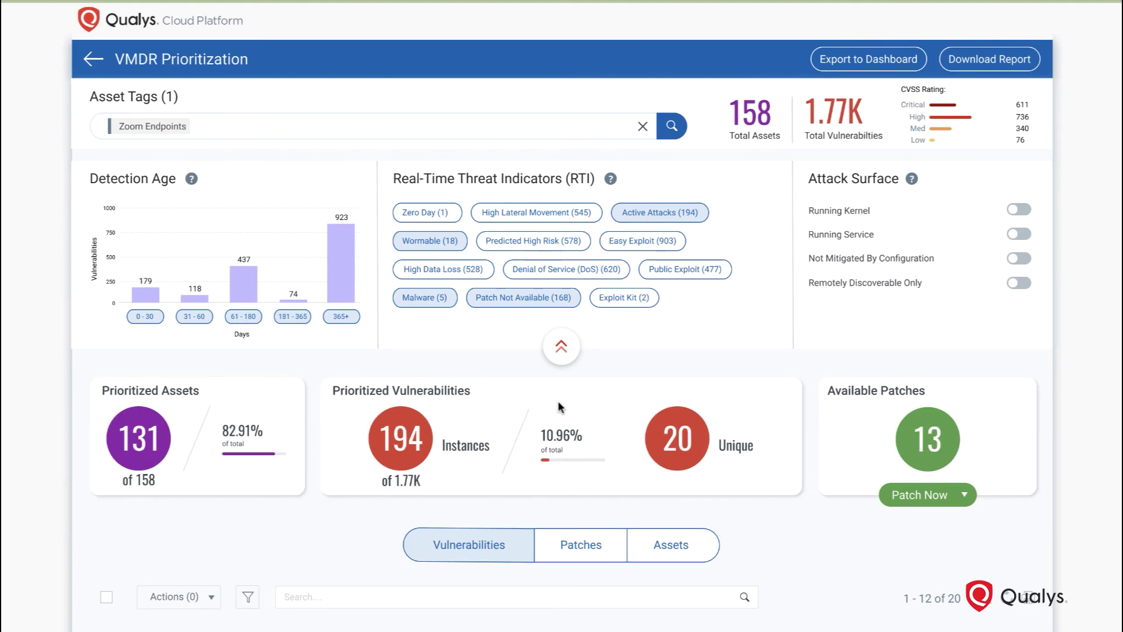
scroll(558, 404, down, 3)
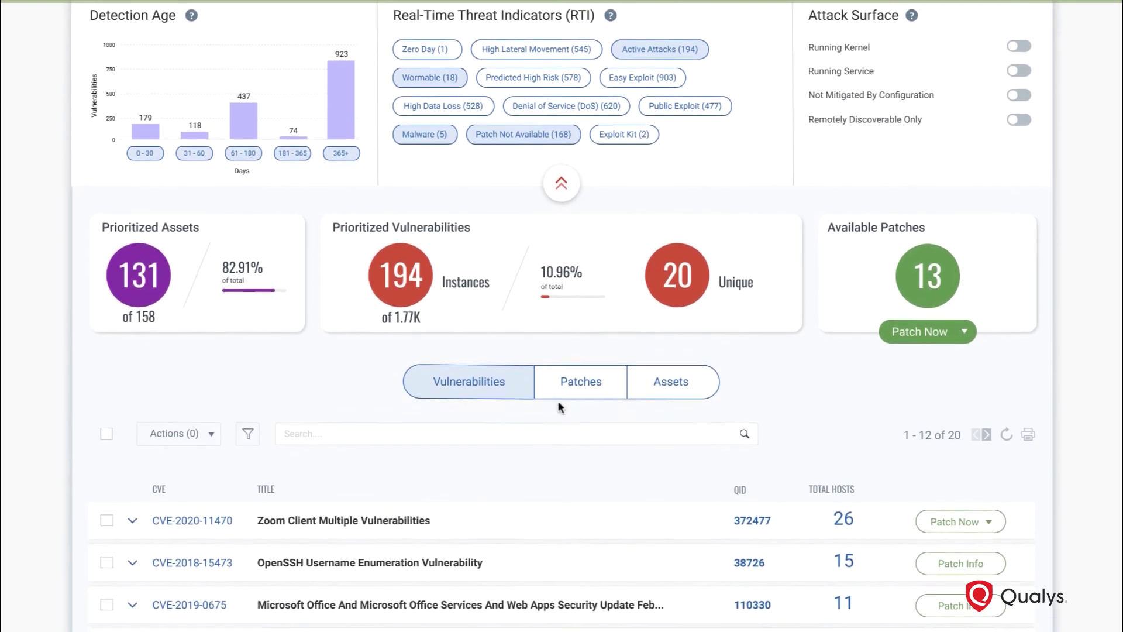
scroll(558, 404, down, 2)
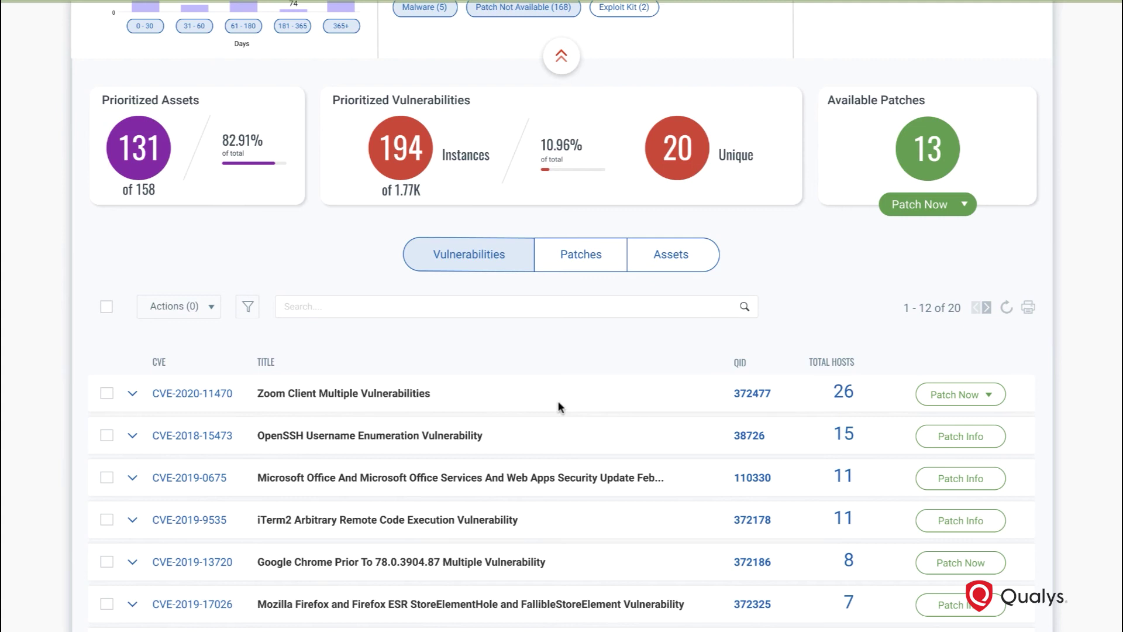
Step: Limit the Zoom Endpoints prioritization to vulnerabilities that are Not Mitigated By Configuration and review the narrowed list
scroll(559, 406, up, 3)
scroll(559, 406, up, 4)
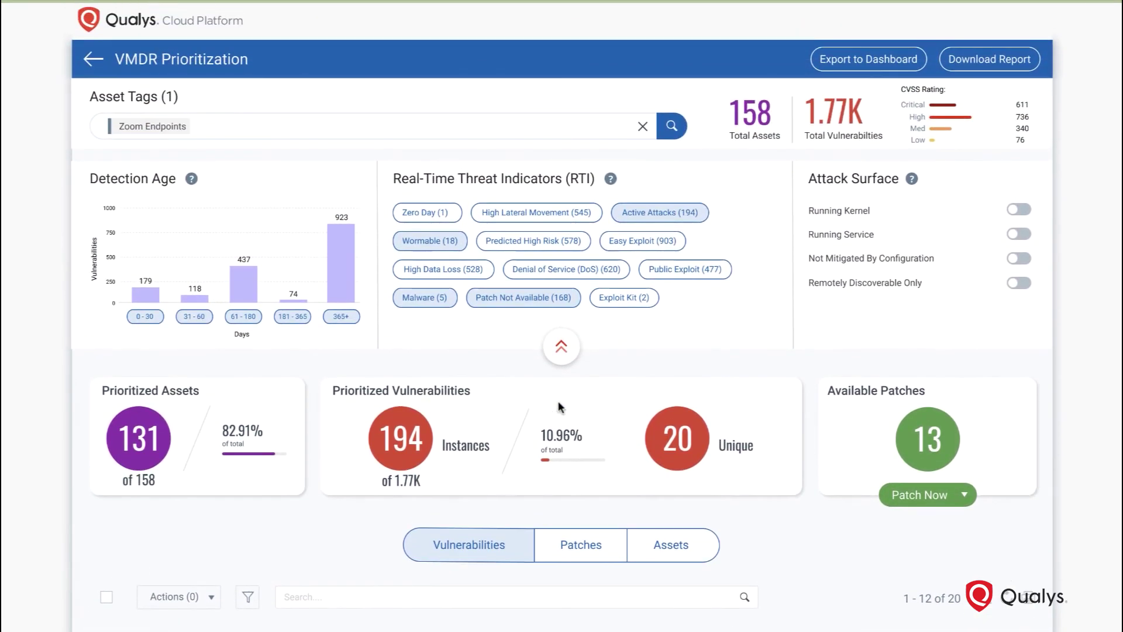
click(1021, 261)
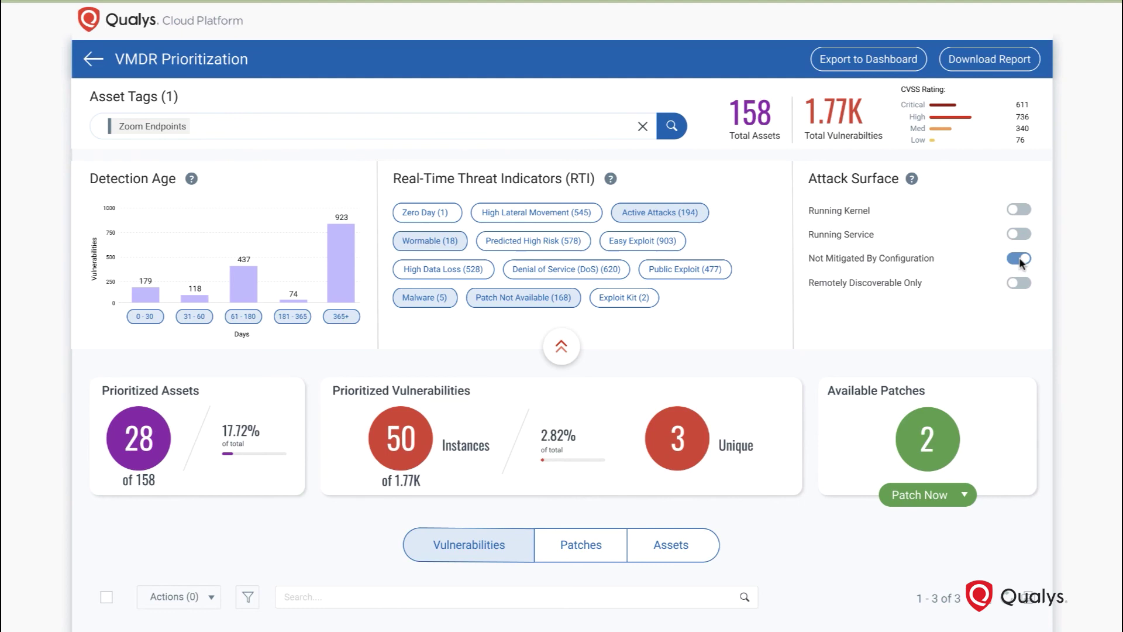
scroll(1021, 263, down, 3)
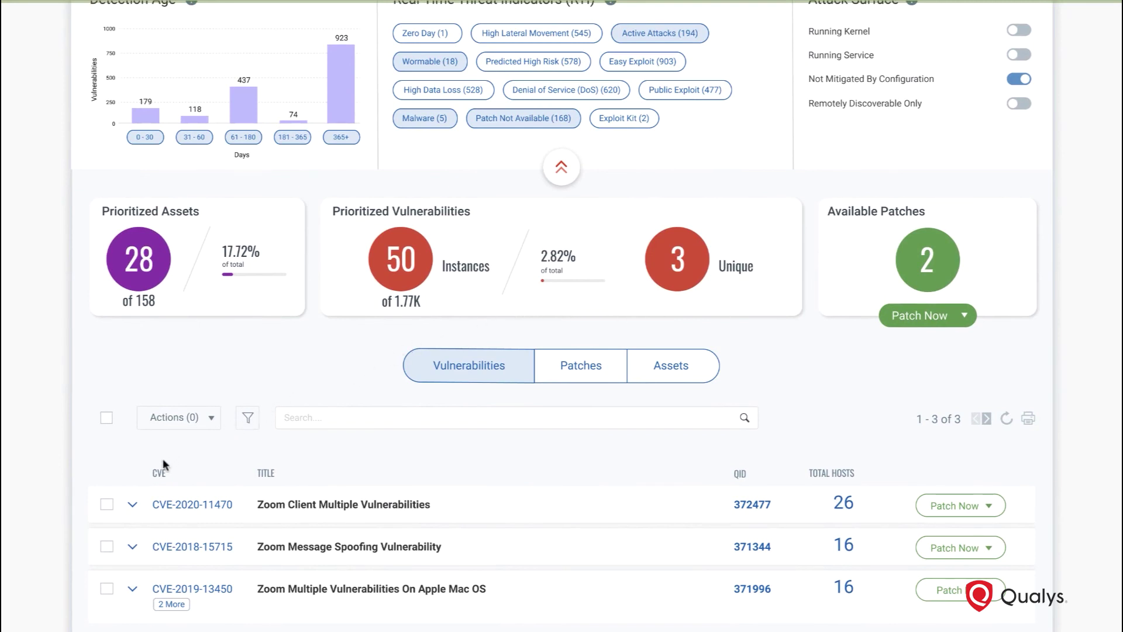
Step: Expand the control details of Zoom Client Multiple Vulnerabilities and submit the "Remediate Zoom Endpoint" job for control 8243, which restricts outgoing NTLM traffic
click(132, 505)
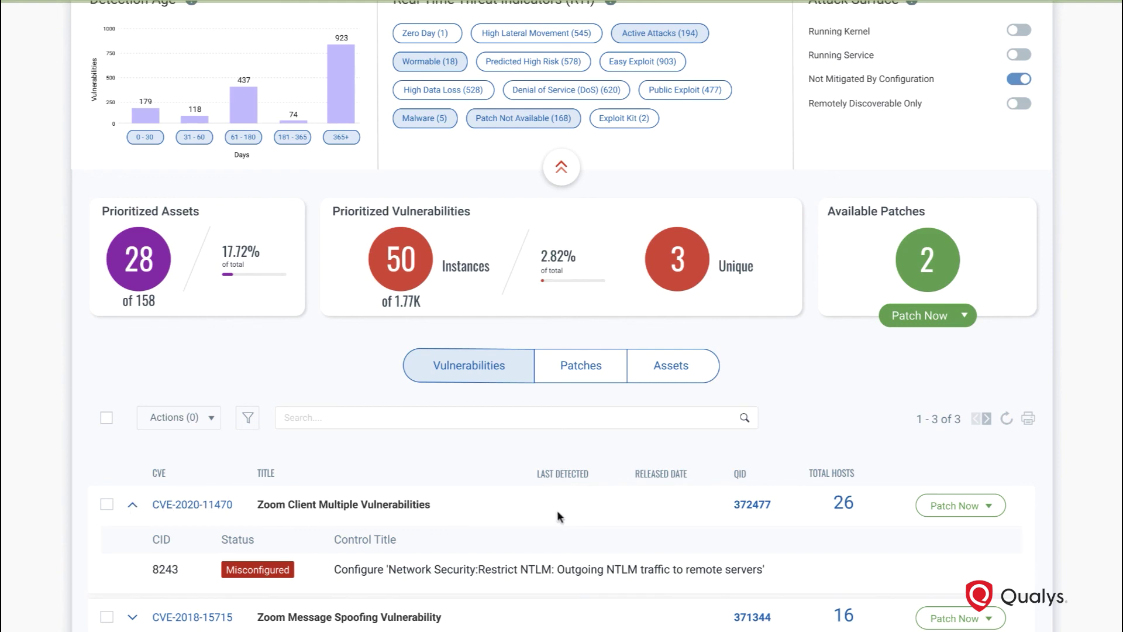
click(941, 507)
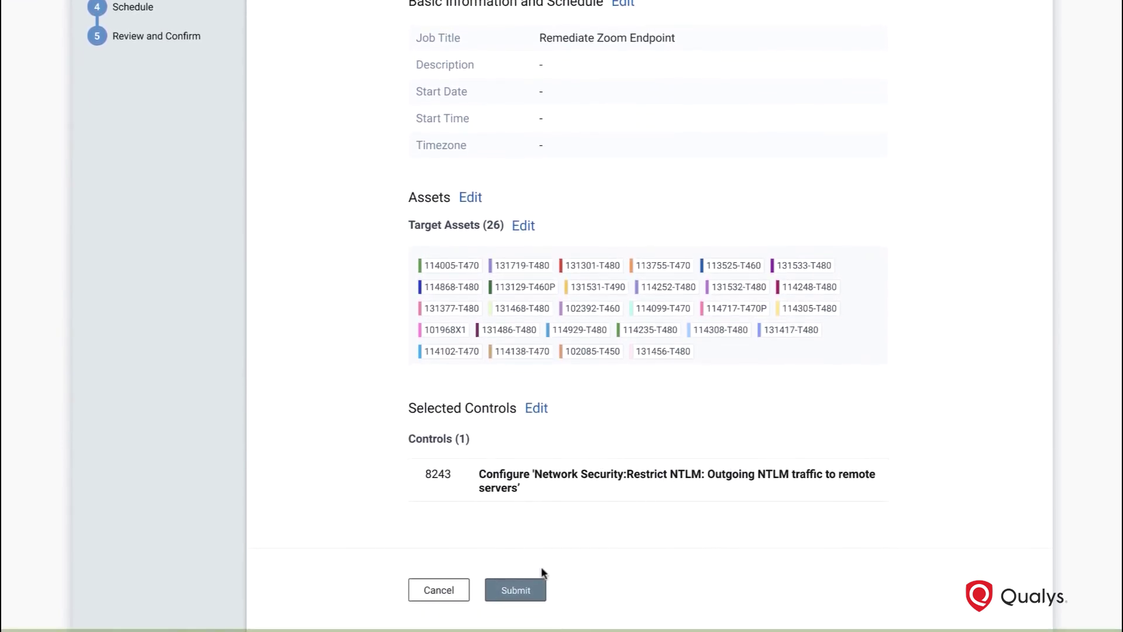
click(515, 589)
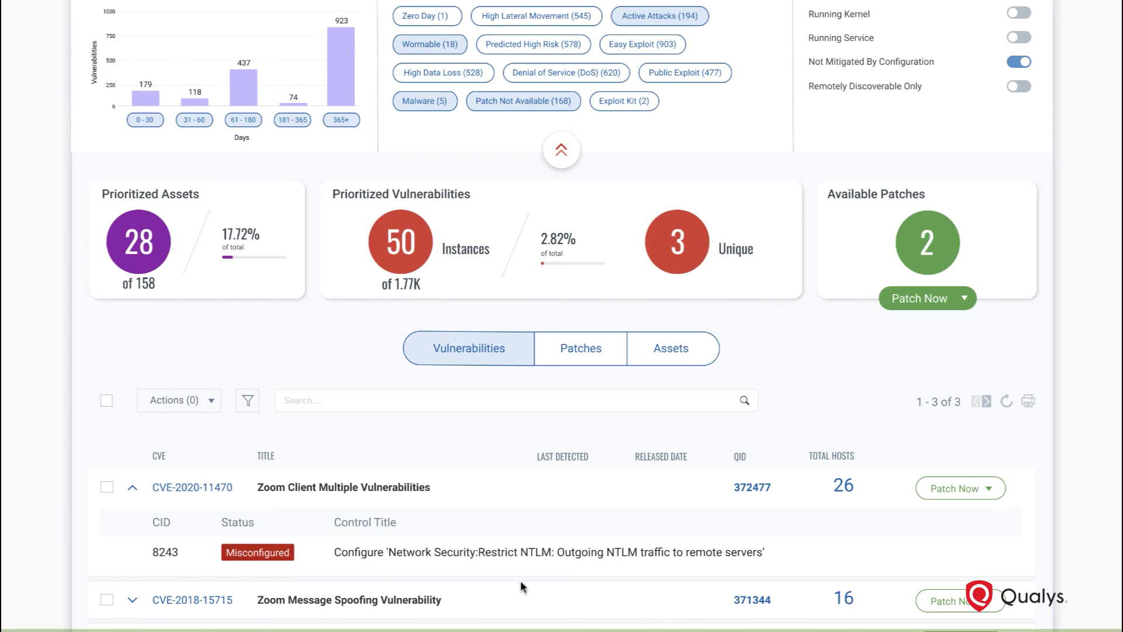
Step: Return to the Prioritization reports overview and examine the prioritized assets, vulnerabilities, patches and trends for each asset tag
scroll(437, 484, up, 3)
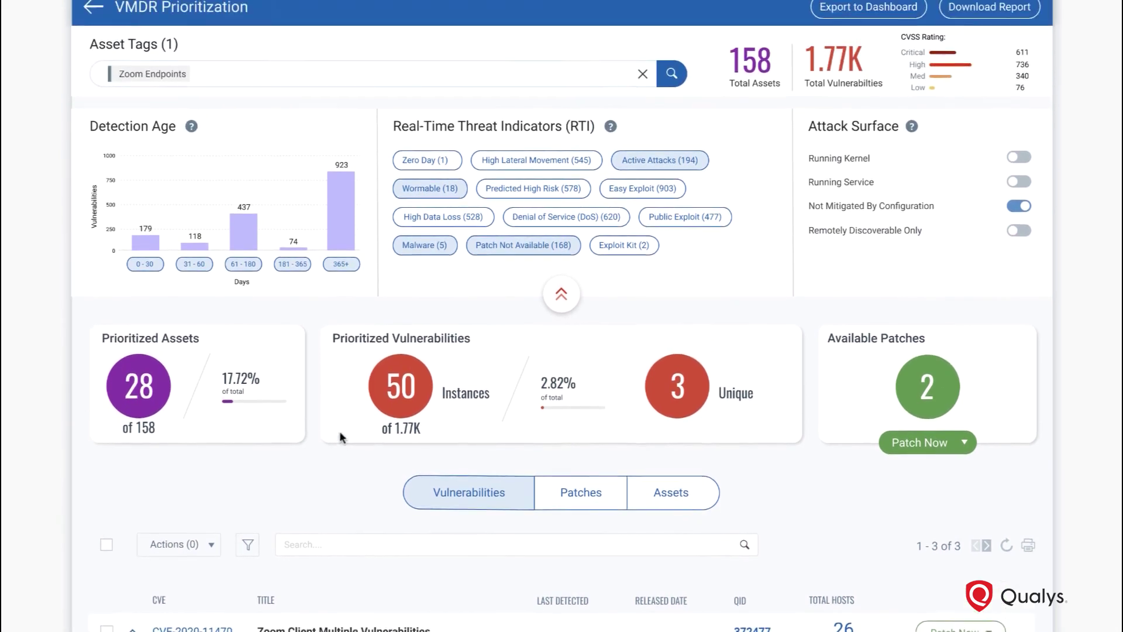
scroll(342, 437, up, 2)
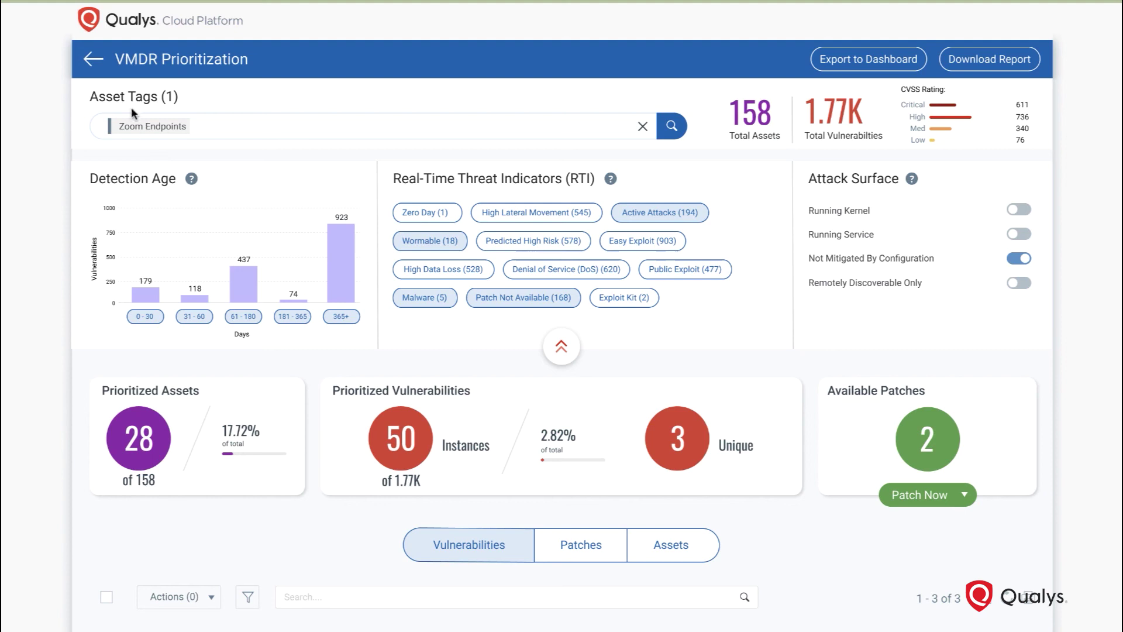
click(97, 61)
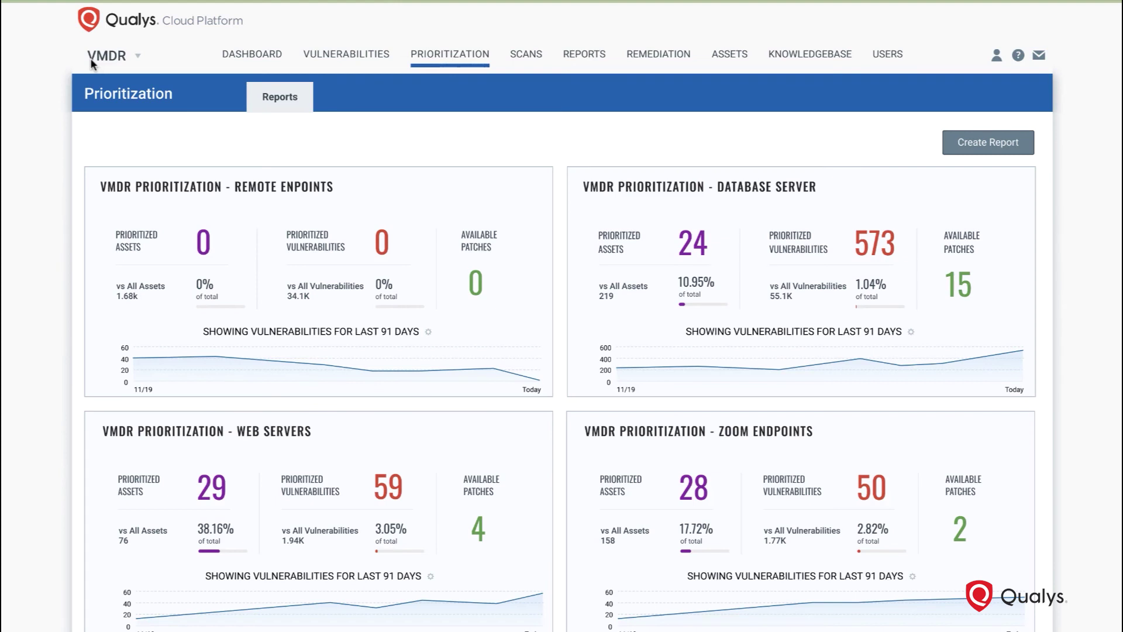
scroll(90, 58, down, 4)
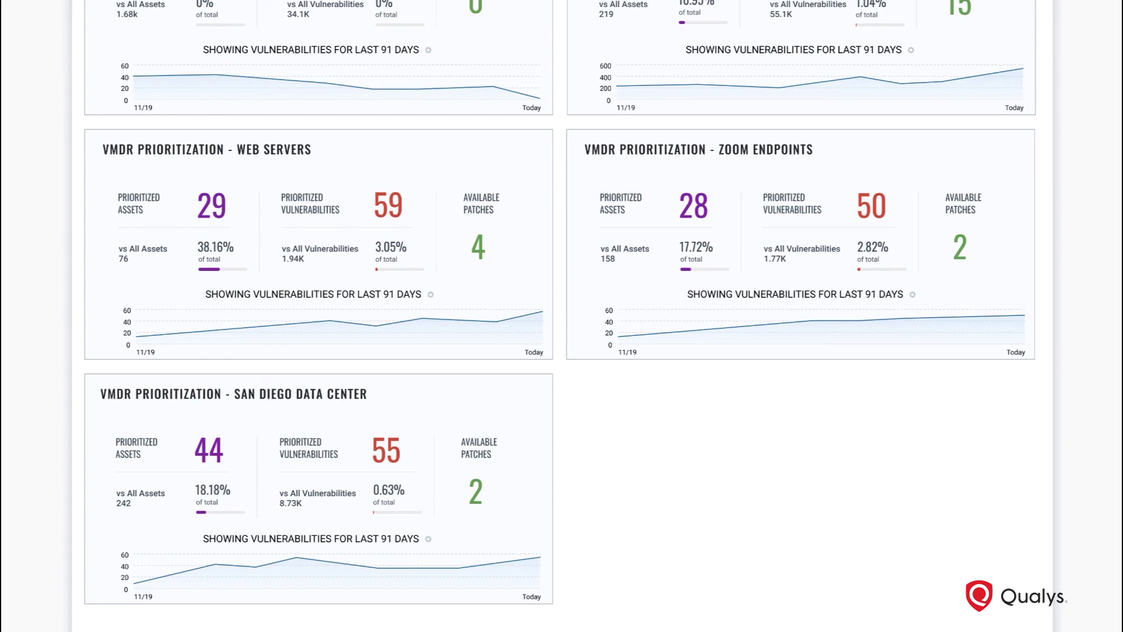
scroll(90, 58, up, 4)
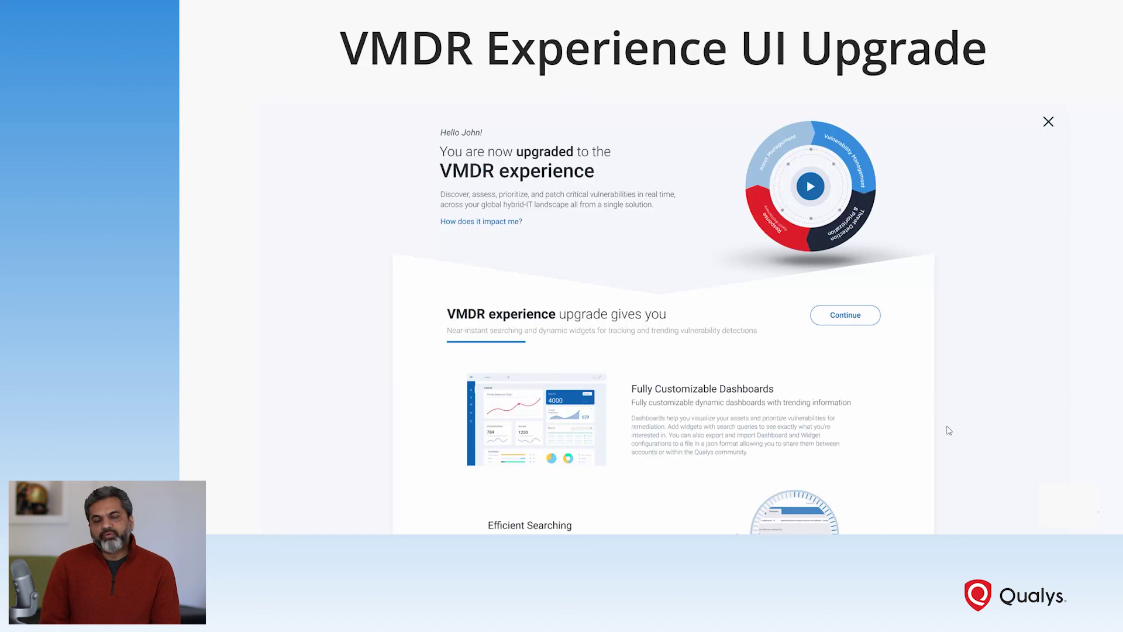
scroll(949, 430, down, 5)
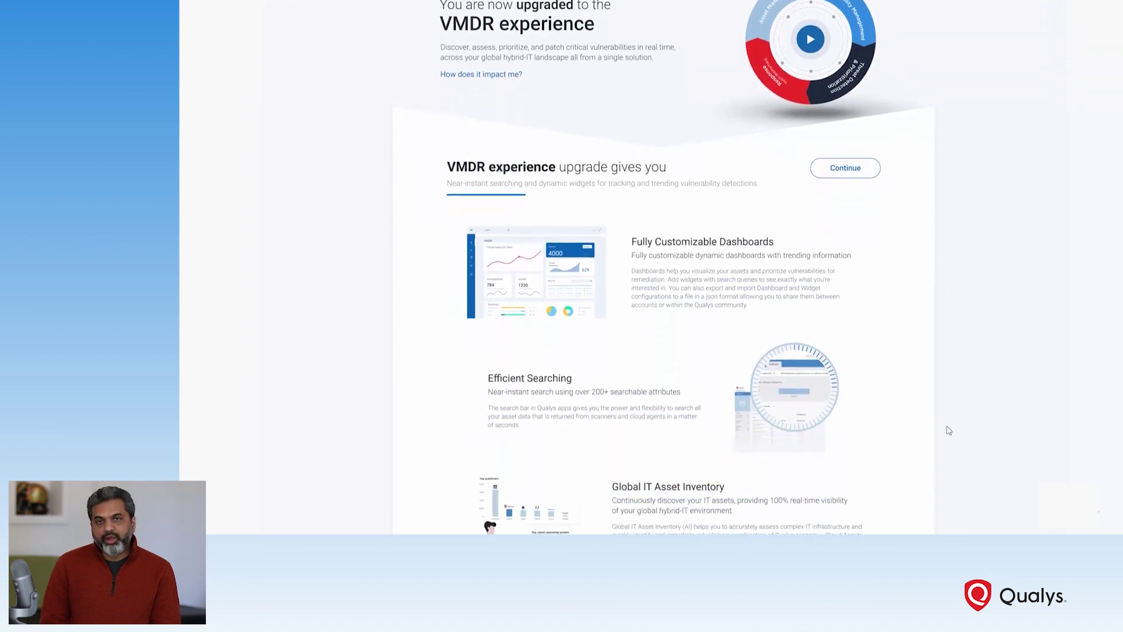
scroll(949, 431, down, 1)
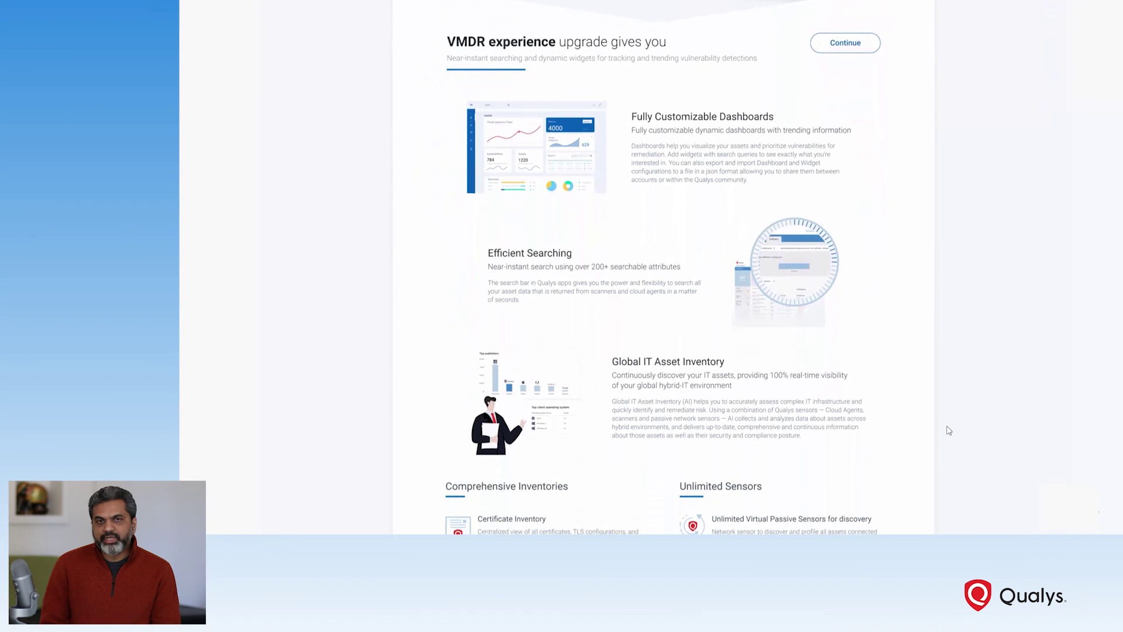
scroll(949, 430, down, 5)
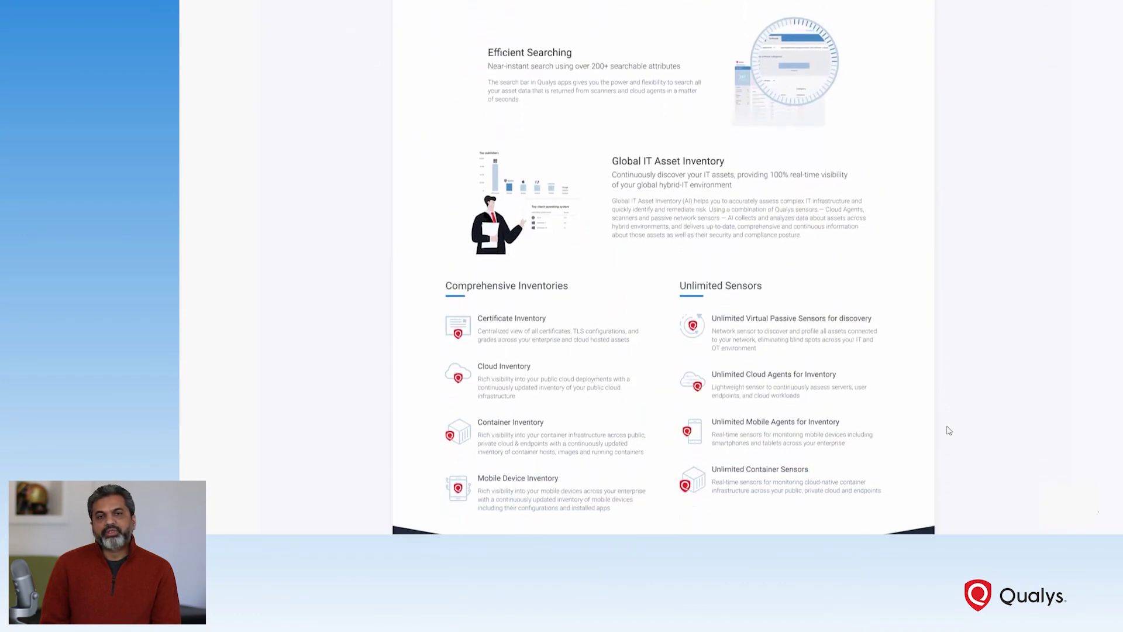